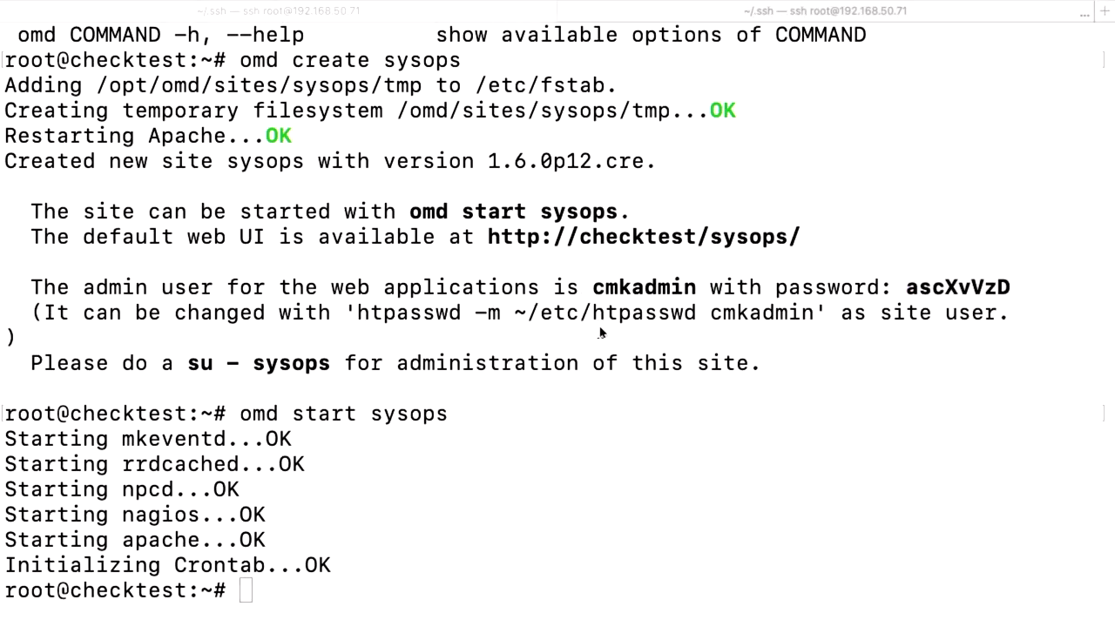
Switch to Safari and open the sysops monitoring site at 192.168.50.71/sysops.
key(ctrl+Left)
key(ctrl+Right)
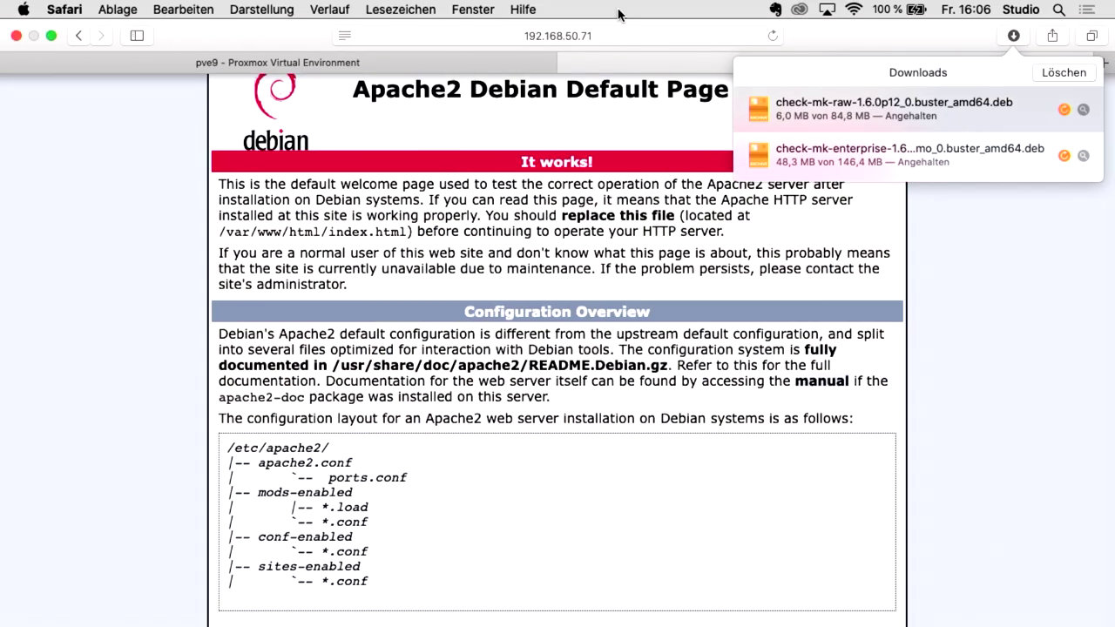
click(615, 36)
key(Right)
text(/s)
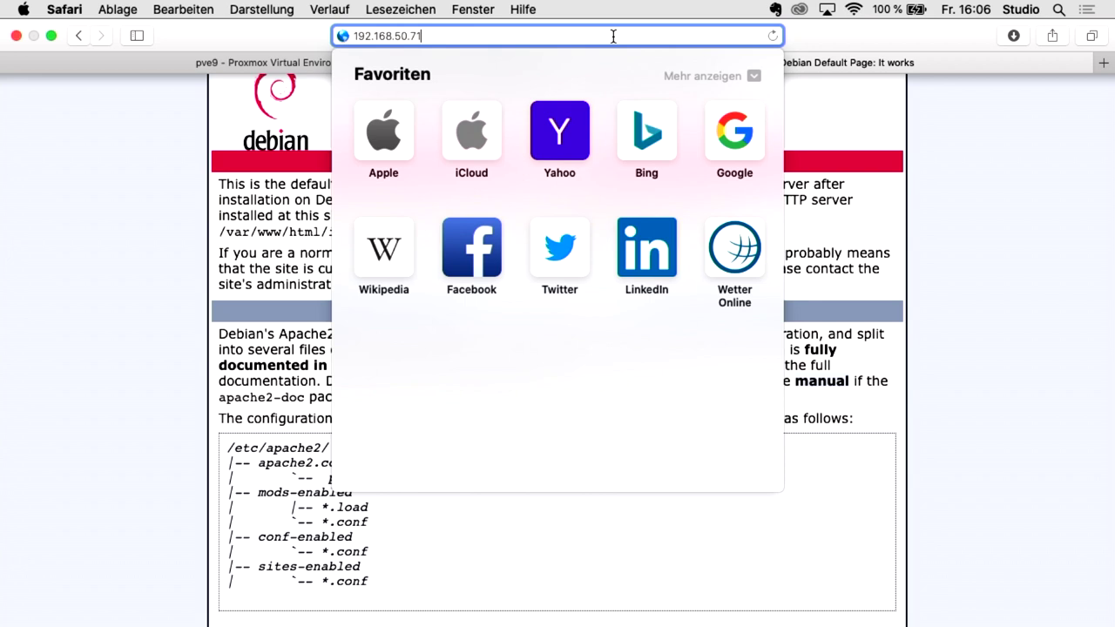
text(ysops)
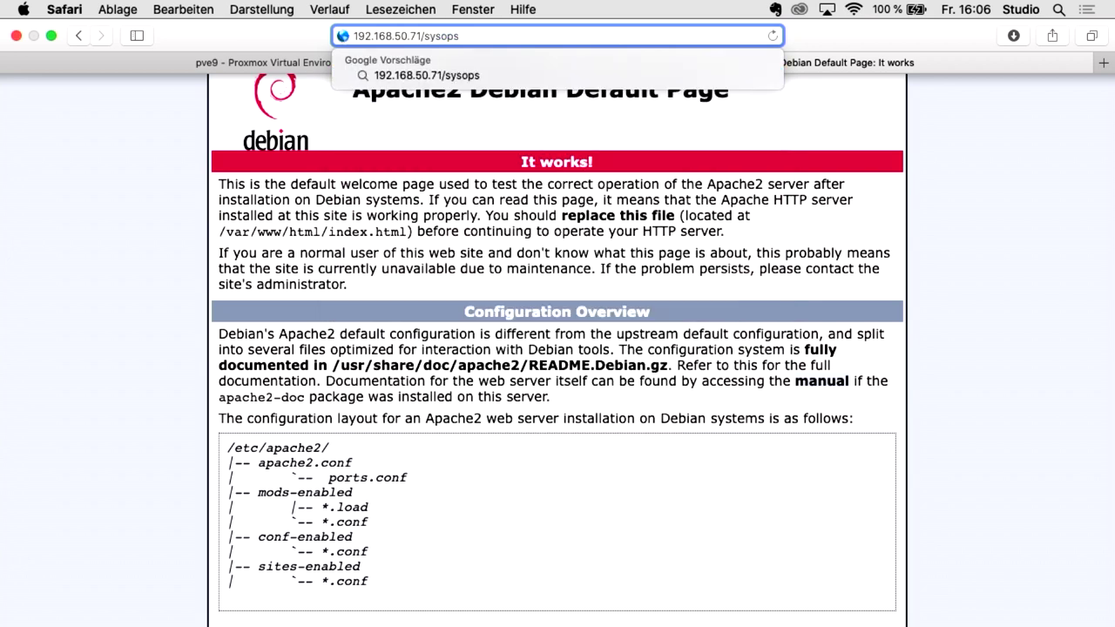
key(Return)
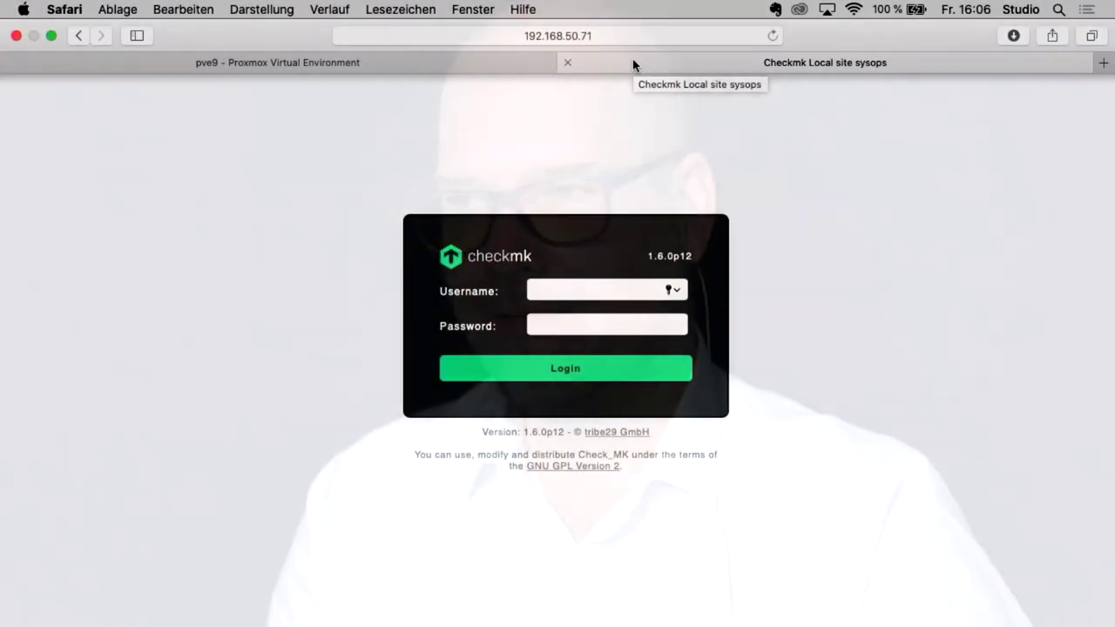
Try to log in as cmdadmin with the copied admin password, and postpone saving the password in the browser.
text(adi)
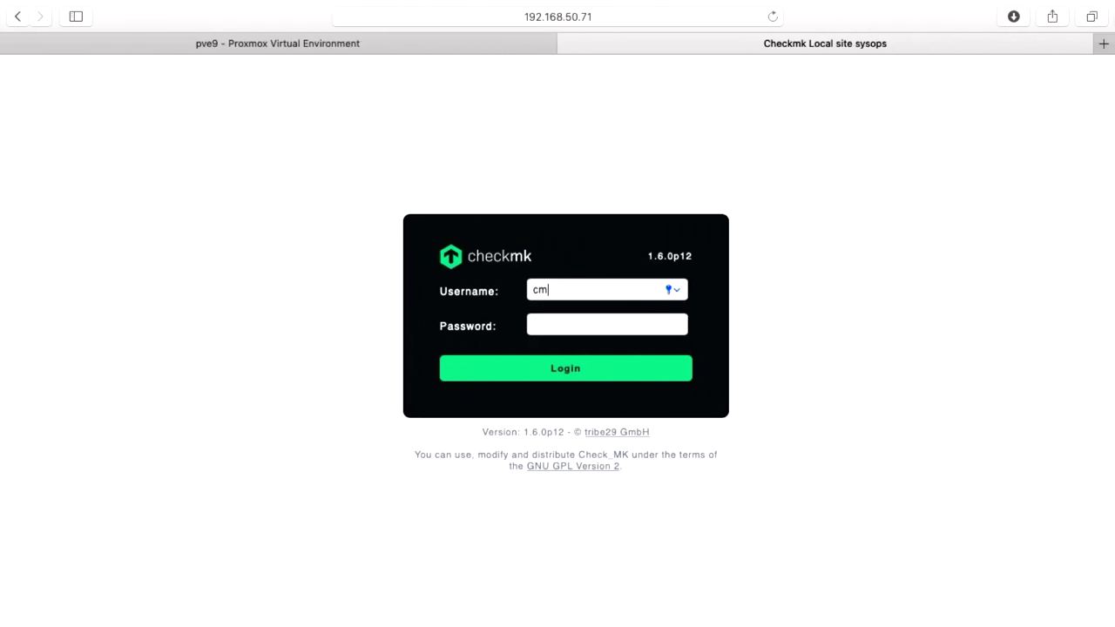
text(cmdadmin)
key(Tab)
key(super+v)
key(Return)
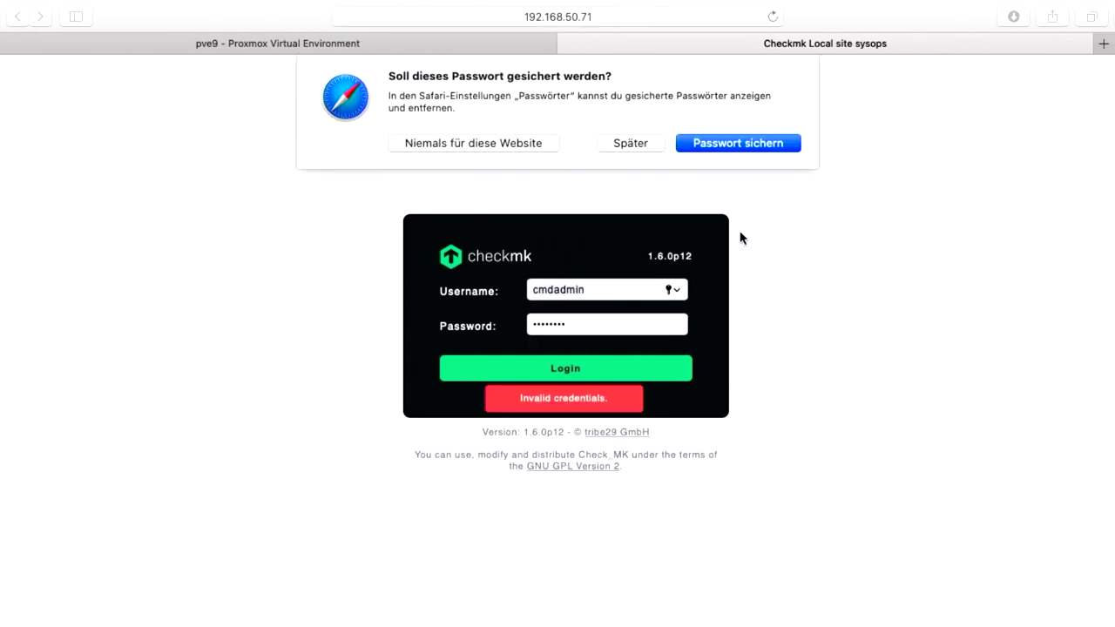
click(630, 142)
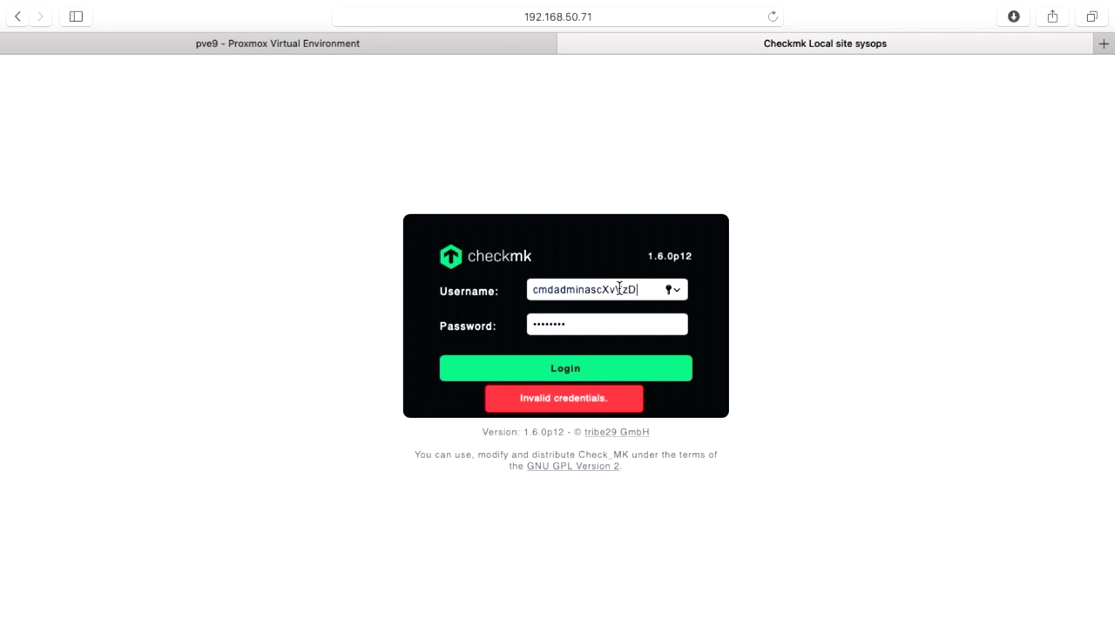
Correct the username to cmkadmin, log in, and let the browser save the password.
click(599, 323)
double_click(599, 322)
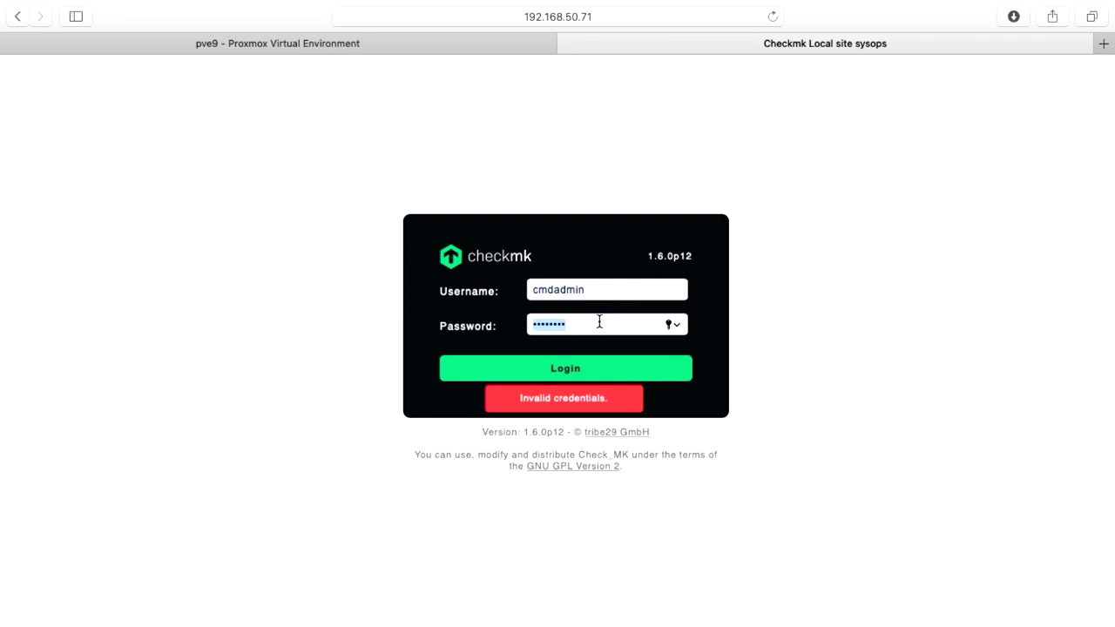
click(555, 290)
key(BackSpace)
text(k)
key(Return)
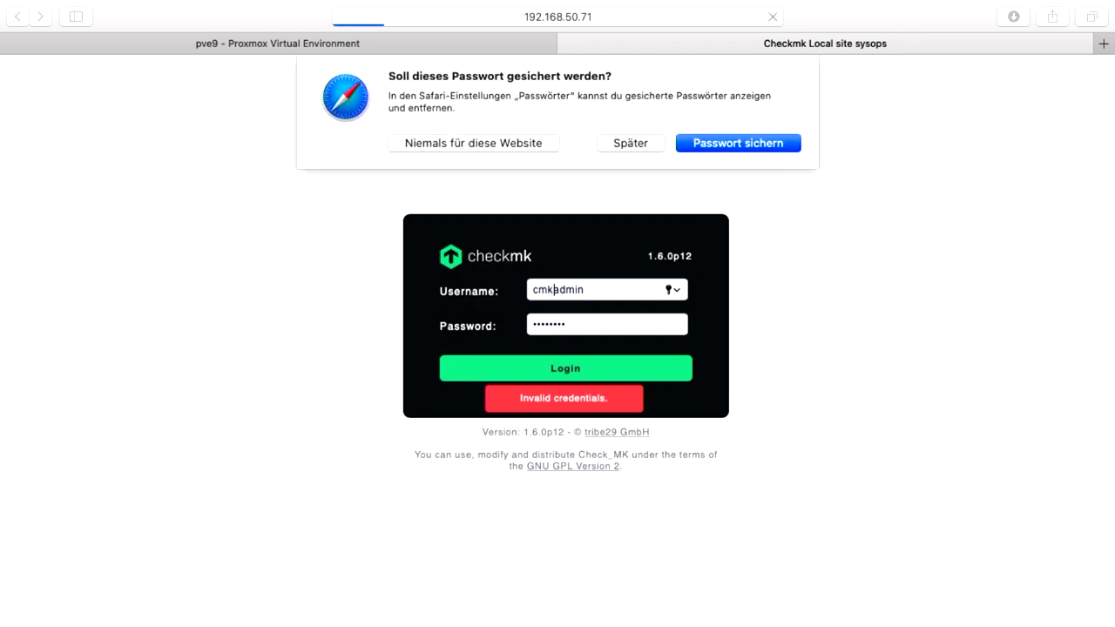
click(734, 144)
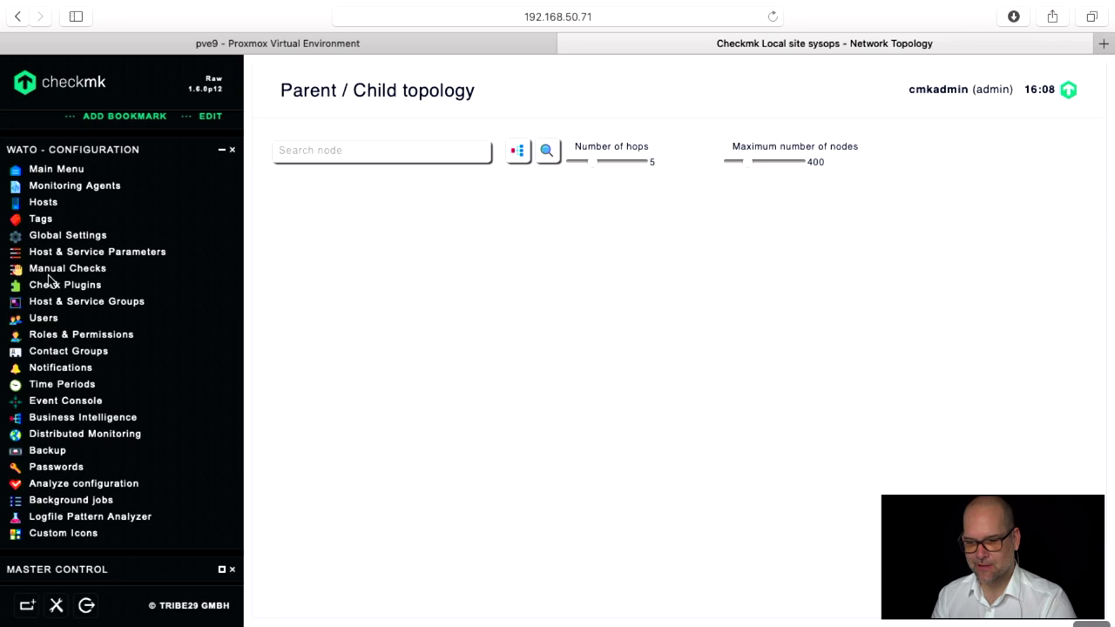
Start a new host in the main directory with hostname pve229 and IPv4 address 192.168.50.229.
click(43, 204)
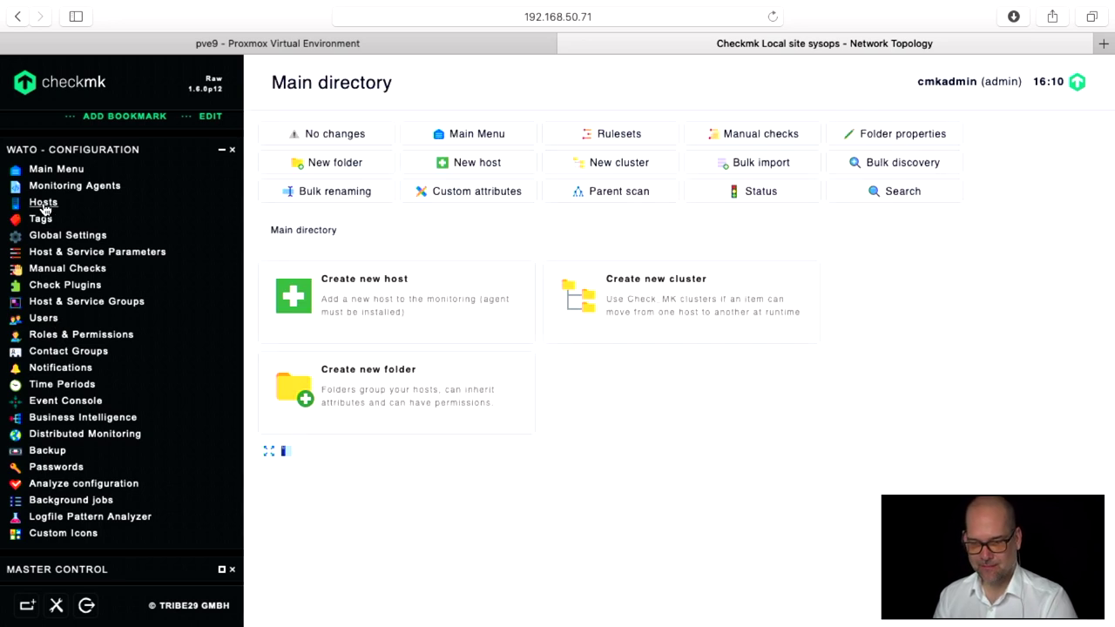
click(404, 295)
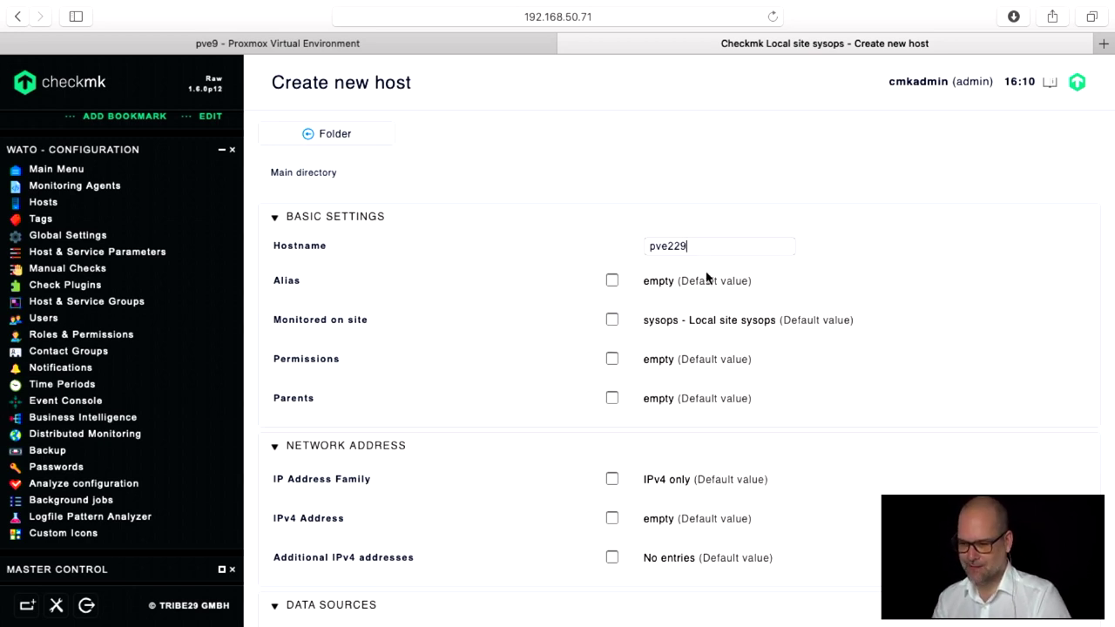
click(613, 519)
click(673, 519)
text(192.168.50.229)
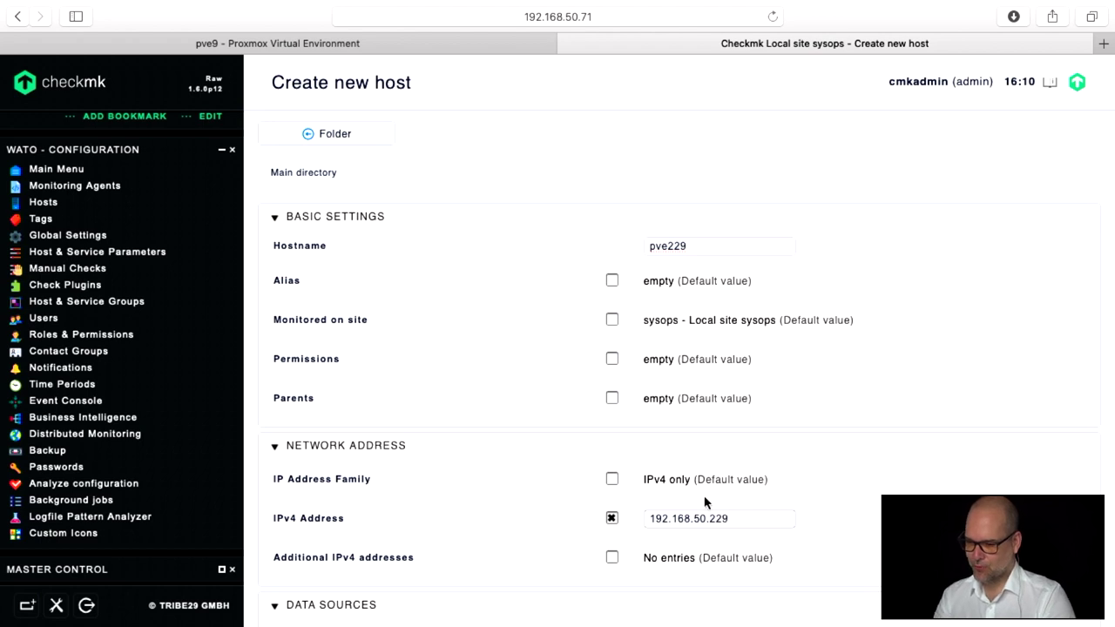
Review the new host's basic settings, including the alias option, and its network address and data source options.
scroll(704, 498, down, 4)
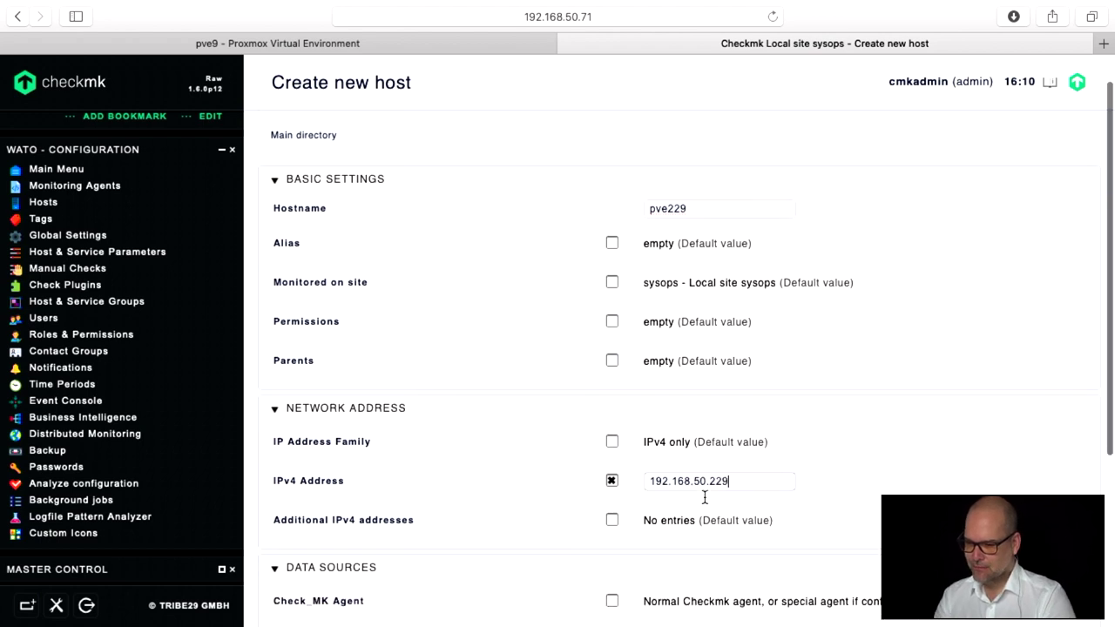
scroll(705, 501, up, 4)
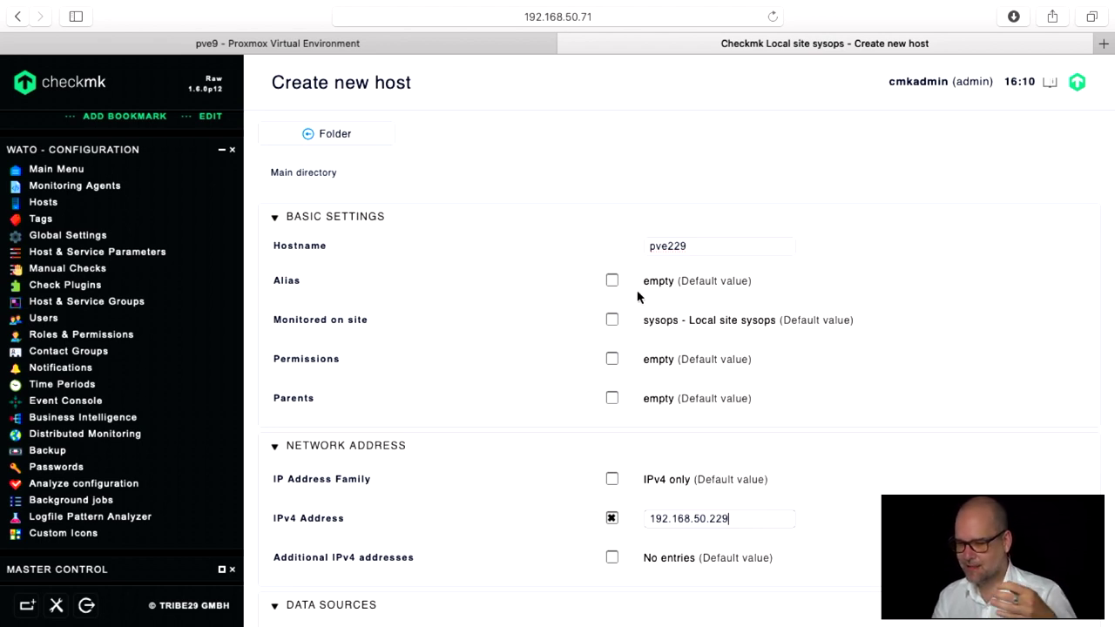
click(611, 280)
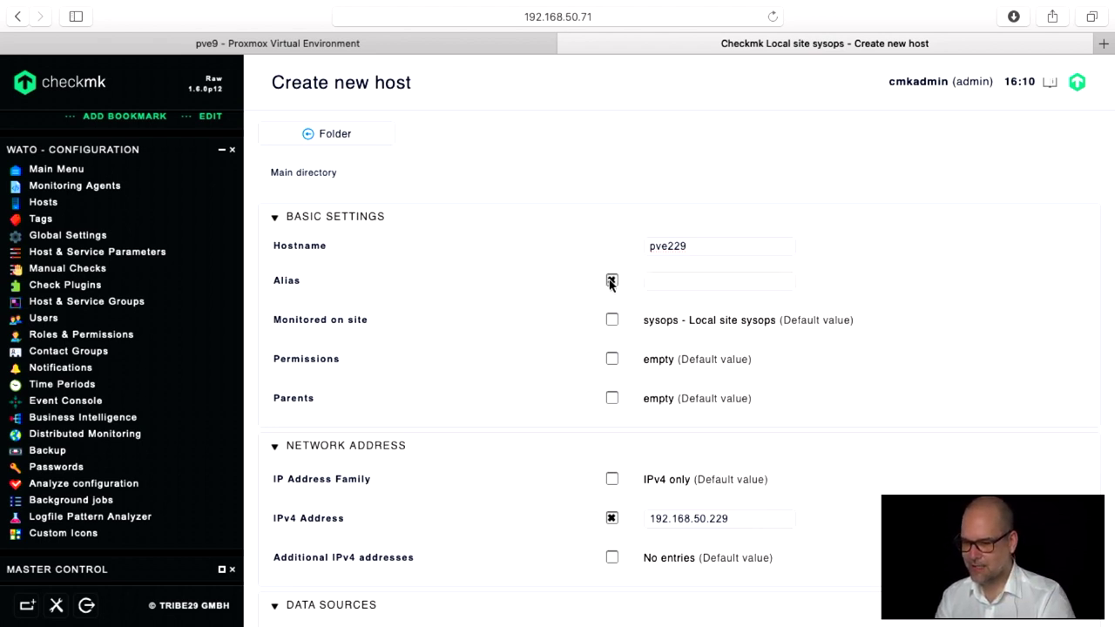
click(612, 282)
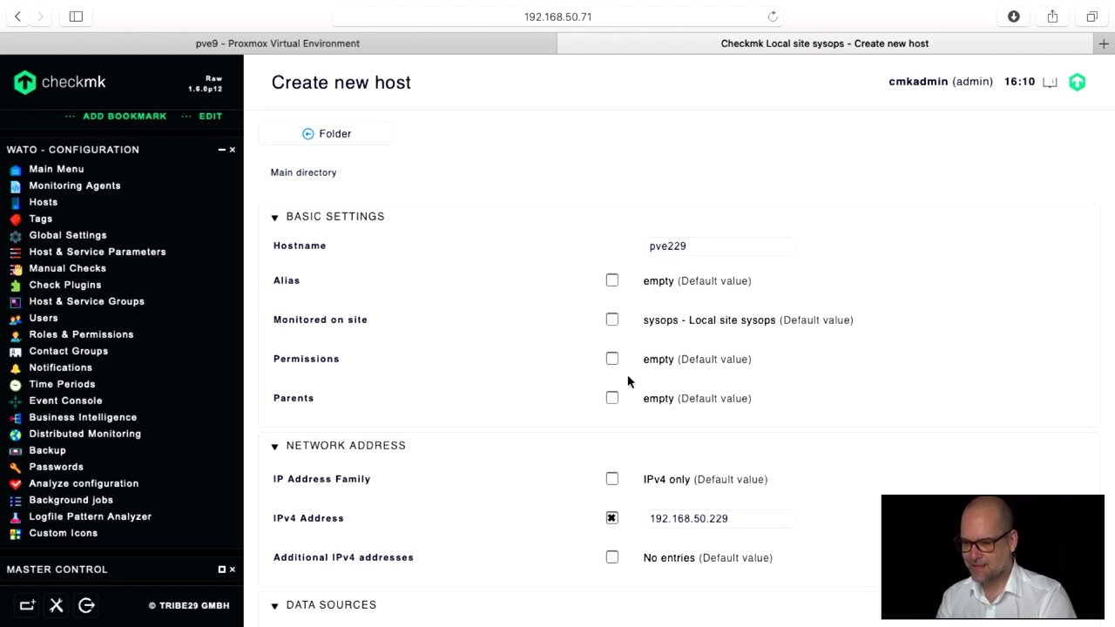
scroll(616, 405, down, 3)
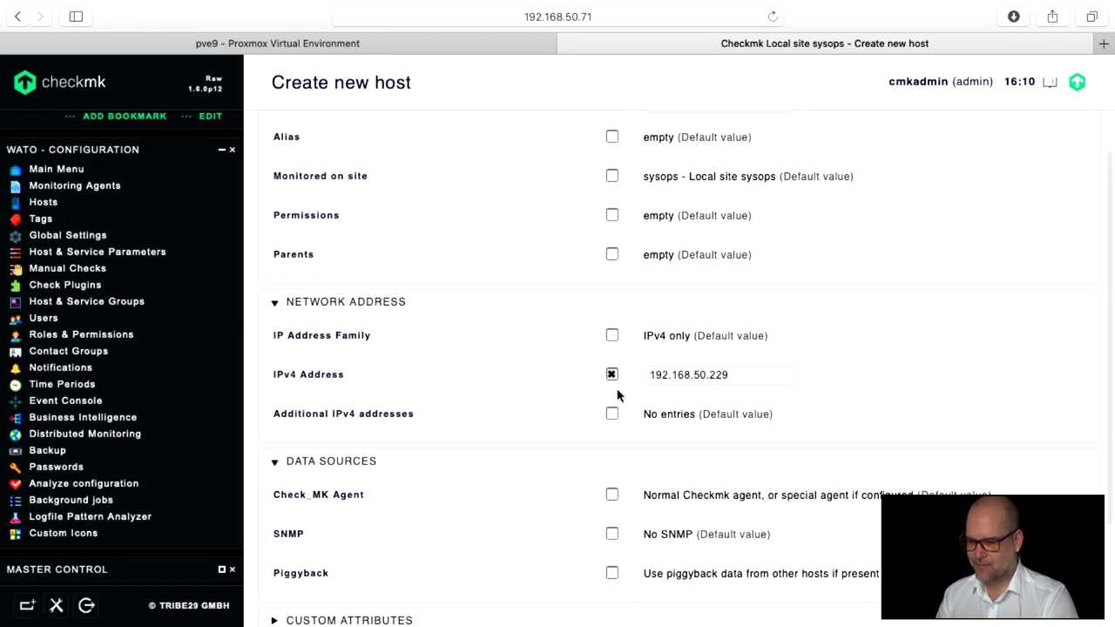
scroll(622, 401, down, 1)
scroll(622, 401, down, 1)
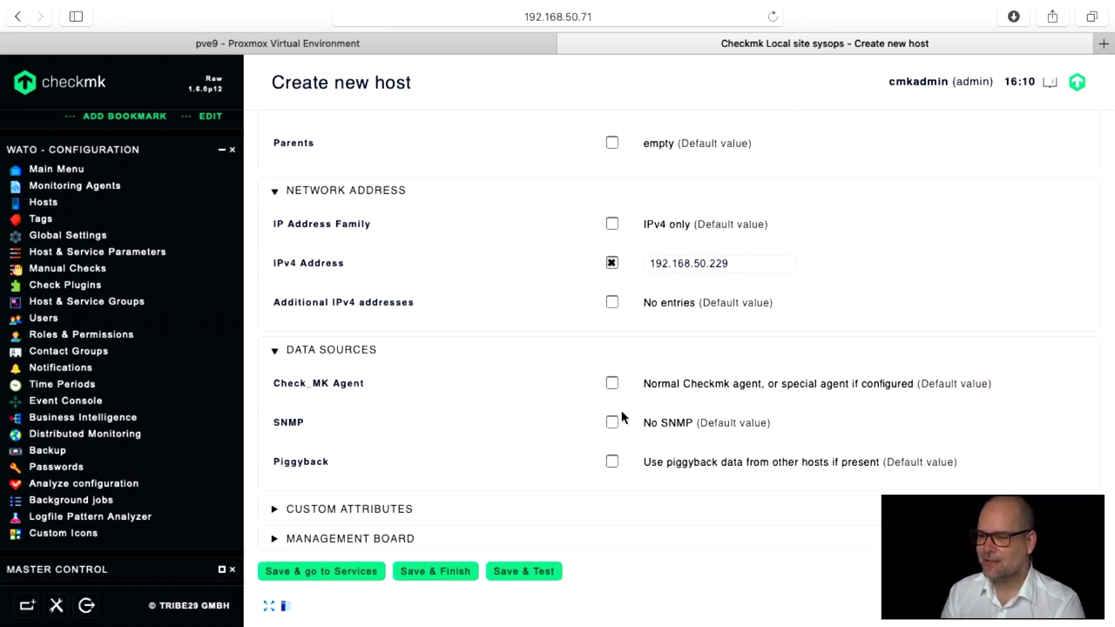
scroll(540, 490, down, 1)
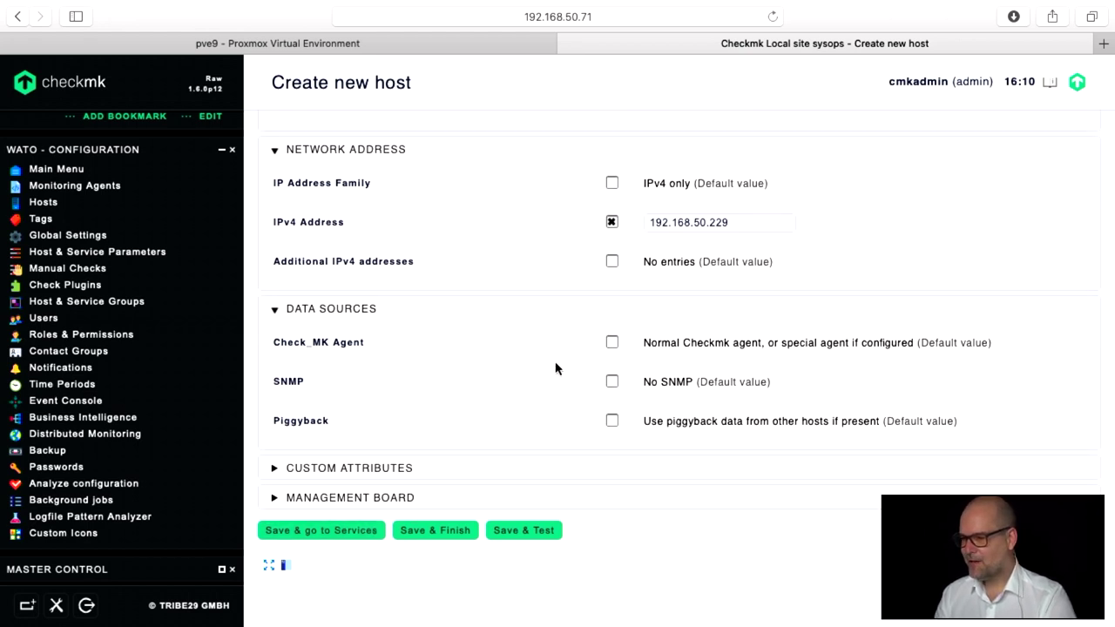
scroll(554, 368, up, 5)
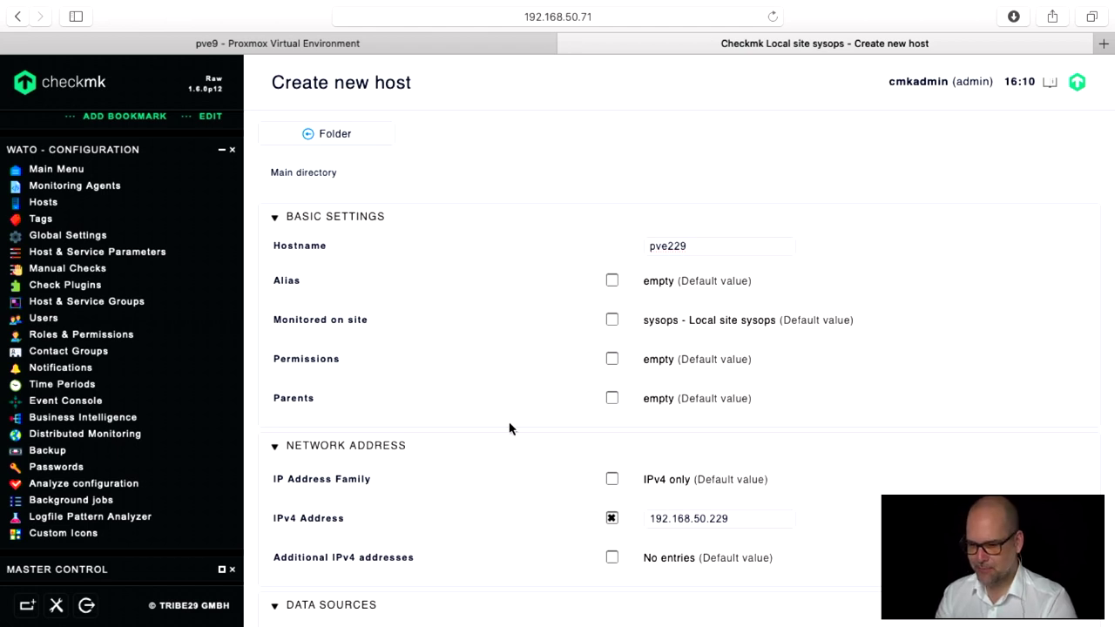
Save the new host pve229 and go to its services.
scroll(505, 470, down, 5)
click(348, 531)
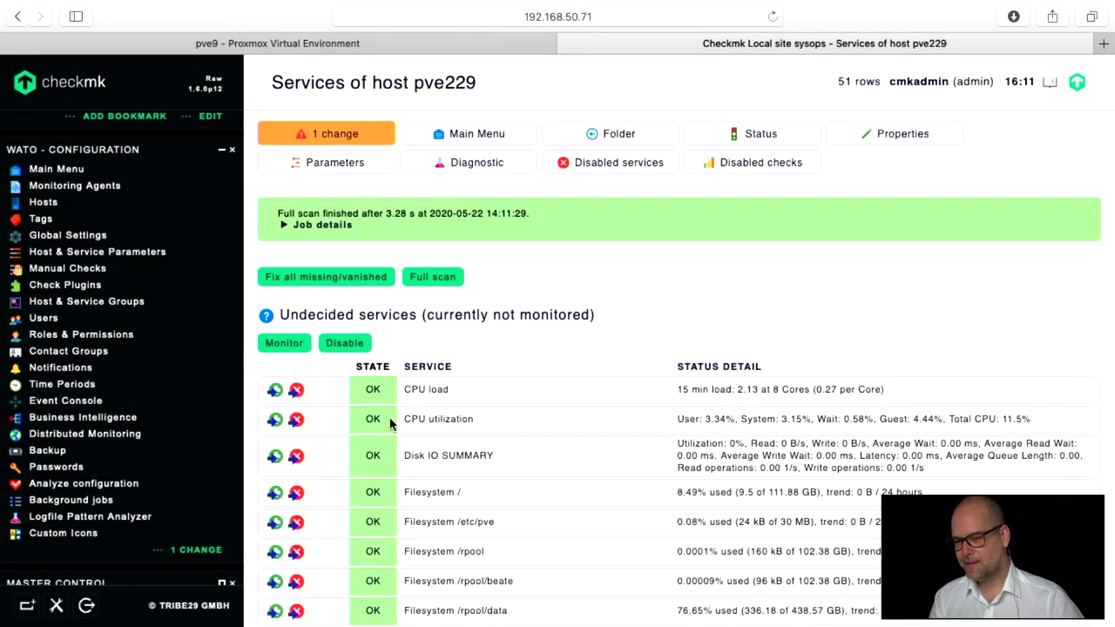
Examine the undecided services of pve229, especially the filesystem and network interface entries and their states.
scroll(393, 405, down, 5)
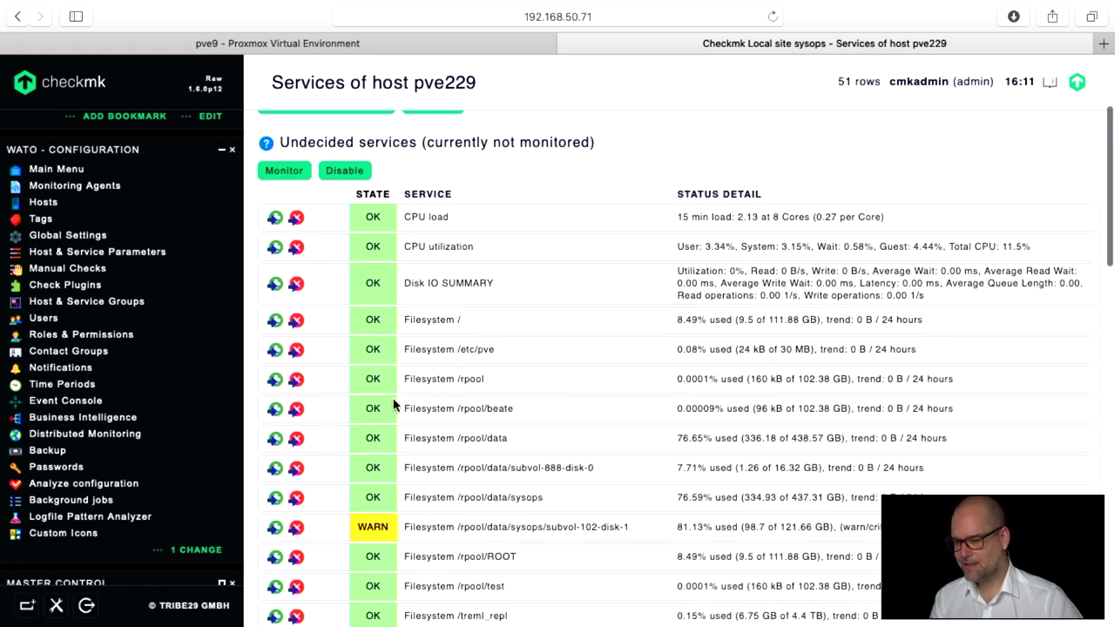
scroll(531, 459, down, 1)
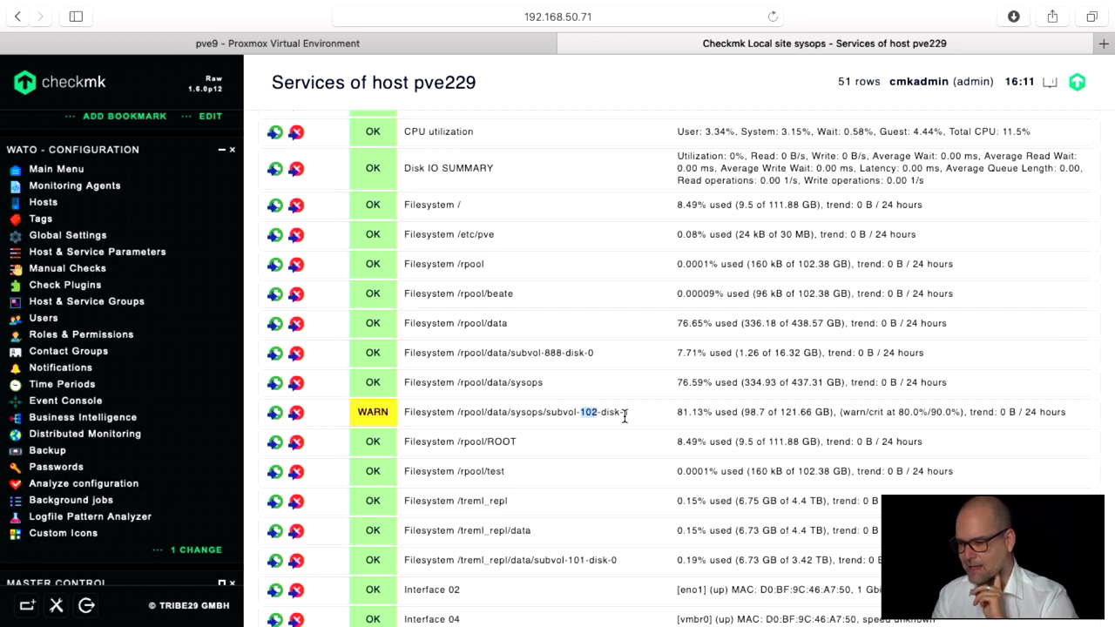
scroll(609, 415, down, 3)
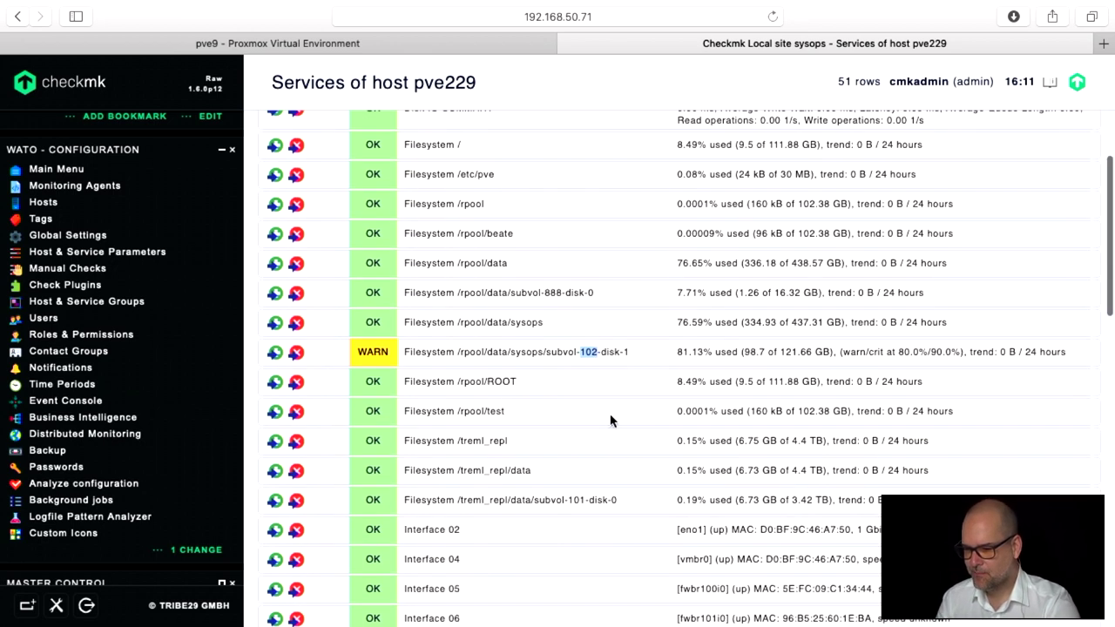
scroll(522, 386, down, 2)
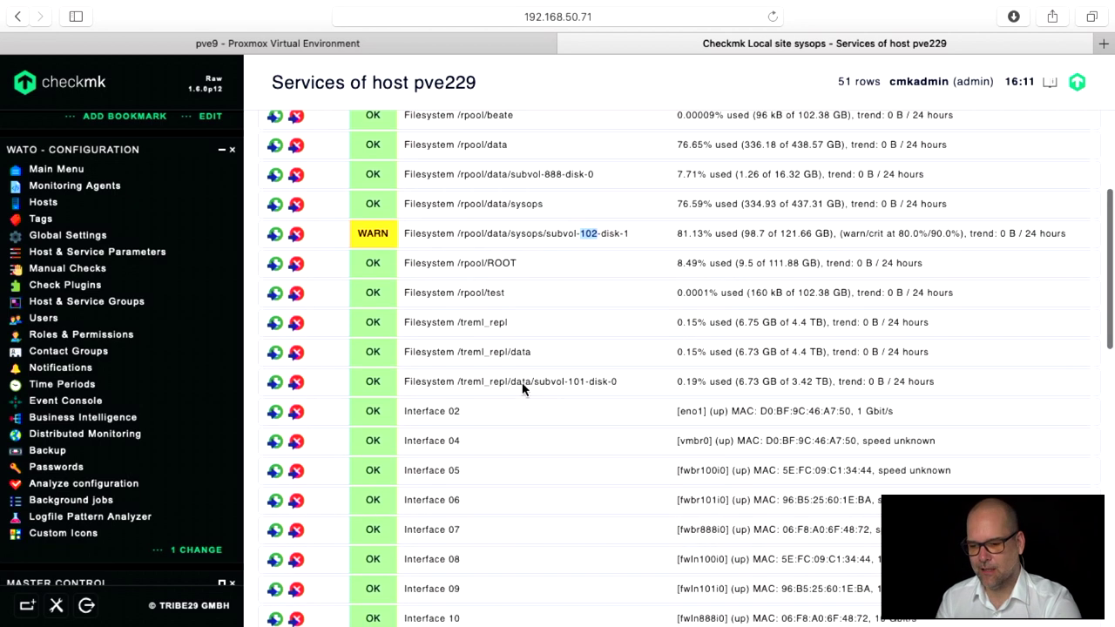
scroll(473, 421, down, 6)
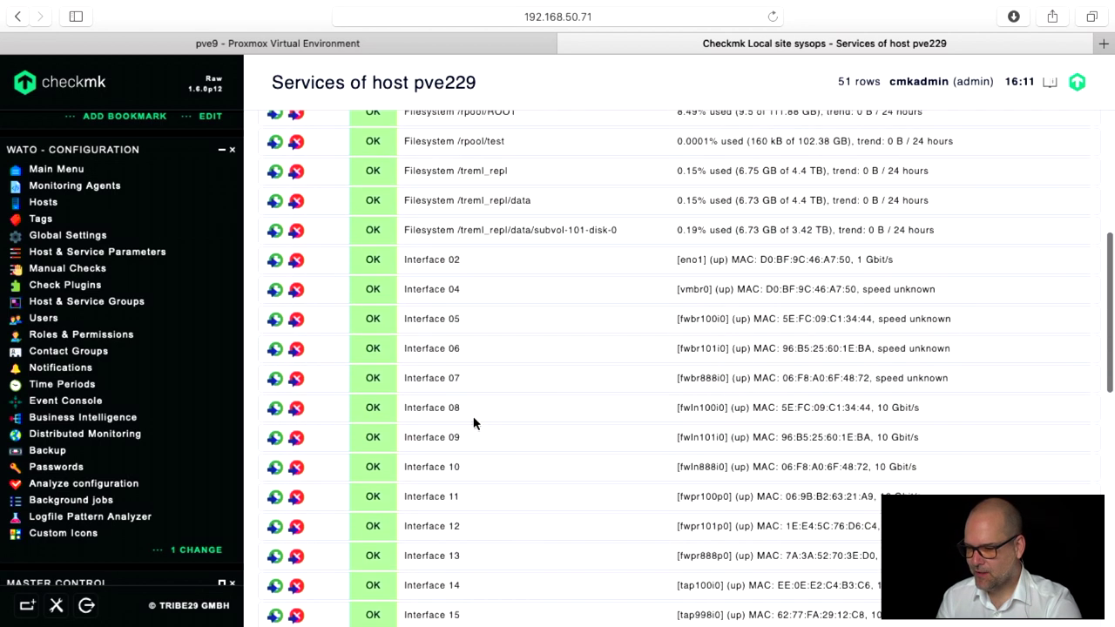
scroll(473, 424, down, 1)
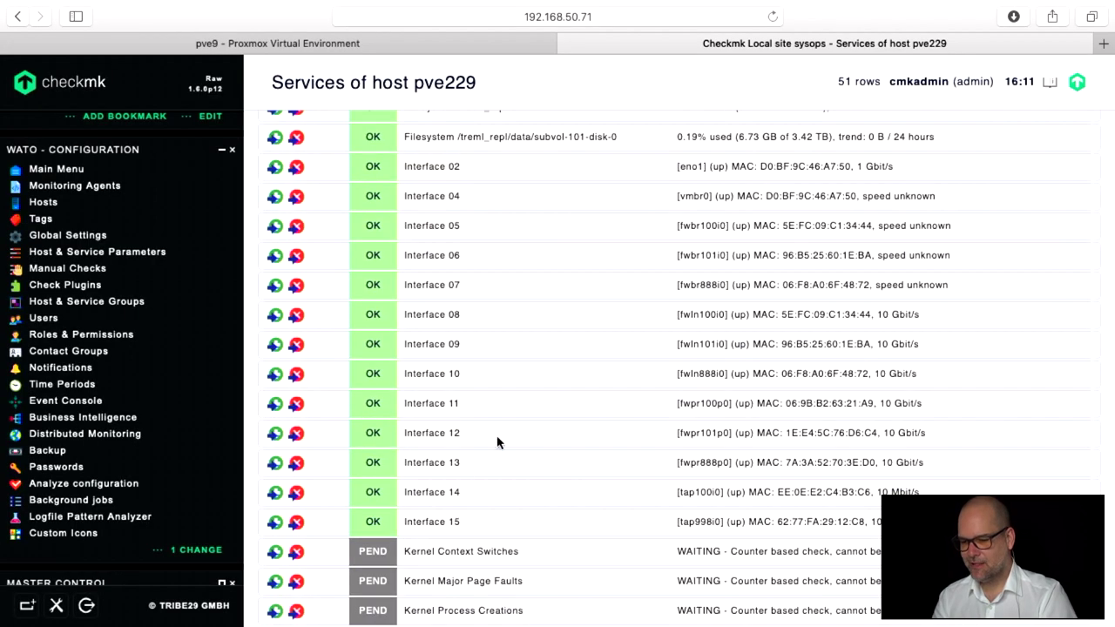
scroll(468, 479, down, 7)
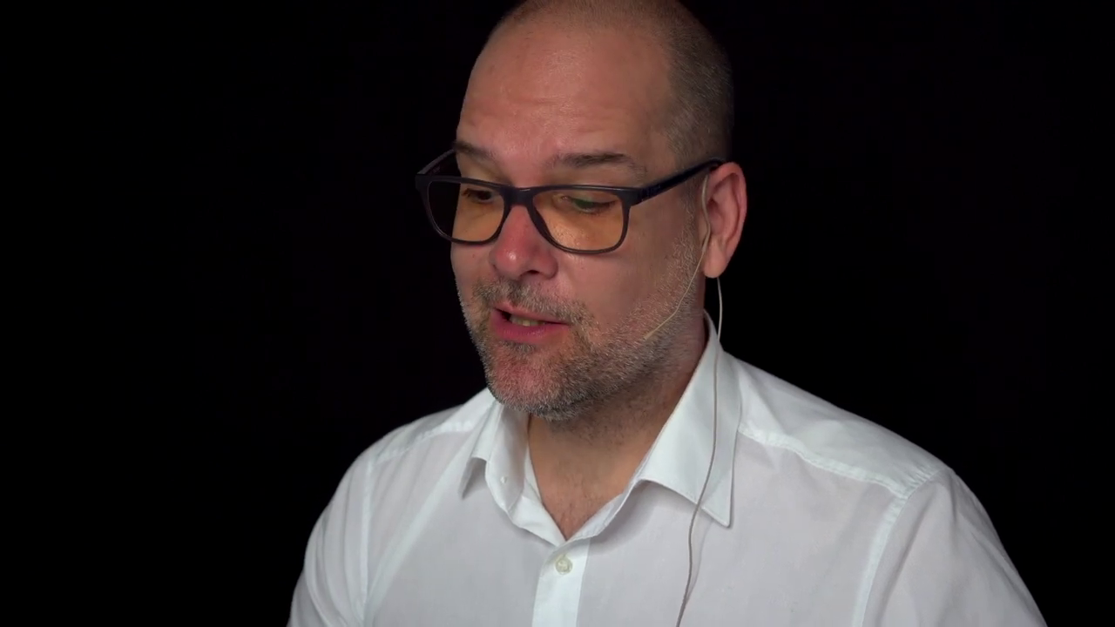
Examine the Systemd Service Summary details, the SanDisk SMART temperature entries and the zpool status of pve229.
drag(856, 371, 930, 373)
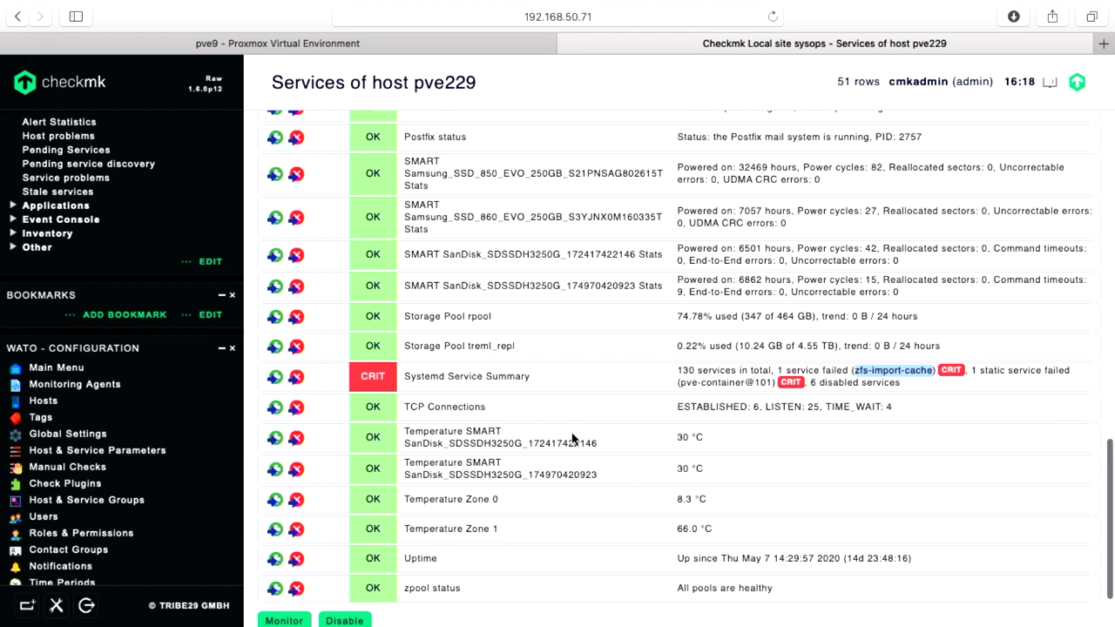
scroll(572, 439, down, 2)
click(451, 370)
triple_click(451, 370)
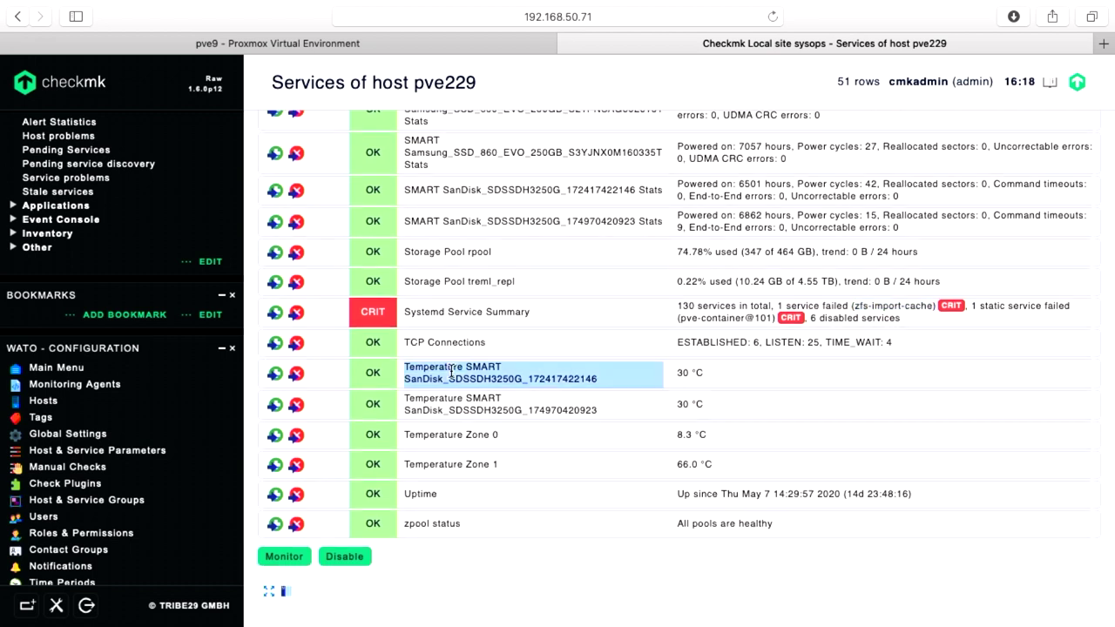
triple_click(470, 398)
scroll(466, 239, up, 4)
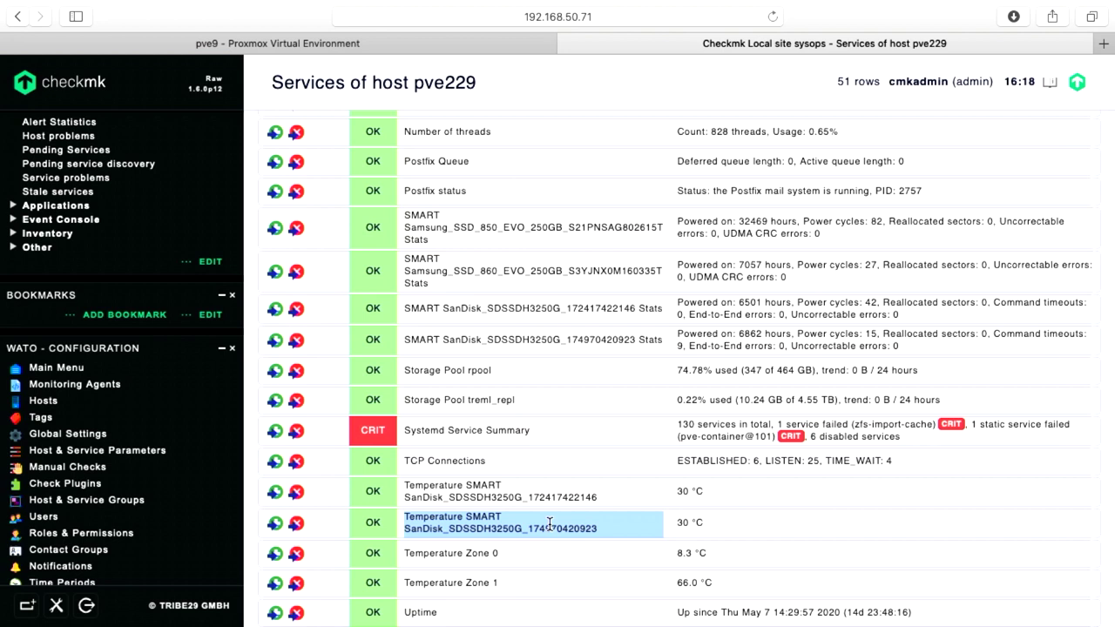
scroll(558, 571, down, 2)
triple_click(458, 551)
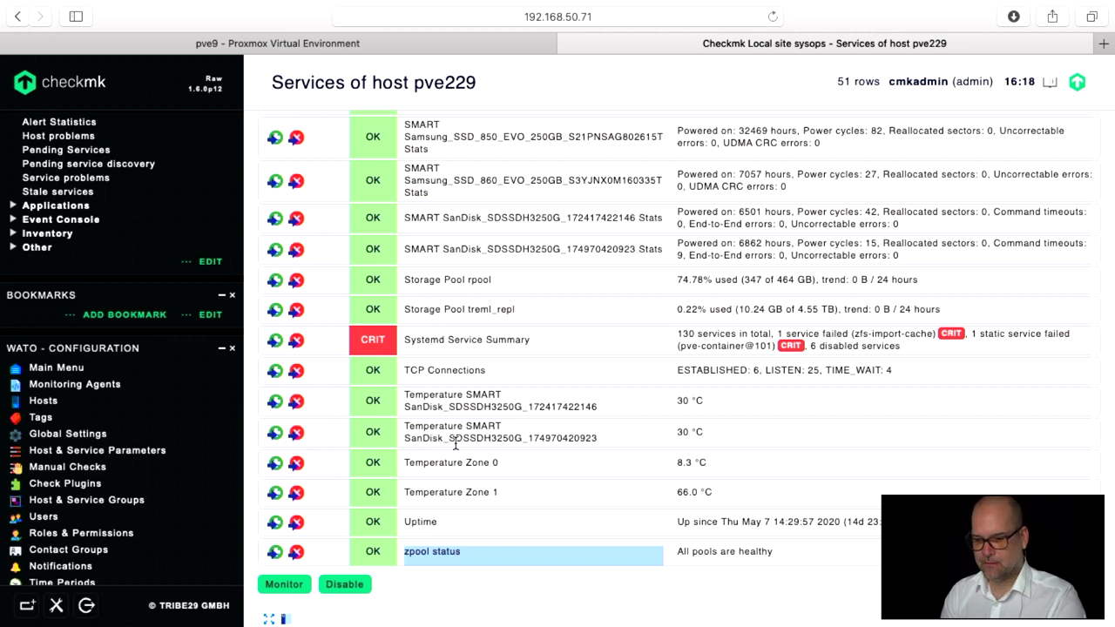
Fix all missing and vanished services of pve229 so the undecided ones are monitored.
scroll(454, 444, up, 20)
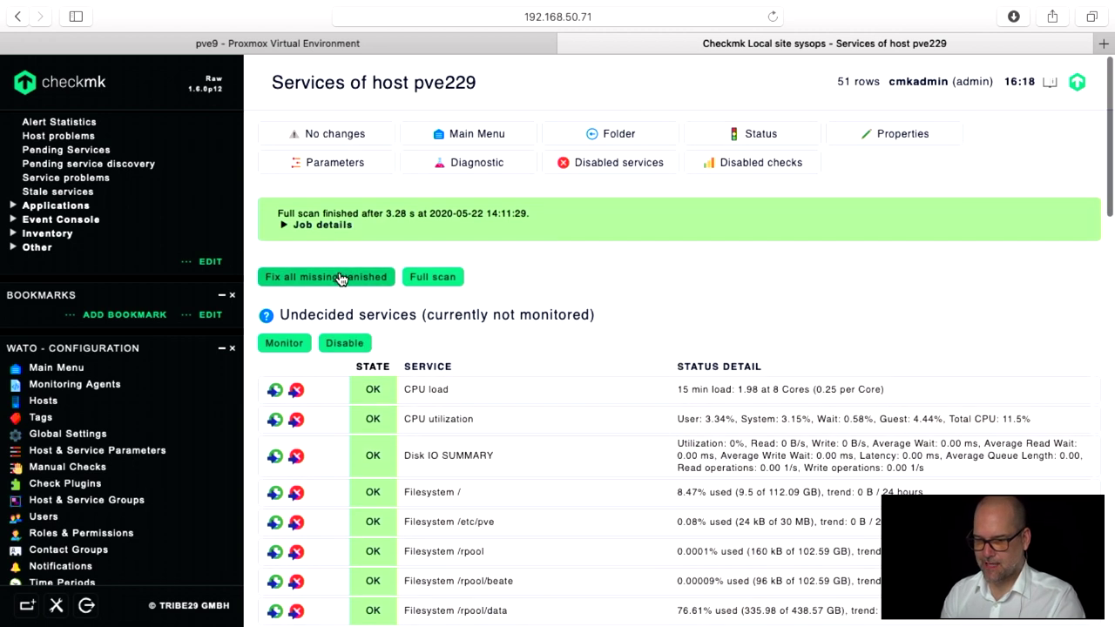
click(340, 277)
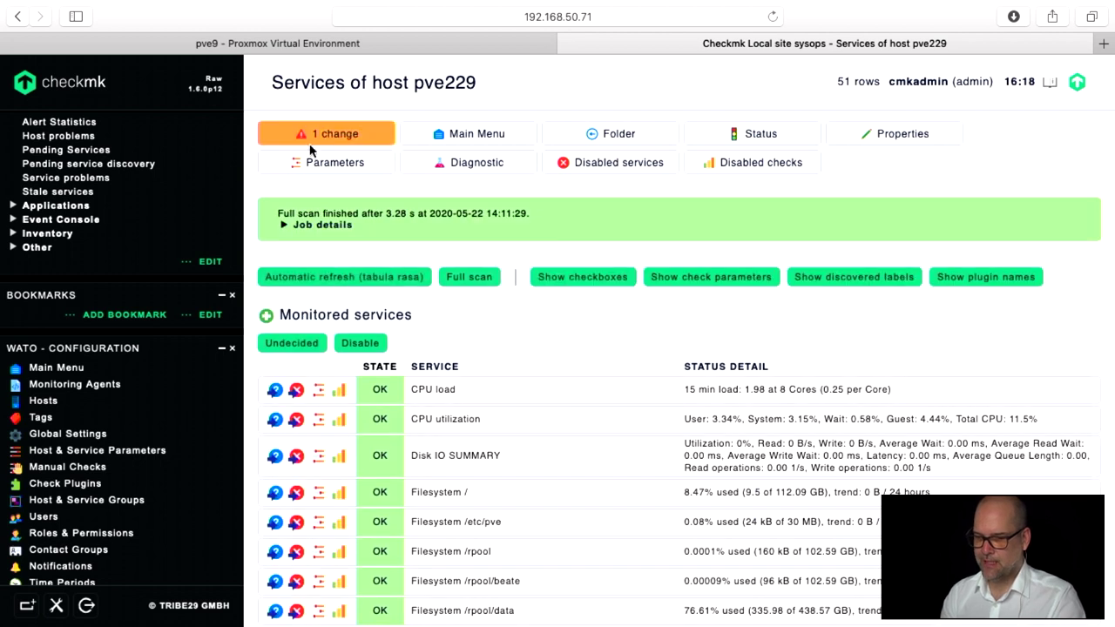
Activate the affected pending changes for pve229 and show the list of all monitored hosts.
click(312, 138)
click(335, 257)
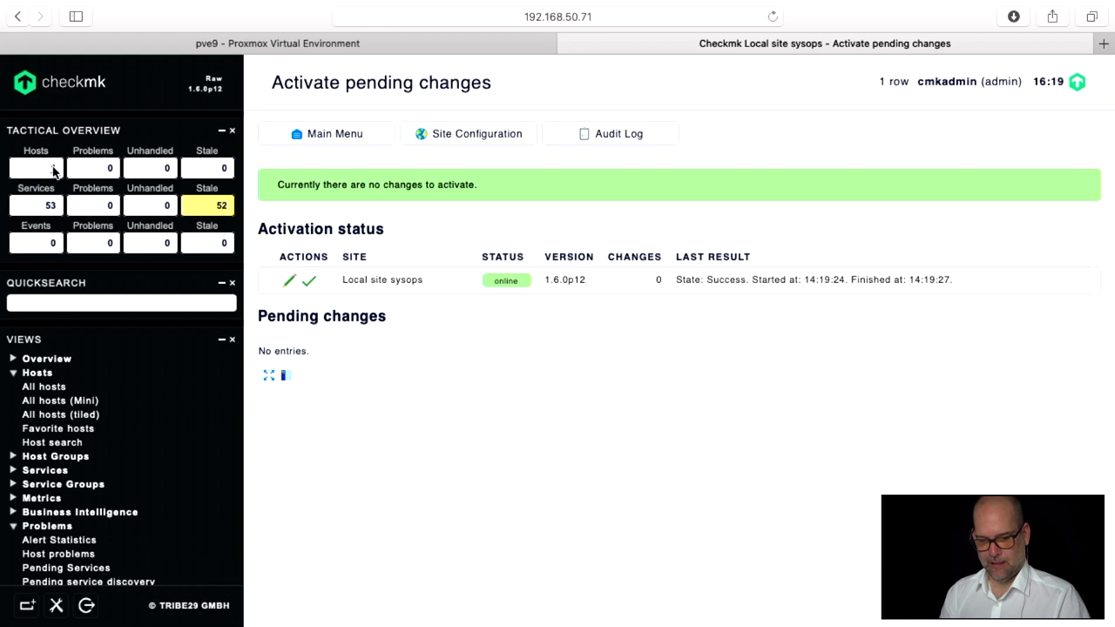
click(52, 171)
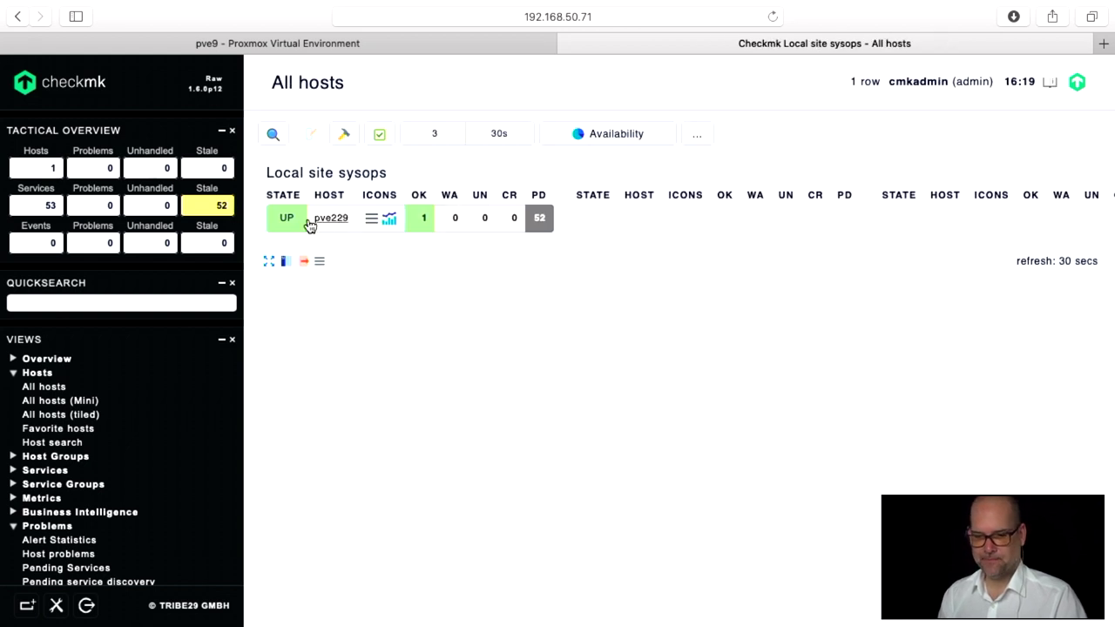
Show all services, look through the pve229 entries and open the action menu of the Check_MK service.
click(53, 206)
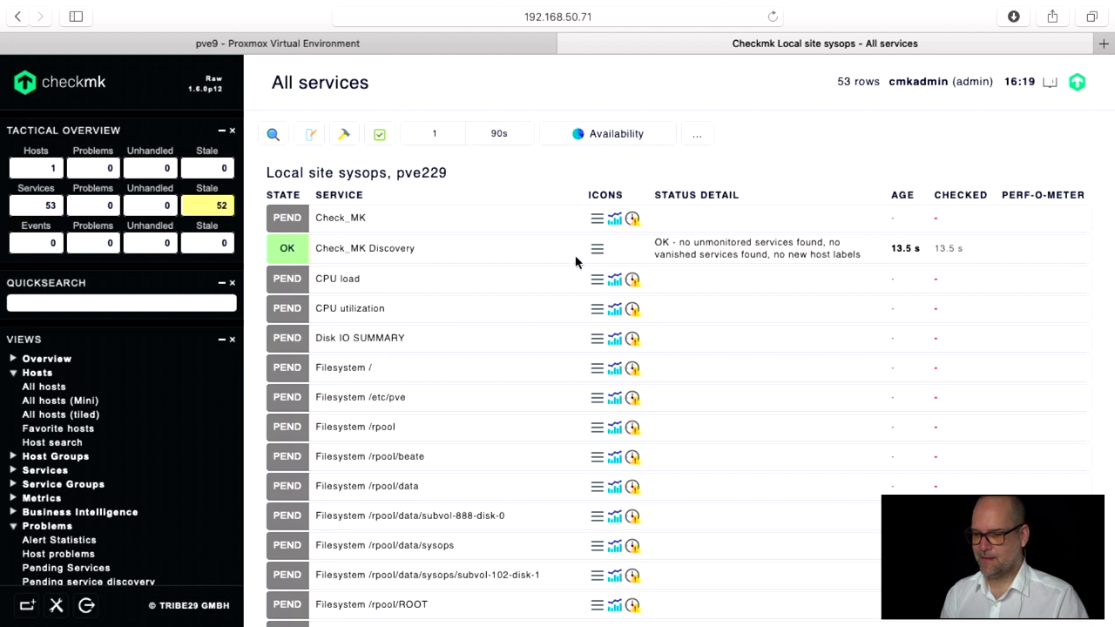
scroll(566, 341, down, 15)
scroll(566, 341, up, 15)
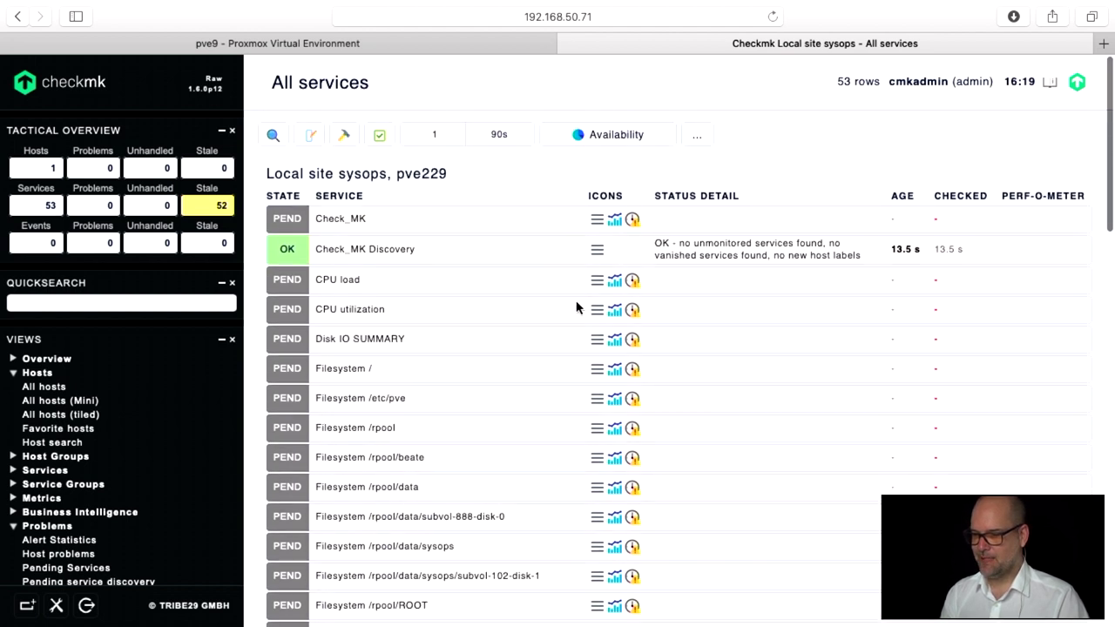
click(598, 218)
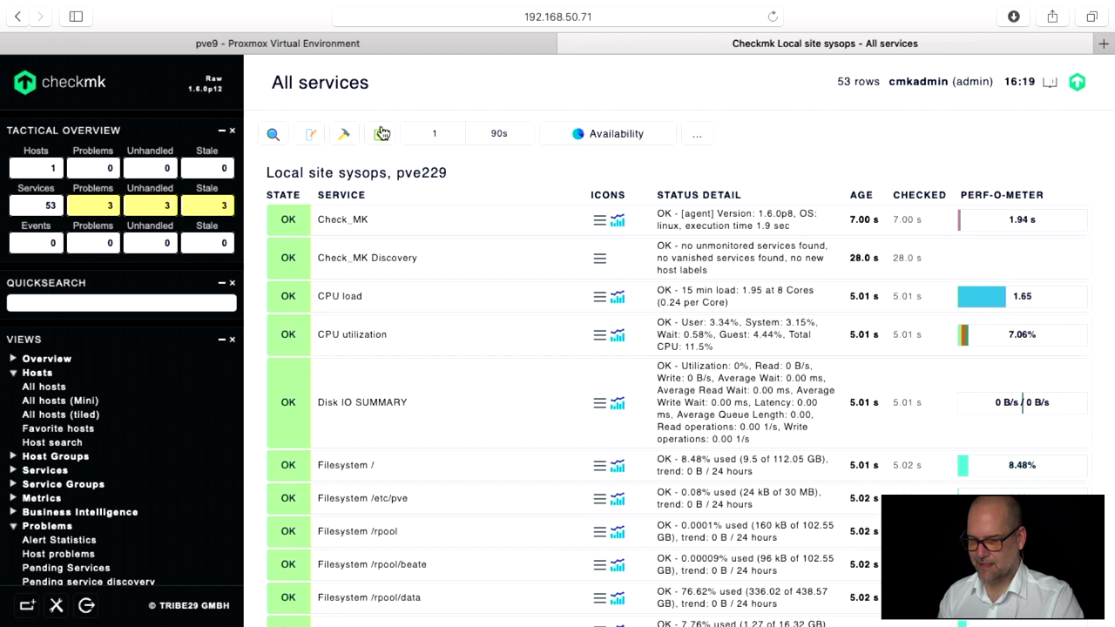
Start creating a new host in the main directory with the hostname sp.
scroll(74, 383, down, 10)
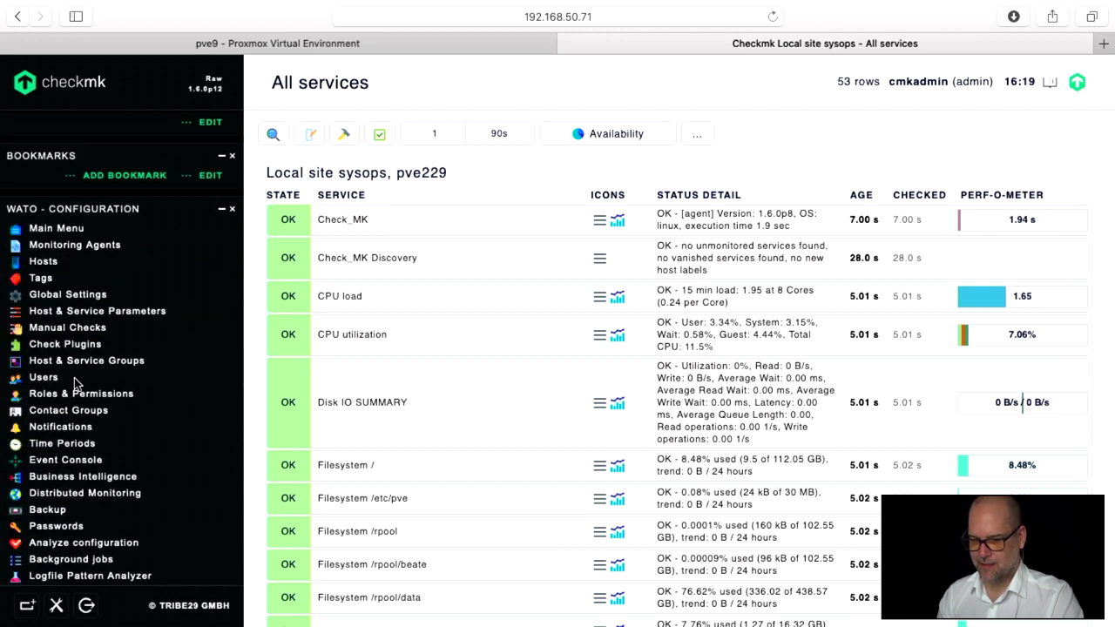
click(43, 263)
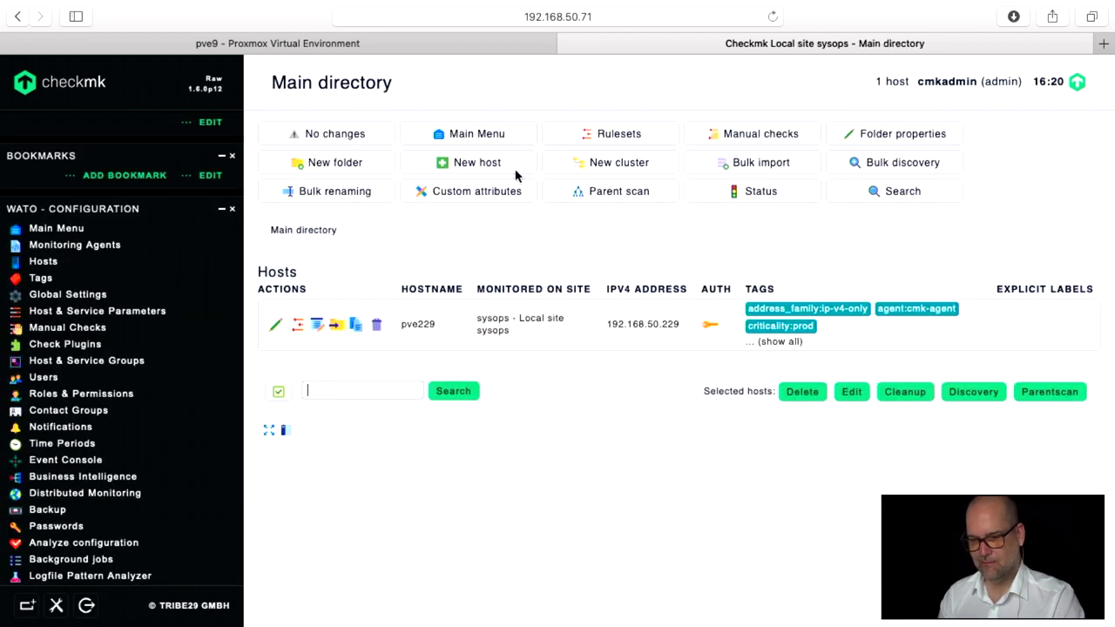
click(485, 166)
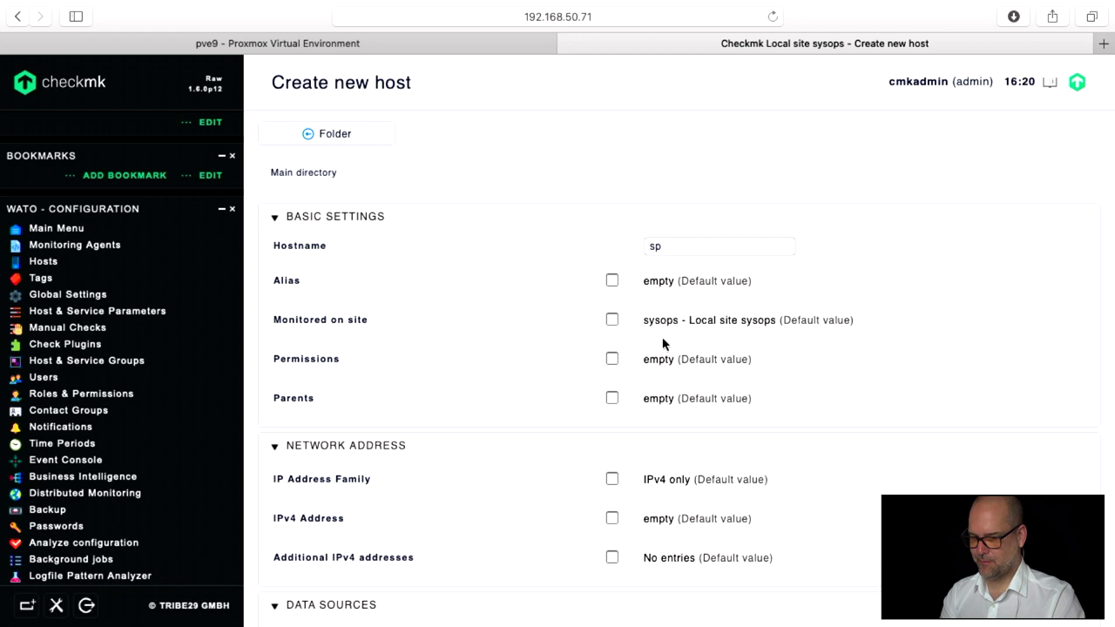
Set the IPv4 address of host sp to 192.168.50.200 and save the host, going to its services.
click(613, 480)
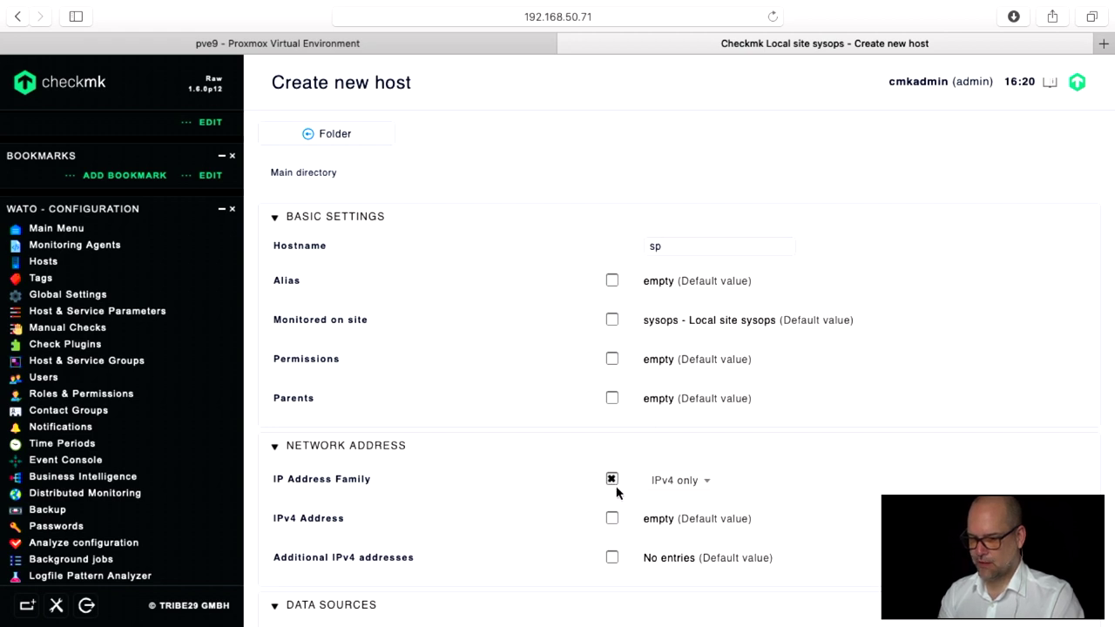
click(612, 480)
click(613, 518)
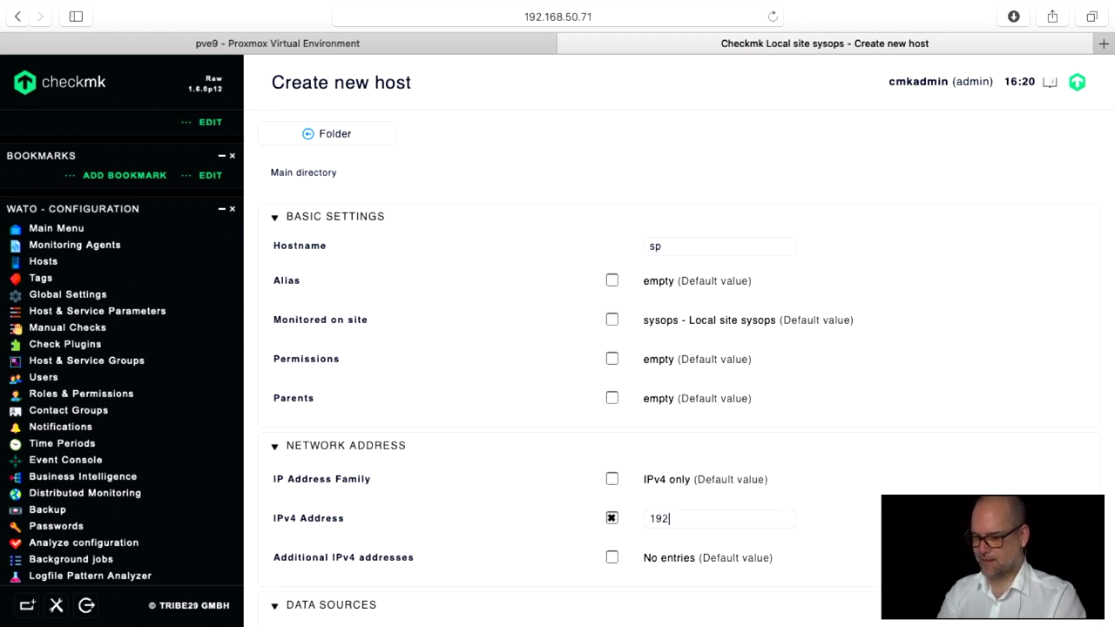
text(50.)
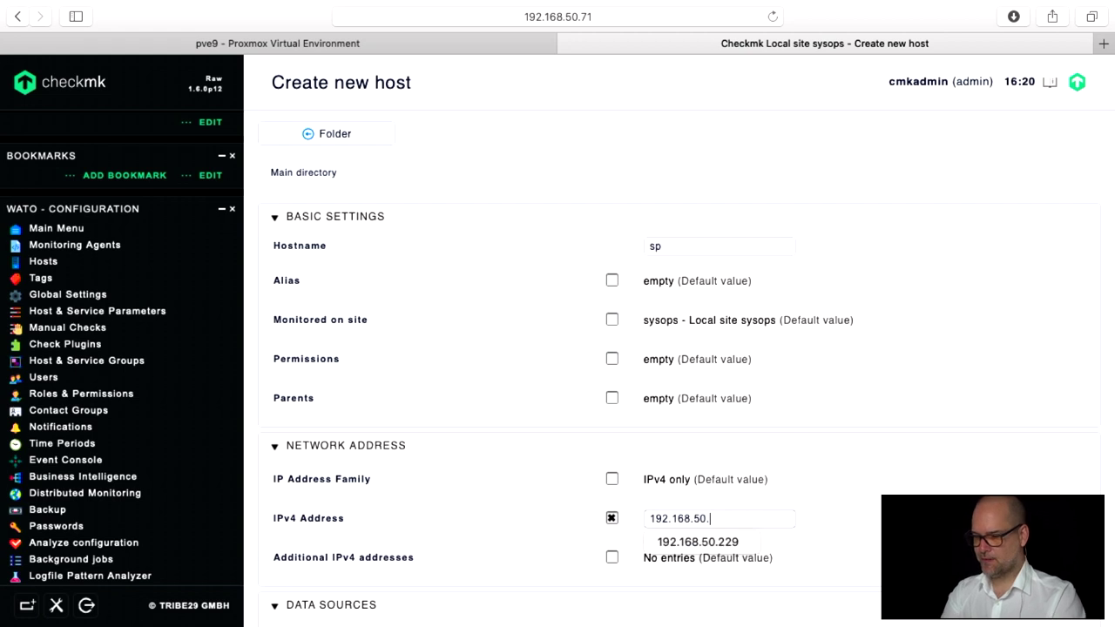
text(200)
scroll(689, 532, down, 5)
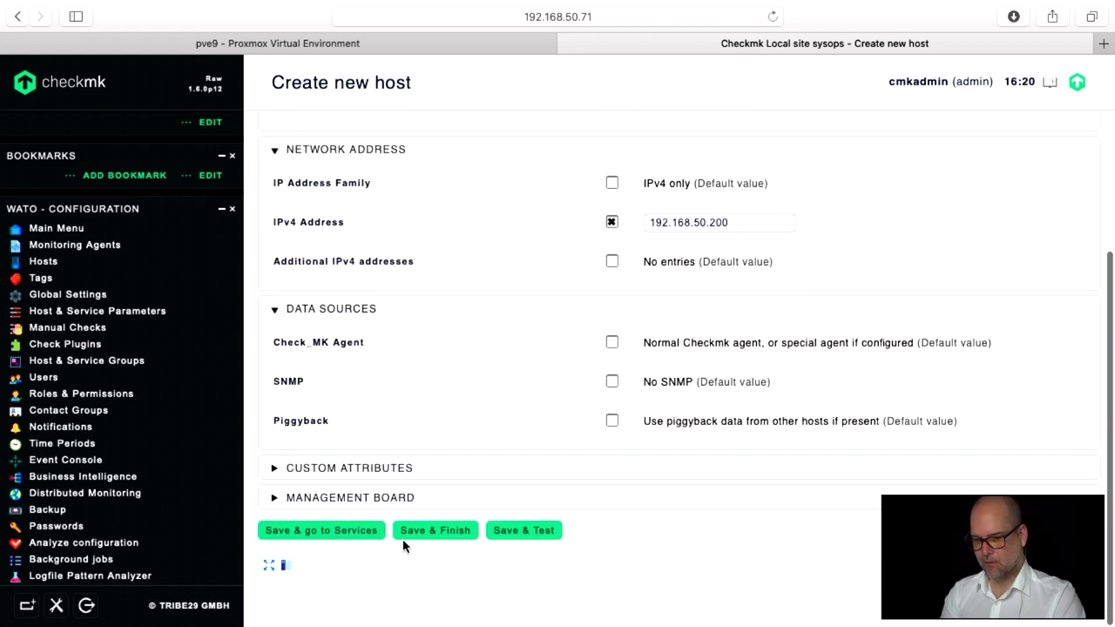
click(351, 532)
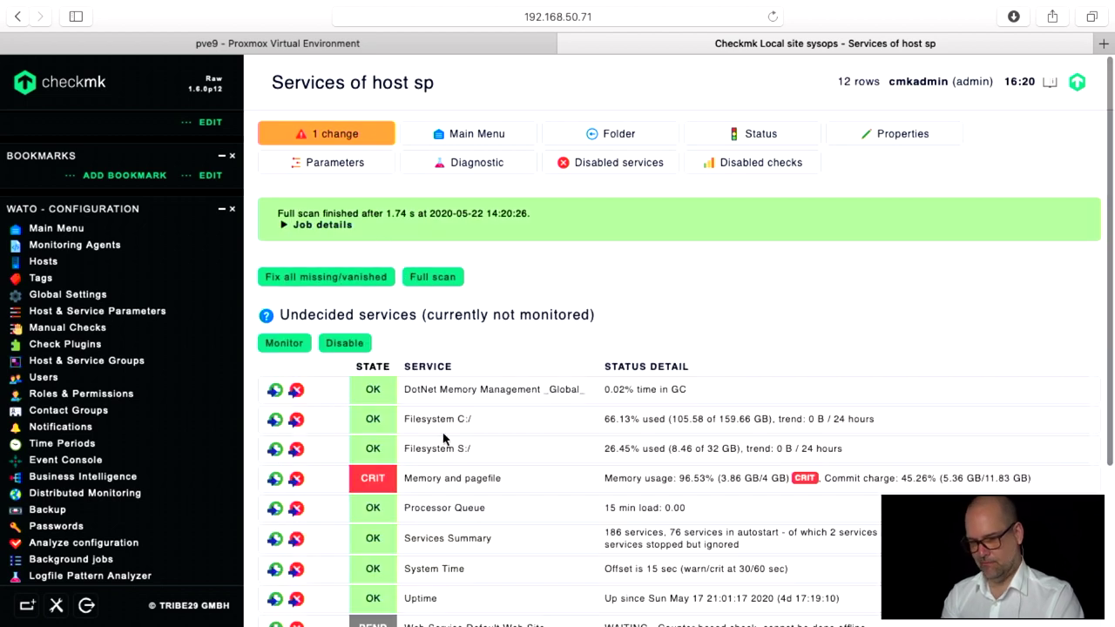
Fix all missing and vanished services of host sp and activate the affected pending changes.
scroll(444, 438, down, 1)
scroll(444, 438, down, 2)
scroll(444, 438, up, 4)
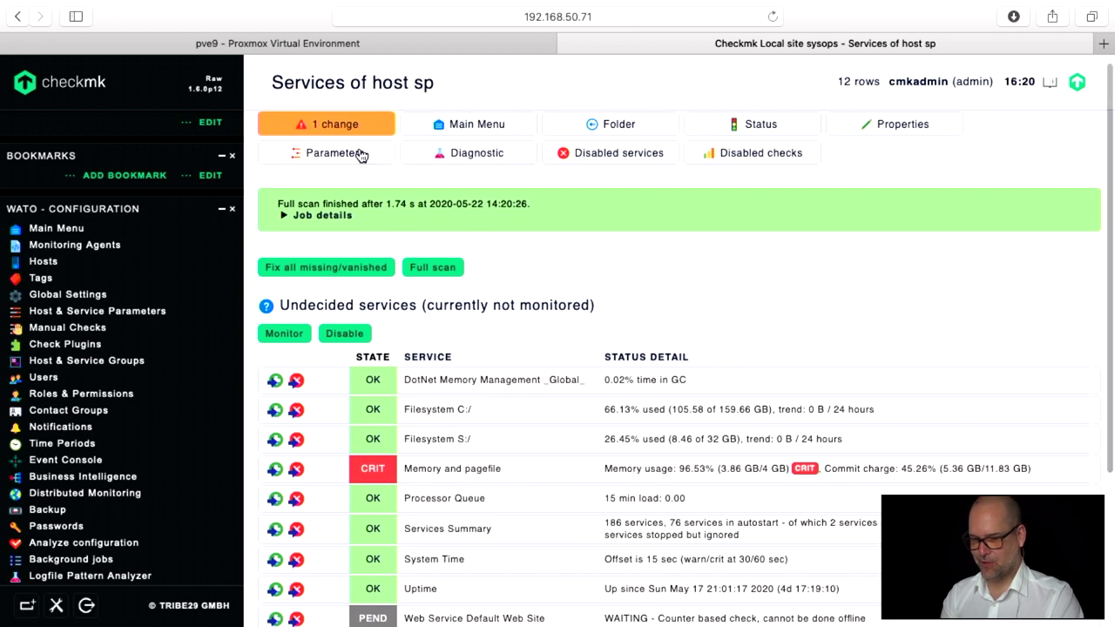
click(334, 266)
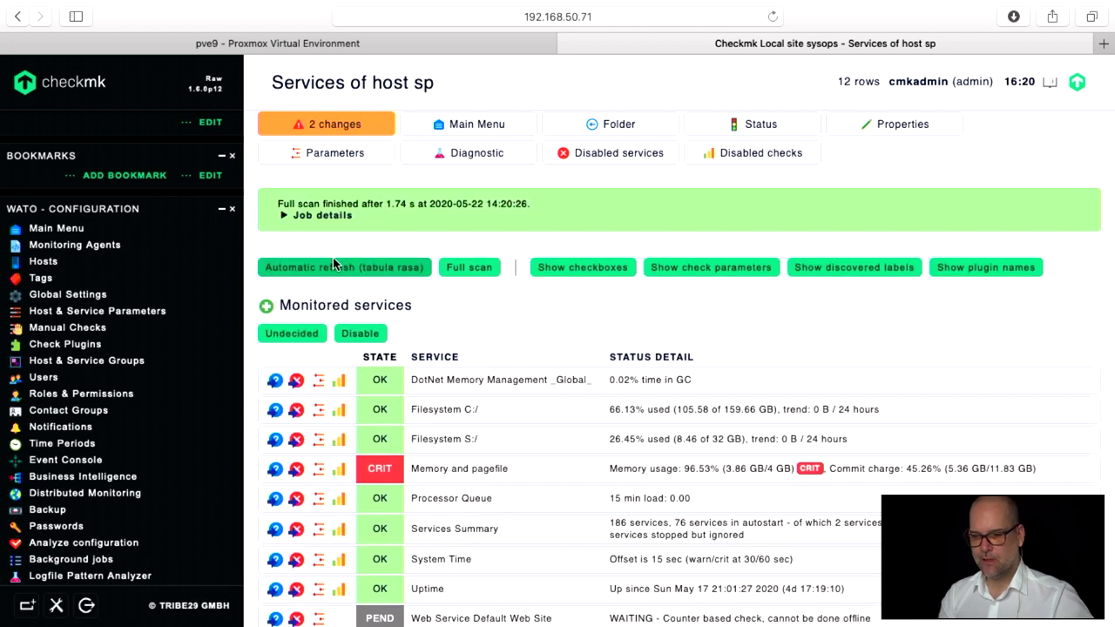
click(330, 123)
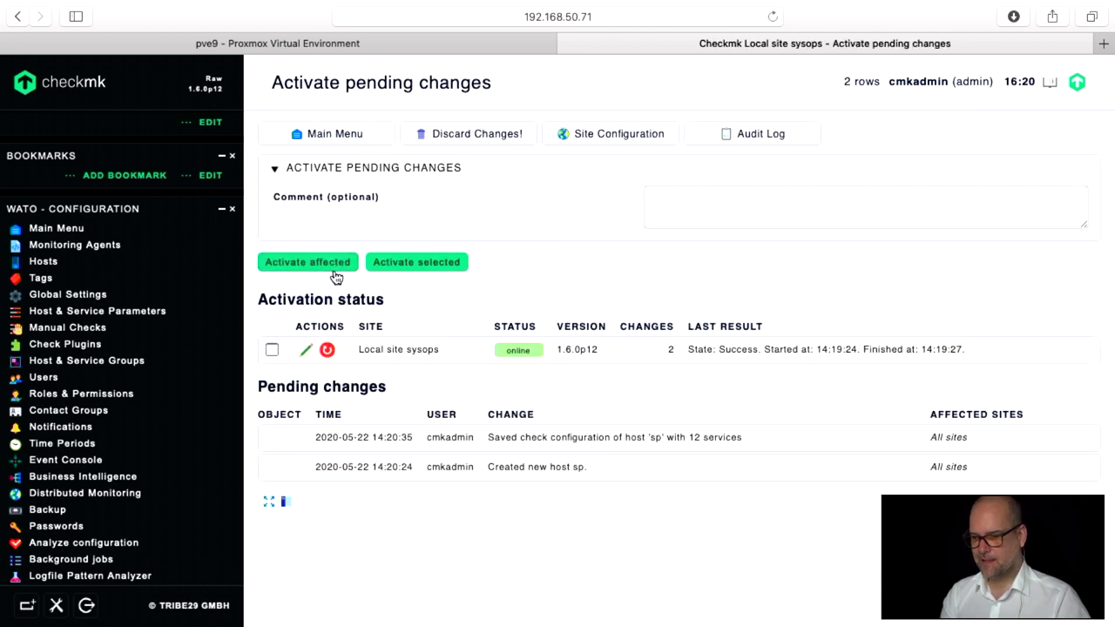
click(335, 262)
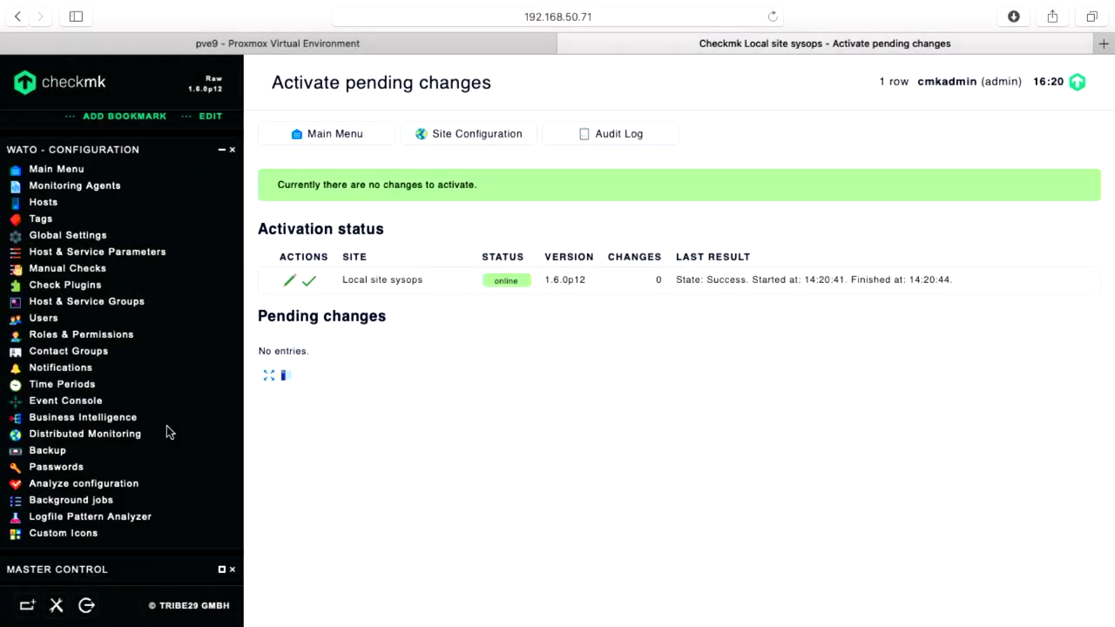
Run a bulk discovery on the main directory's hosts that adds unmonitored services and new host labels and removes vanished services.
scroll(167, 432, up, 10)
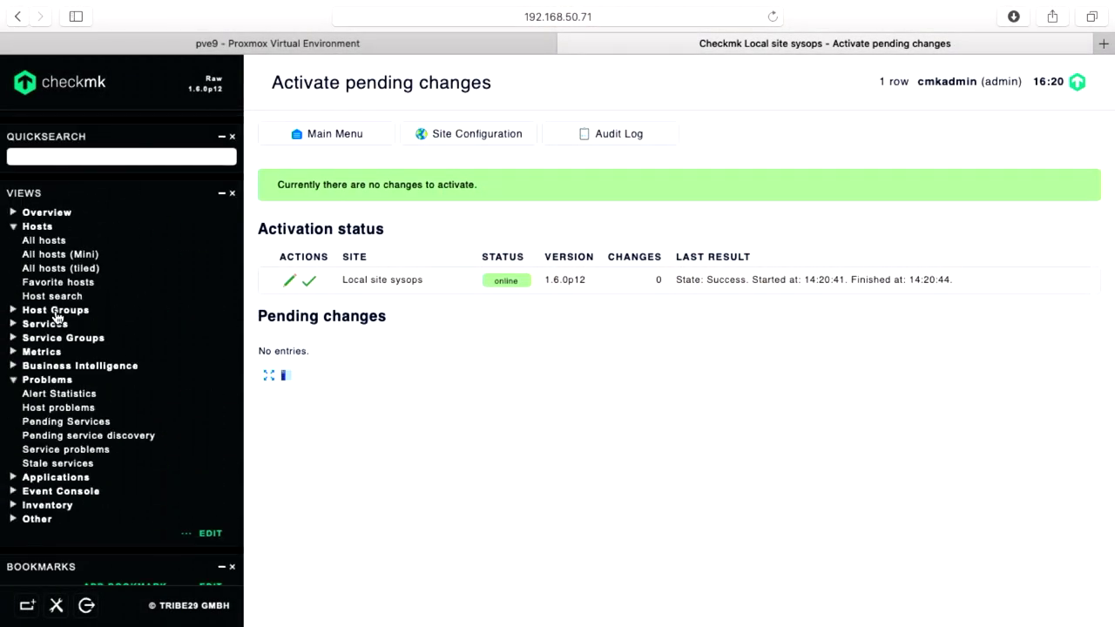
scroll(66, 405, down, 10)
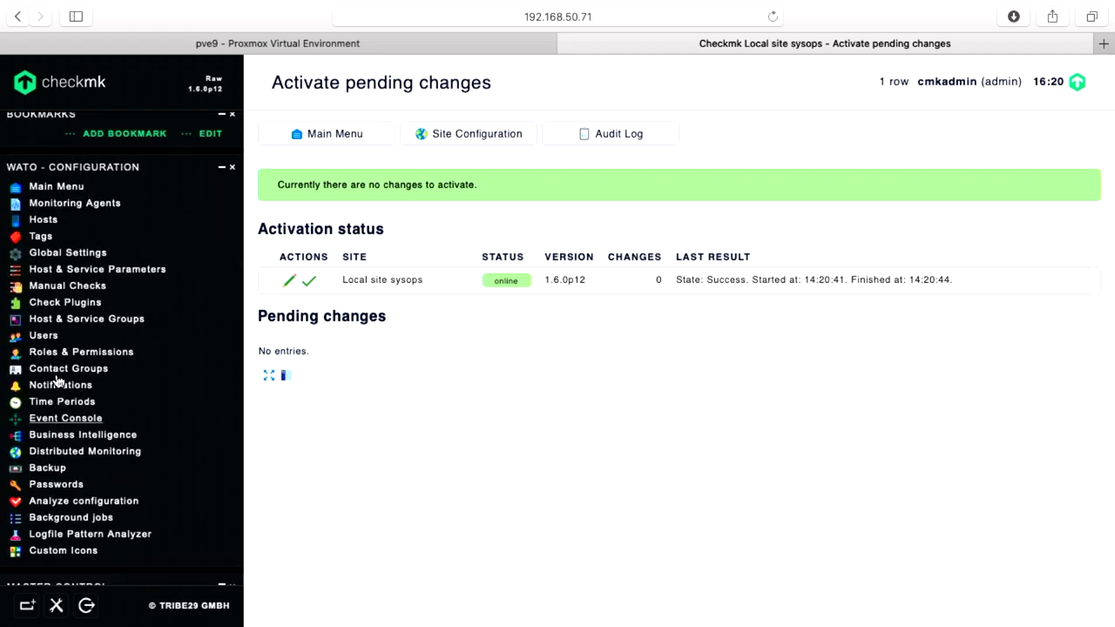
click(45, 222)
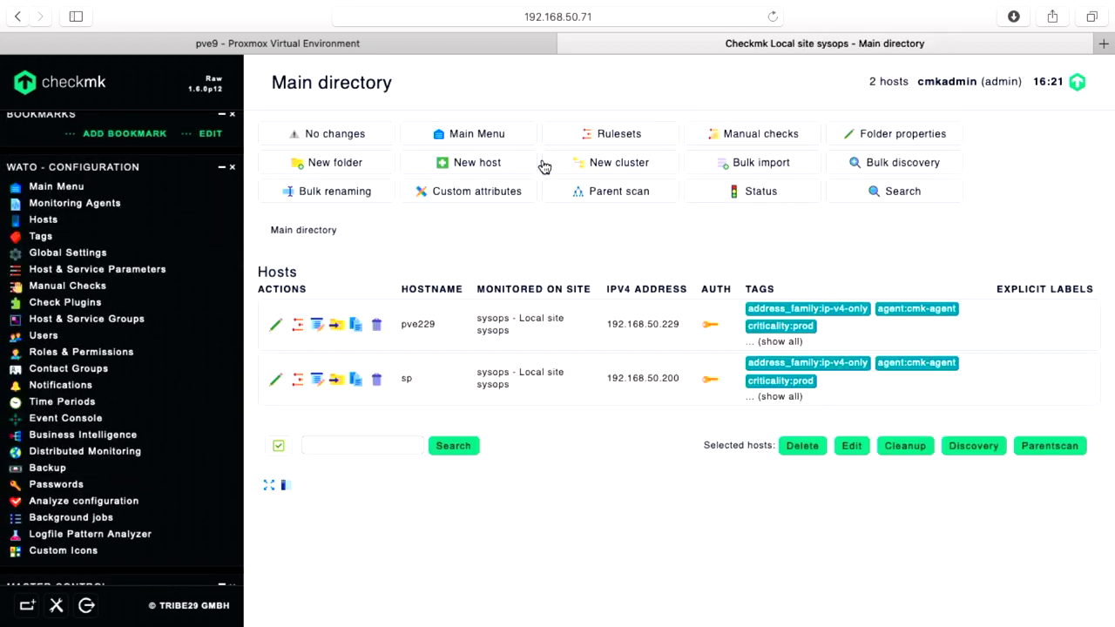
click(877, 164)
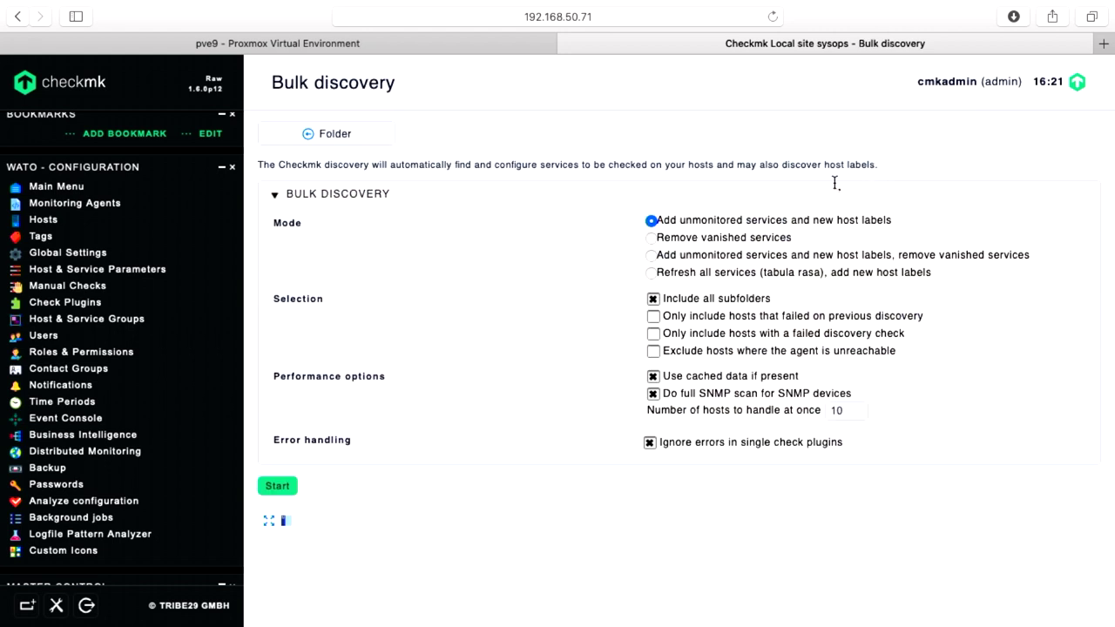
click(693, 258)
click(279, 488)
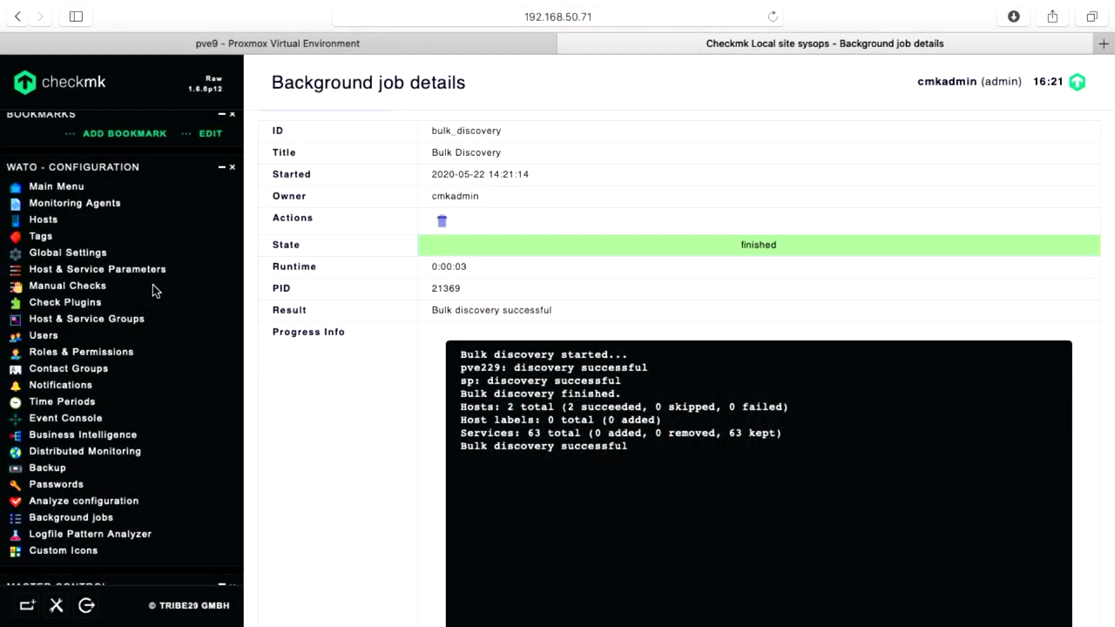
Return to the hosts' main directory and activate the affected changes from the bulk discovery.
scroll(129, 369, down, 1)
scroll(129, 371, up, 5)
scroll(128, 371, down, 4)
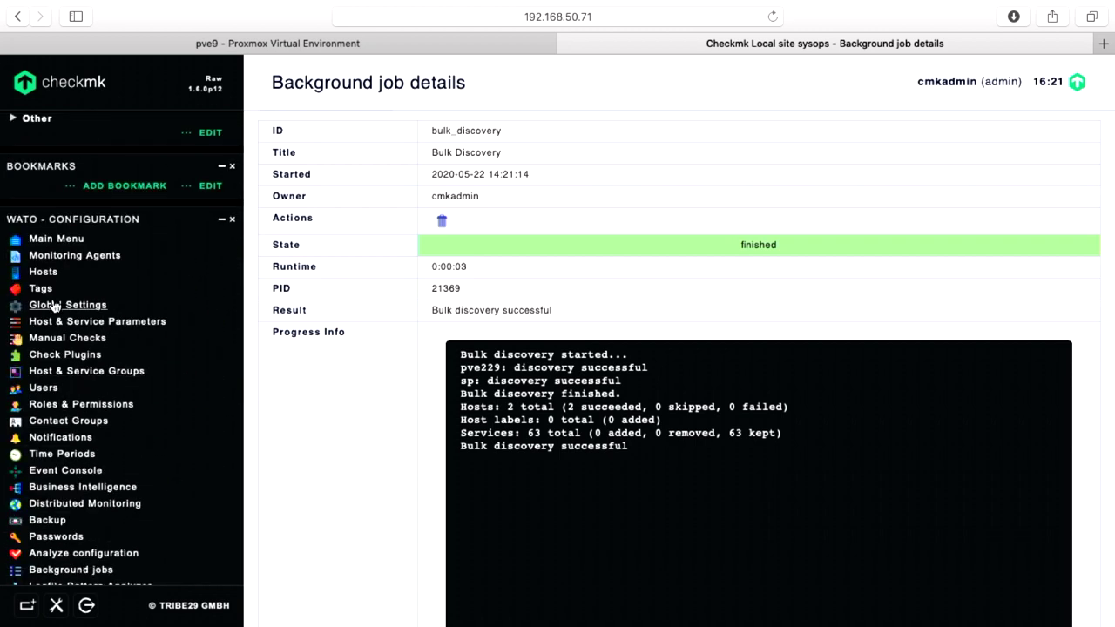
click(46, 275)
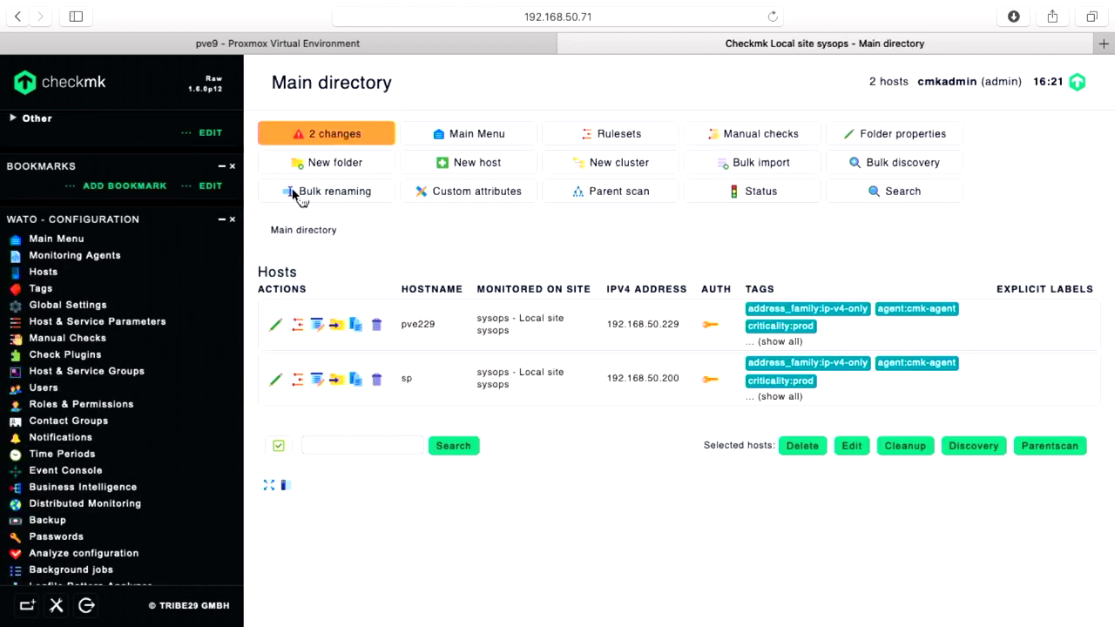
click(326, 139)
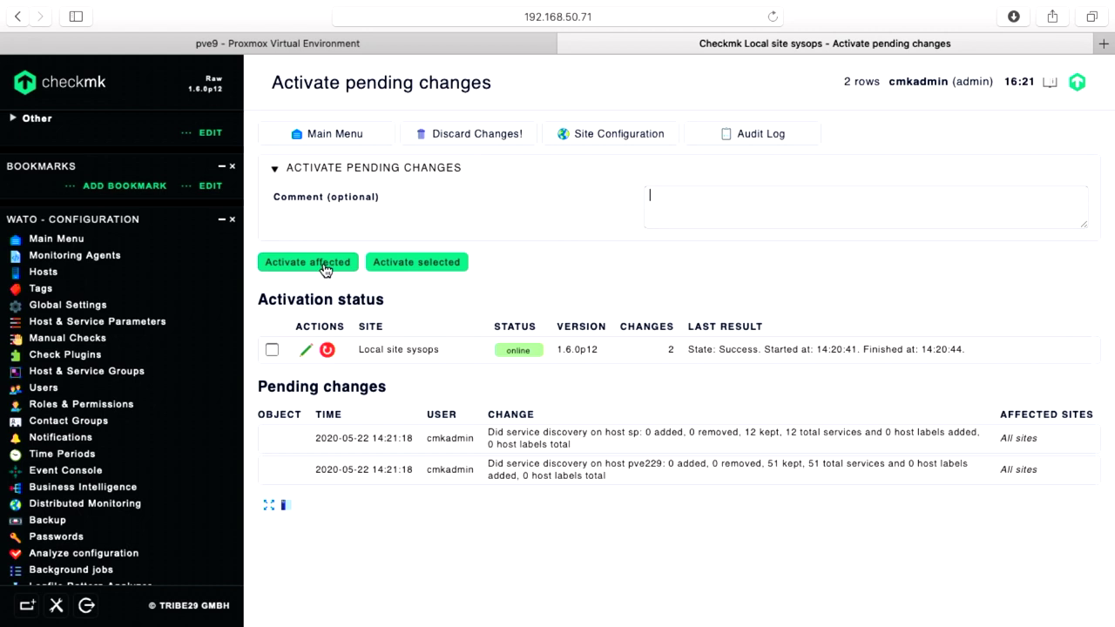
click(324, 264)
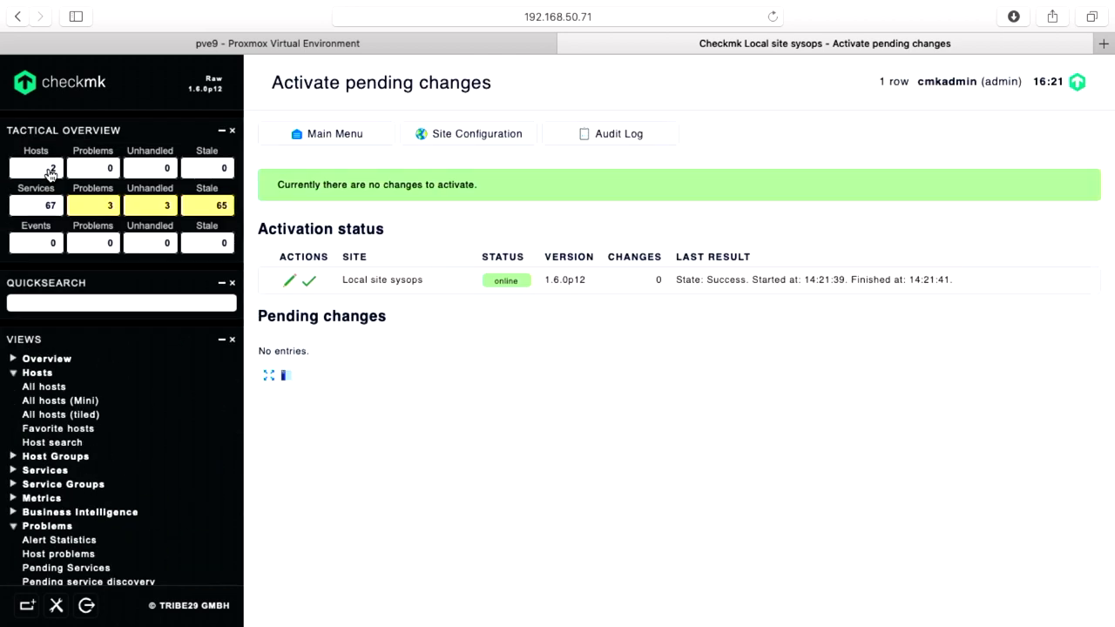
Open the monitored services of host pve229 and examine the Memory and Systemd Service Summary status details, especially the failed service.
click(49, 172)
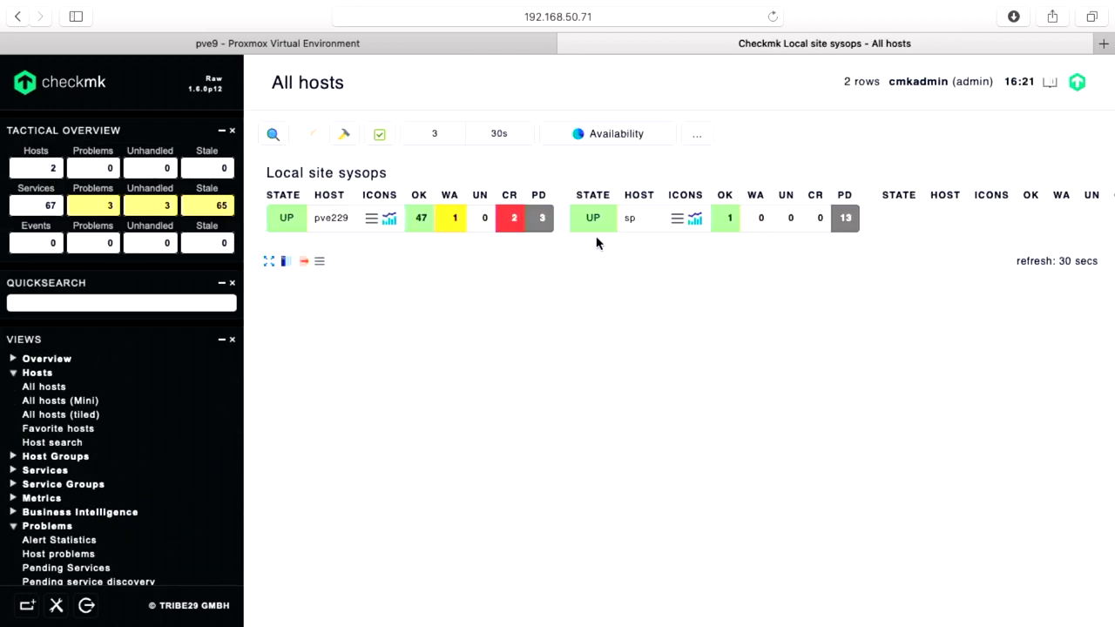
click(332, 219)
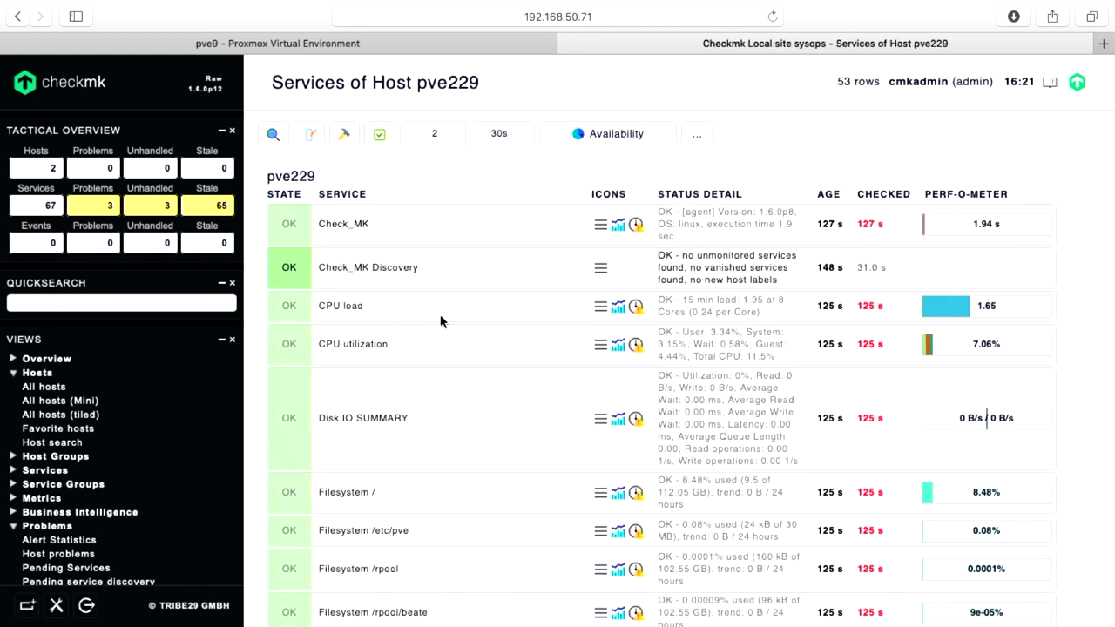
scroll(440, 322, down, 15)
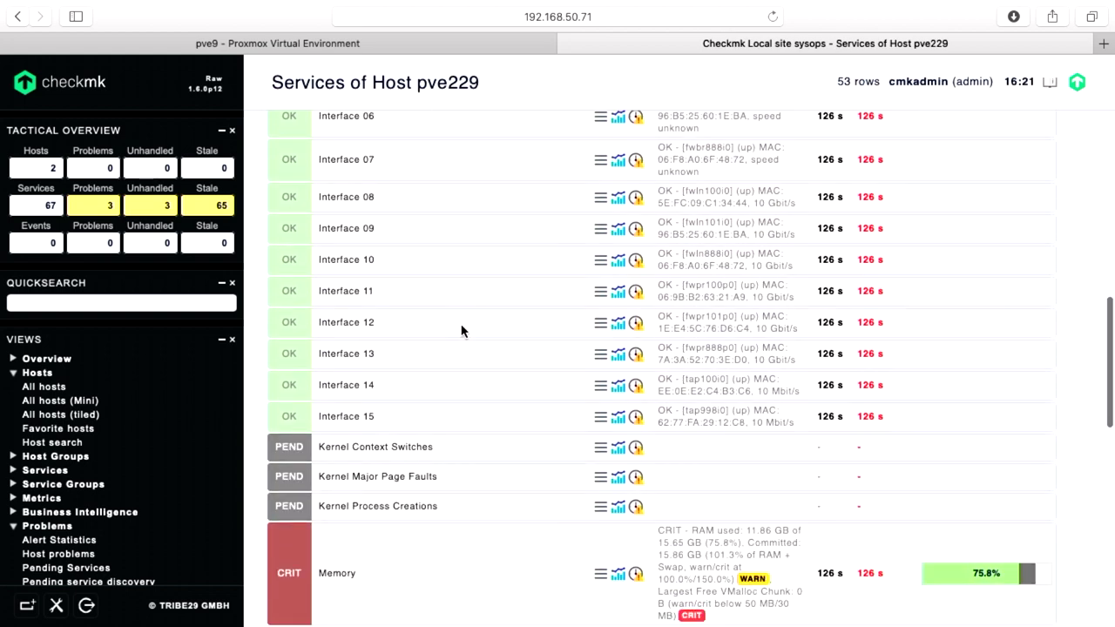
scroll(462, 331, down, 4)
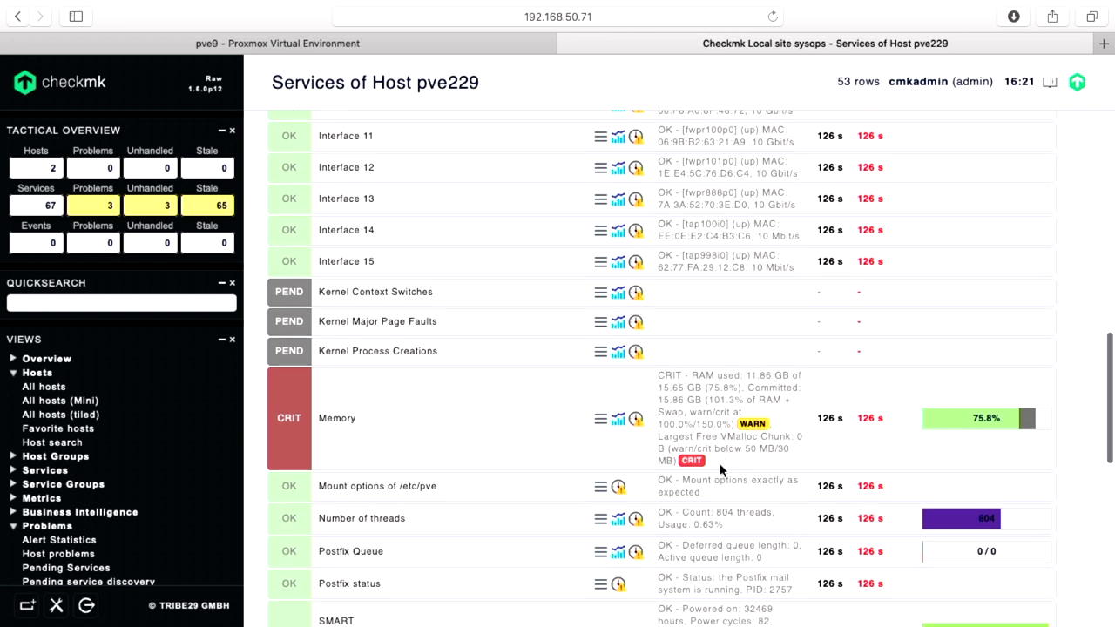
scroll(719, 471, down, 6)
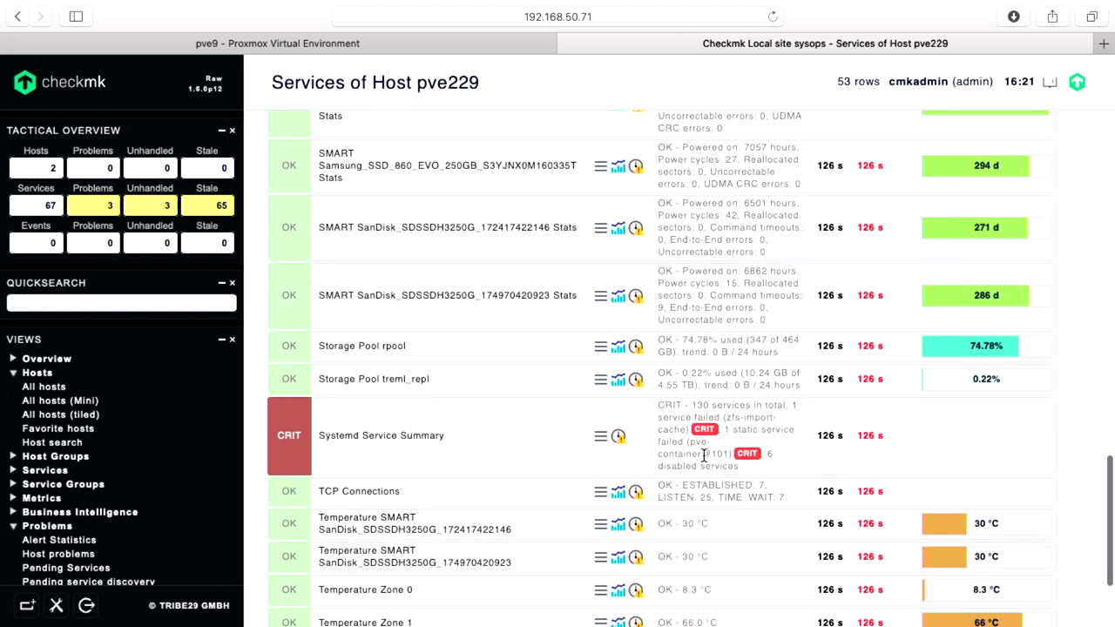
drag(723, 418, 685, 424)
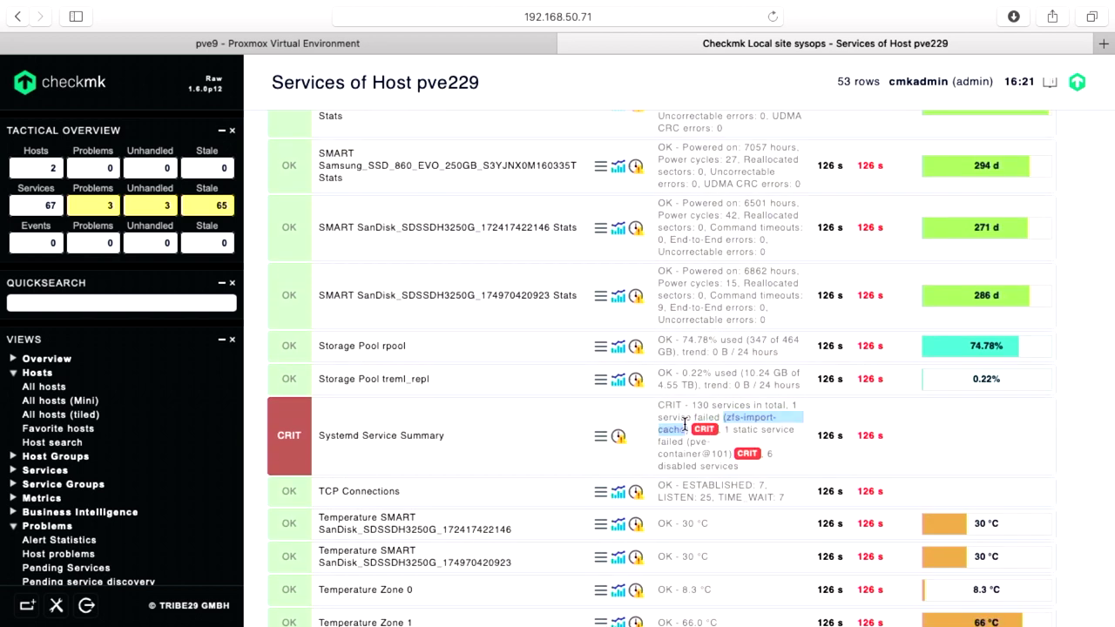
Switch to the terminal window with the root SSH session on checktest.
key(ctrl+Left)
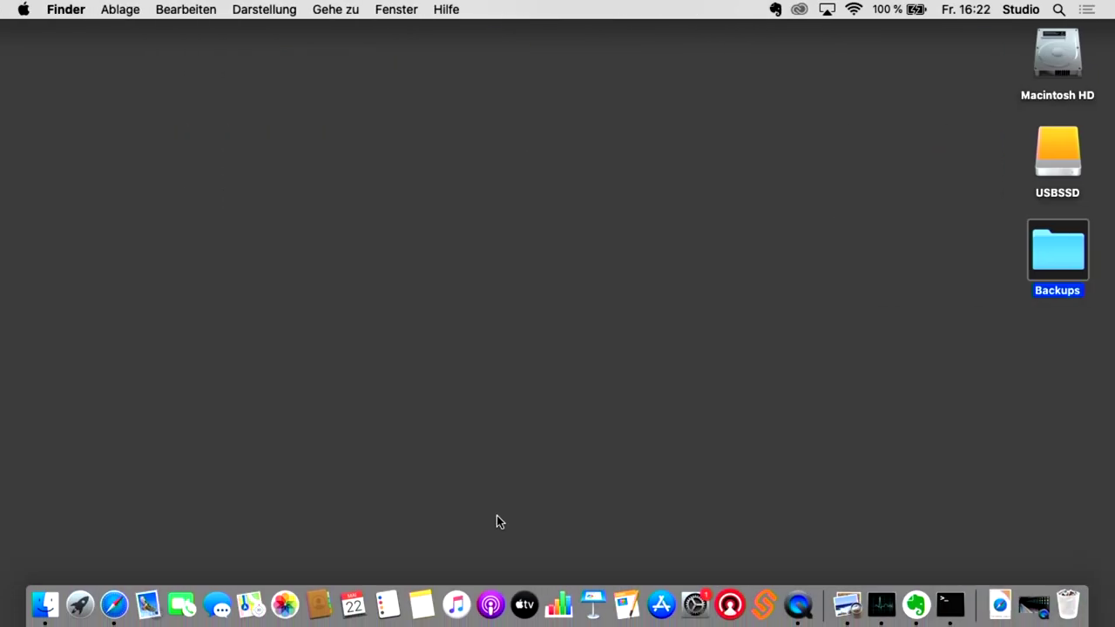
click(950, 604)
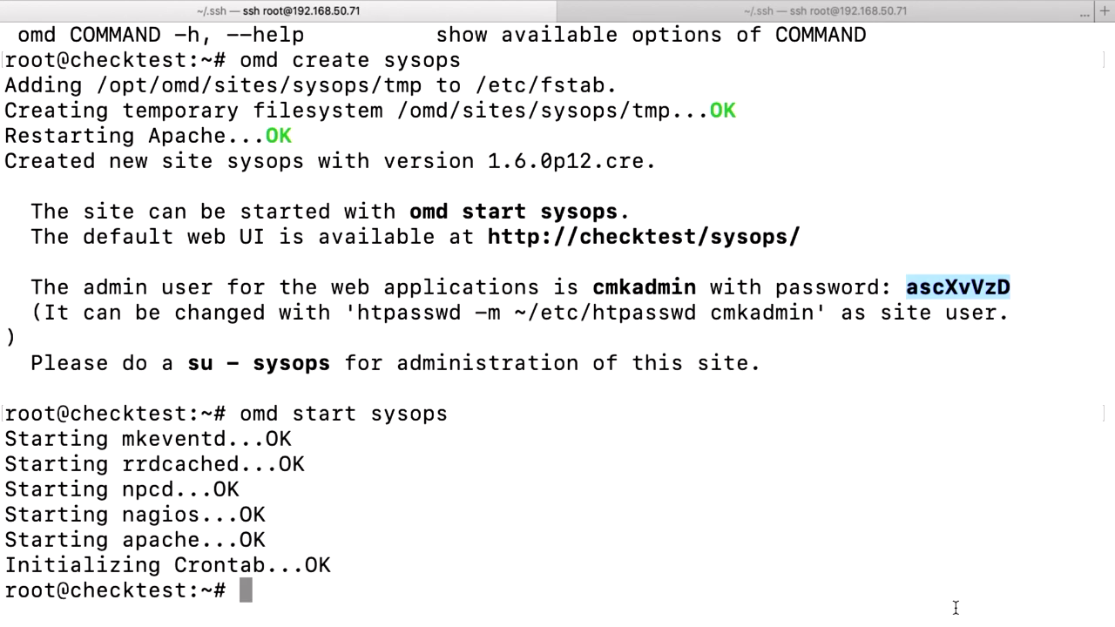
text(exit)
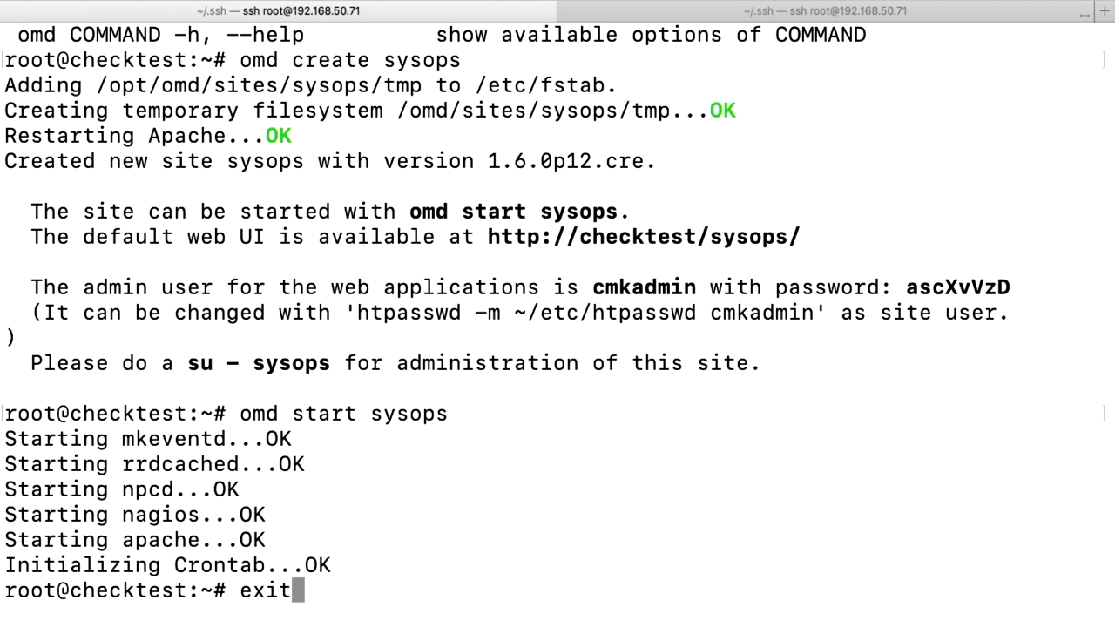
key(BackSpace)
key(BackSpace)
key(BackSpace)
key(BackSpace)
text(omd)
key(BackSpace)
key(BackSpace)
key(BackSpace)
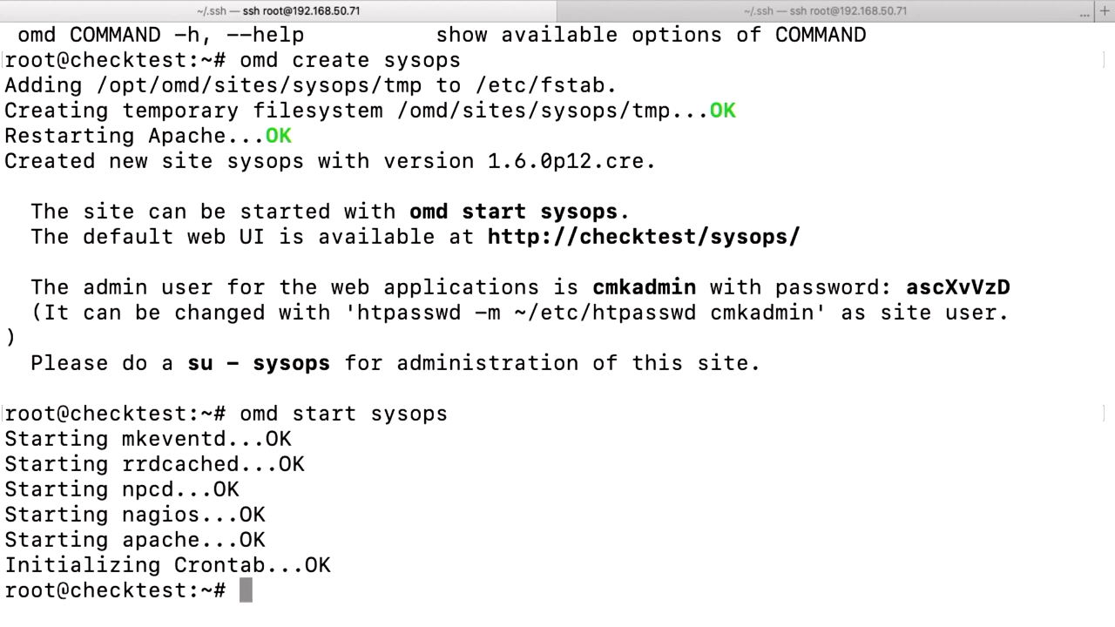
Change to the site user with "su sysops" and run omd to list the available site commands.
text(su sysops)
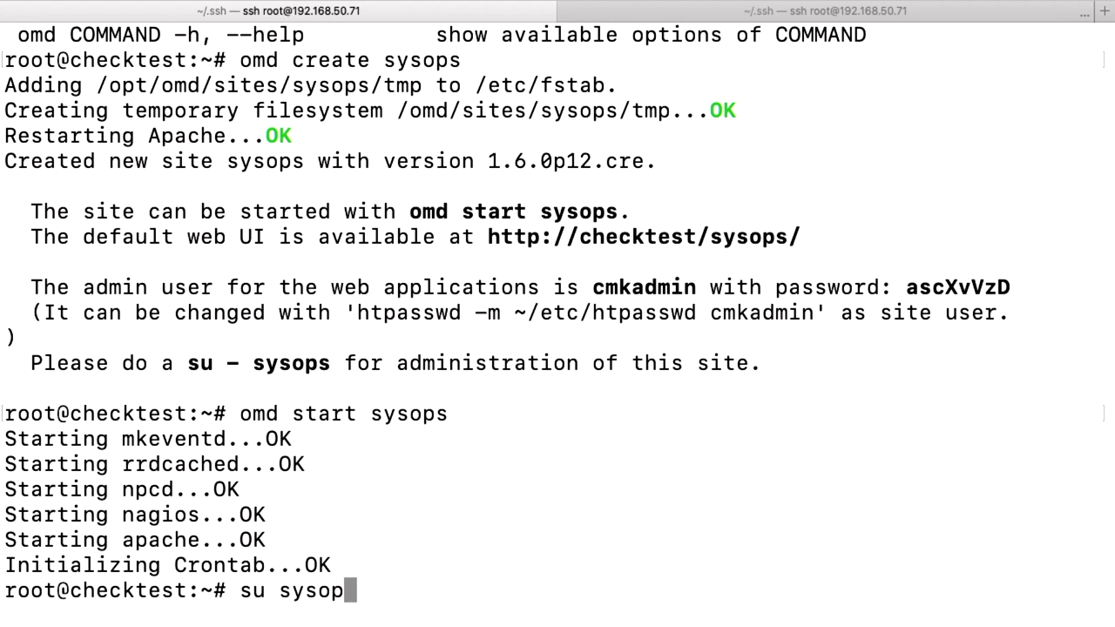
key(Return)
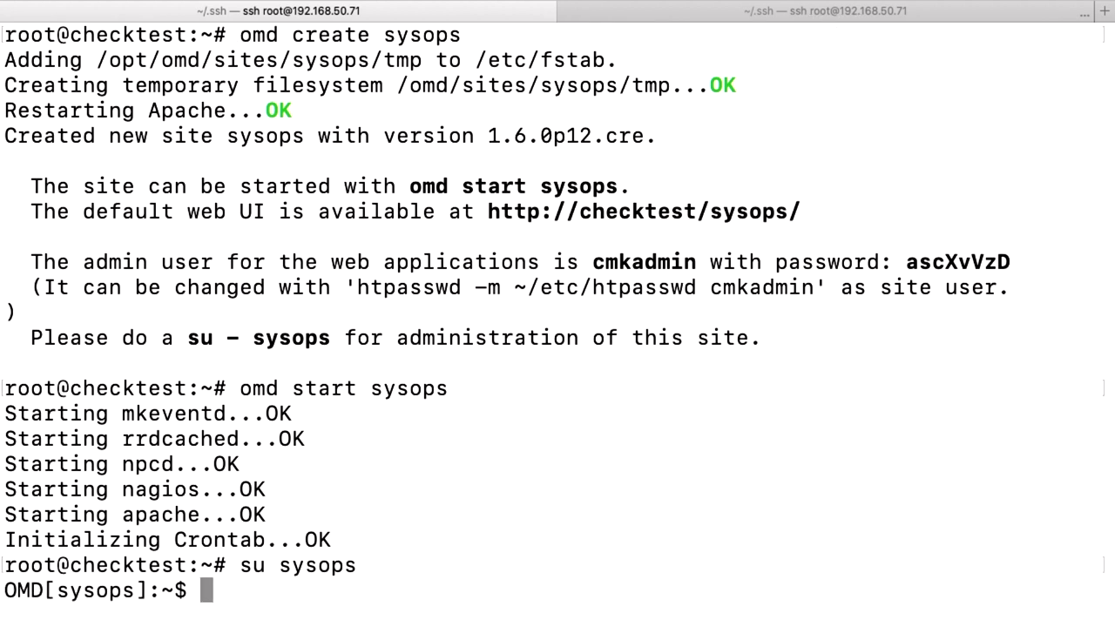
text(omd)
key(Return)
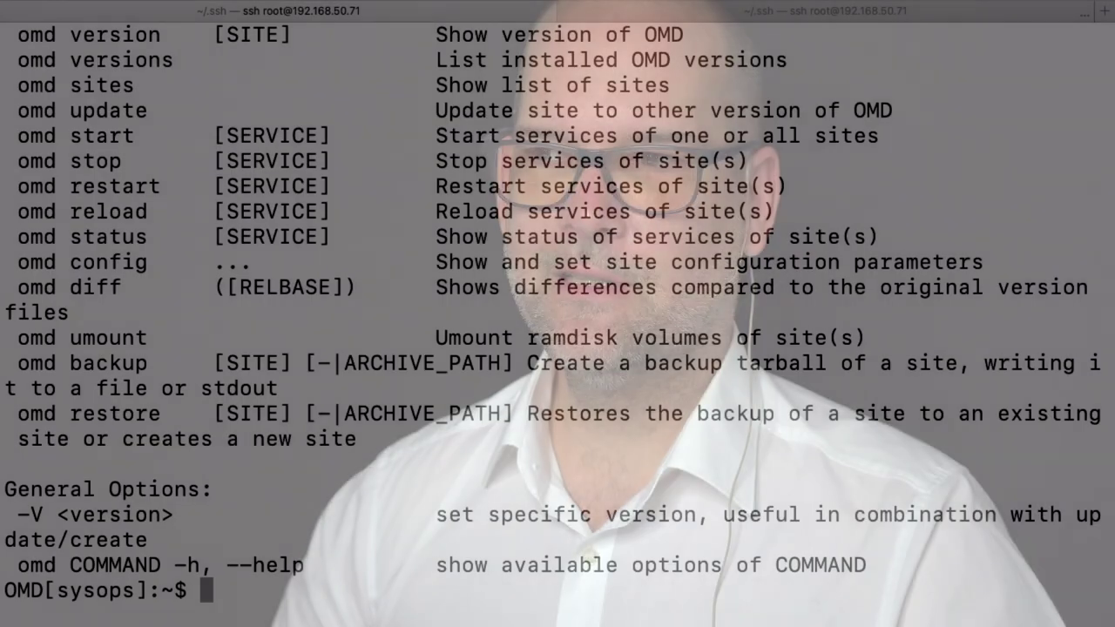
Leave the sysops site shell and log out of the SSH session on 192.168.50.71.
text(exit)
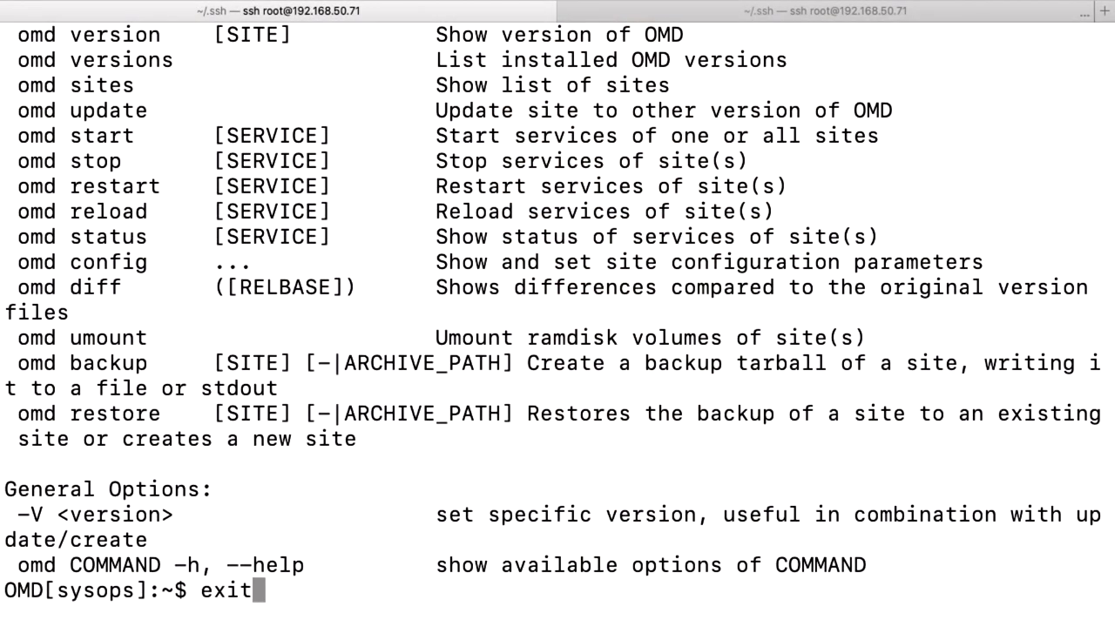
key(Return)
text(su sysops)
key(BackSpace)
key(BackSpace)
key(BackSpace)
key(BackSpace)
key(BackSpace)
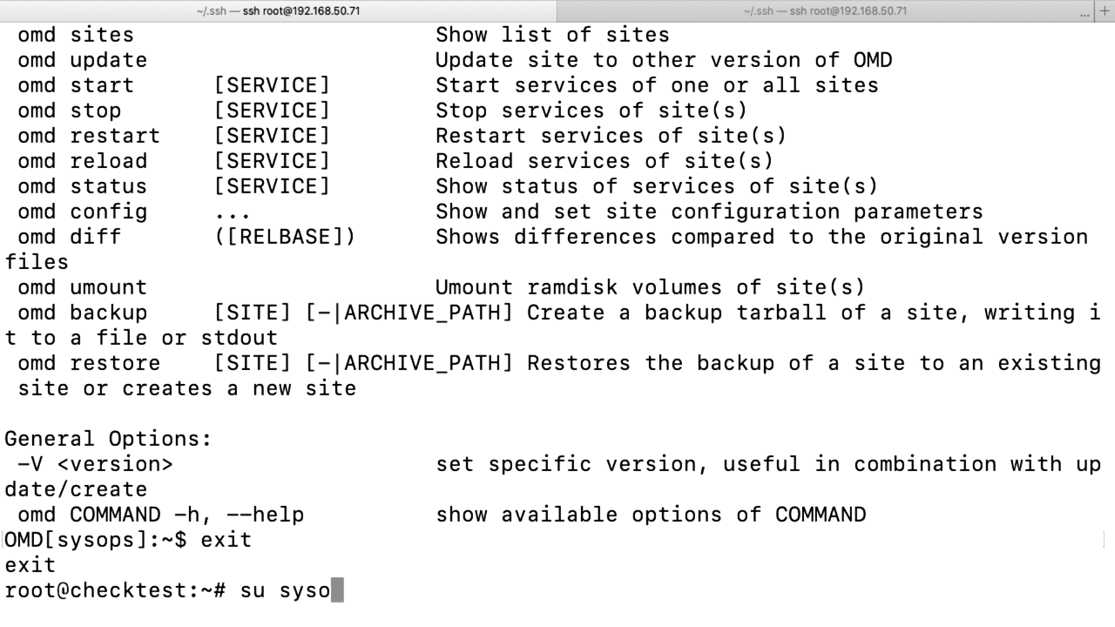
key(Up)
text(c)
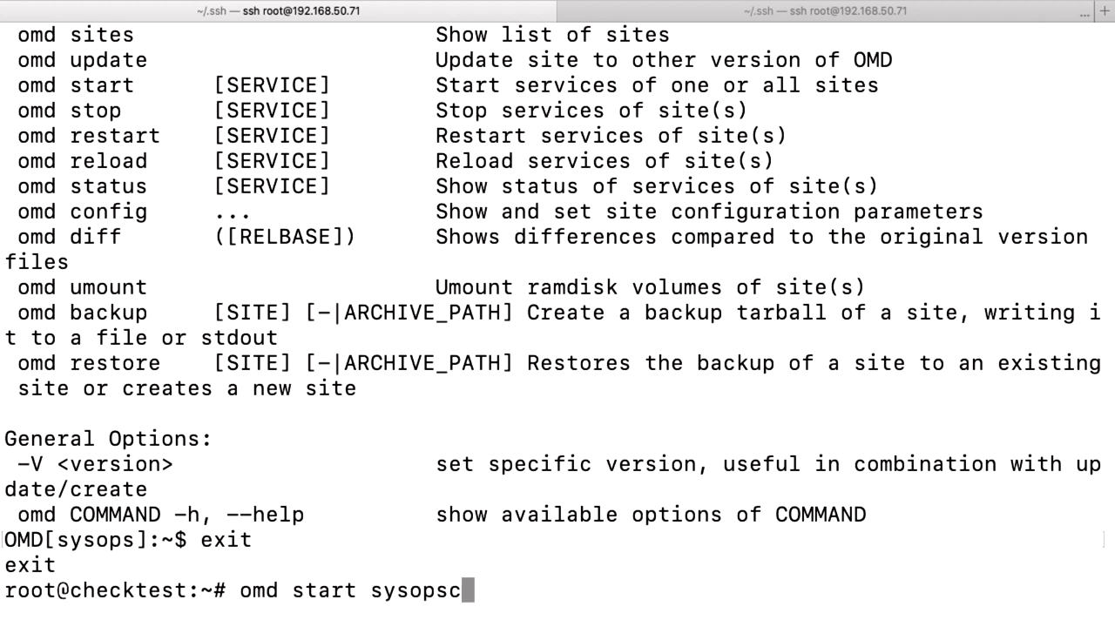
key(ctrl+c)
text(exit)
key(Return)
Try to connect by SSH as root to 192.168.50.229, accepting its host key and entering the root password.
key(Up)
key(BackSpace)
key(BackSpace)
text(220)
key(BackSpace)
text(9)
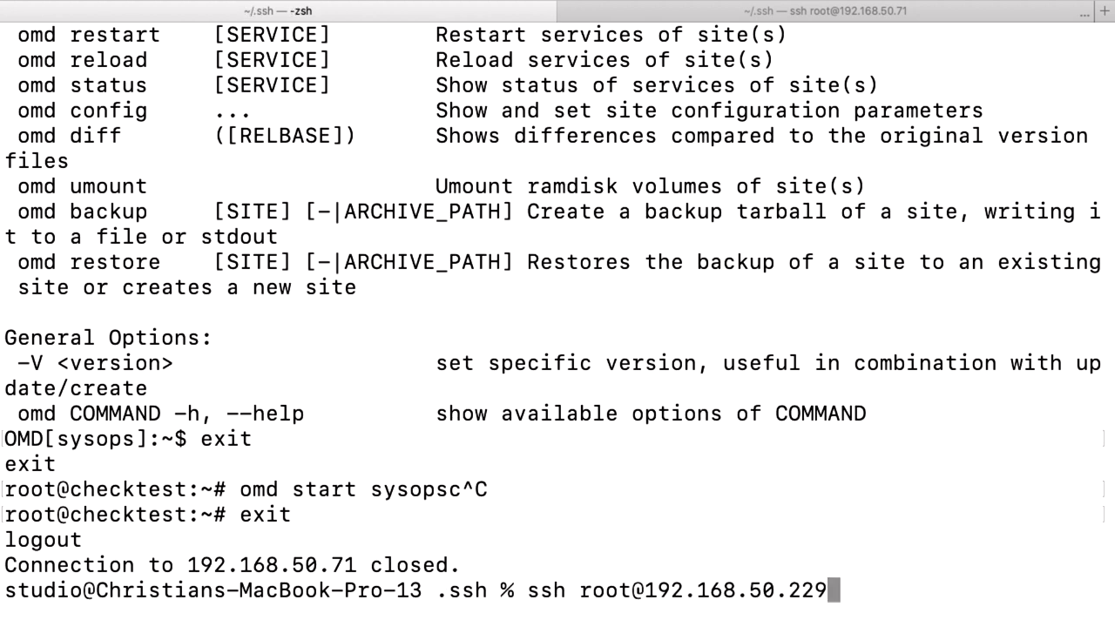
key(Return)
text(yes)
key(Return)
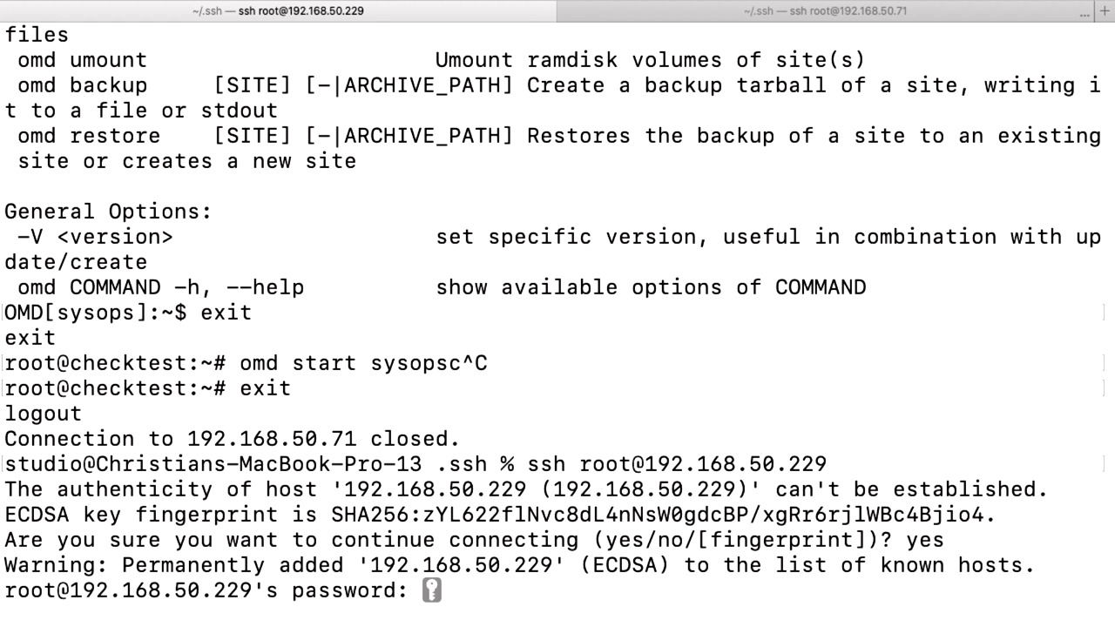
key(Return)
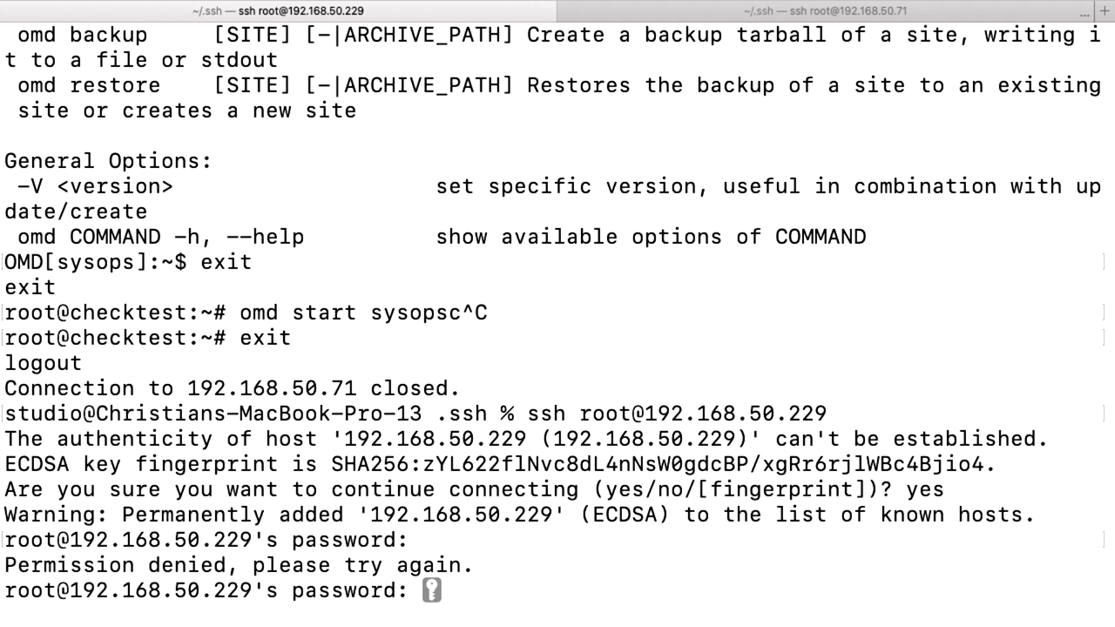
key(Return)
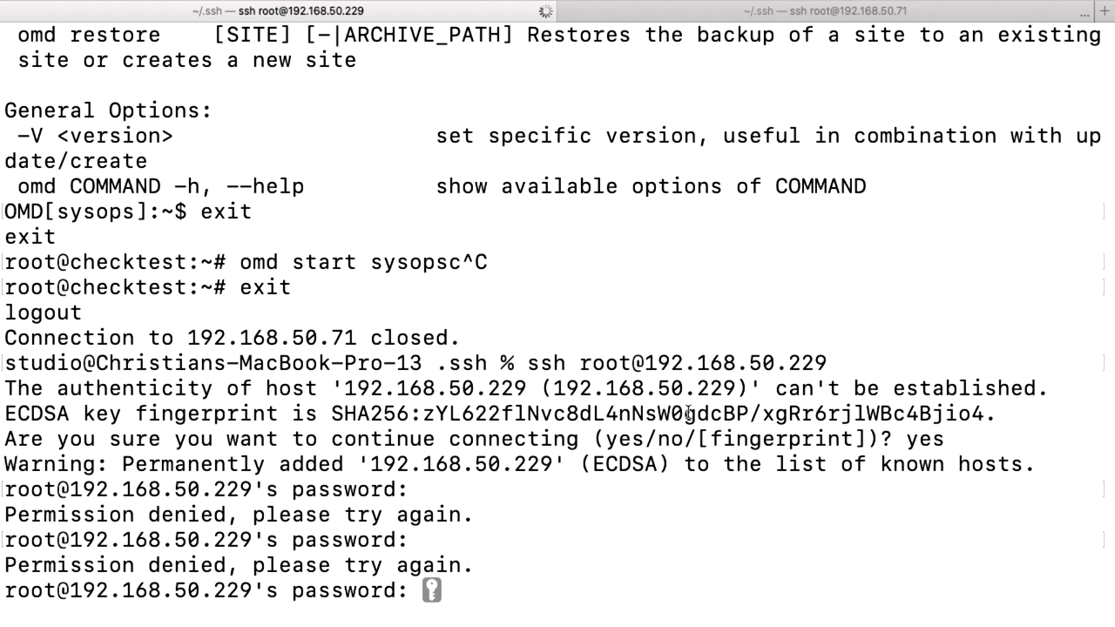
Switch back to the browser with the Checkmk services of host pve229.
key(super+Tab)
key(super+Tab)
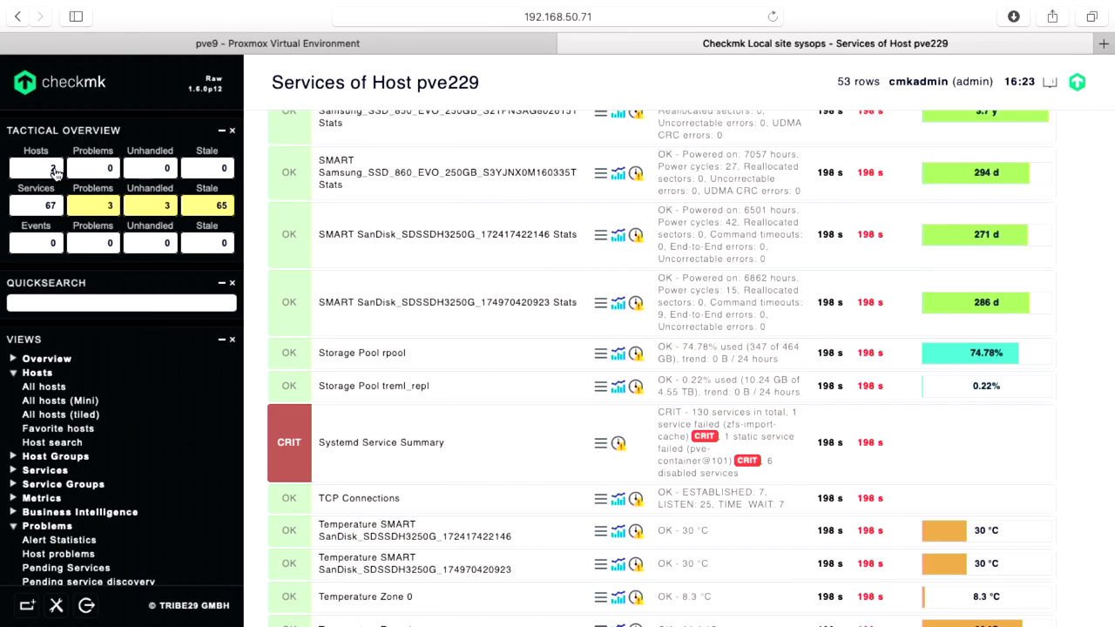
key(super+space)
key(super+v)
key(BackSpace)
key(super+a)
key(BackSpace)
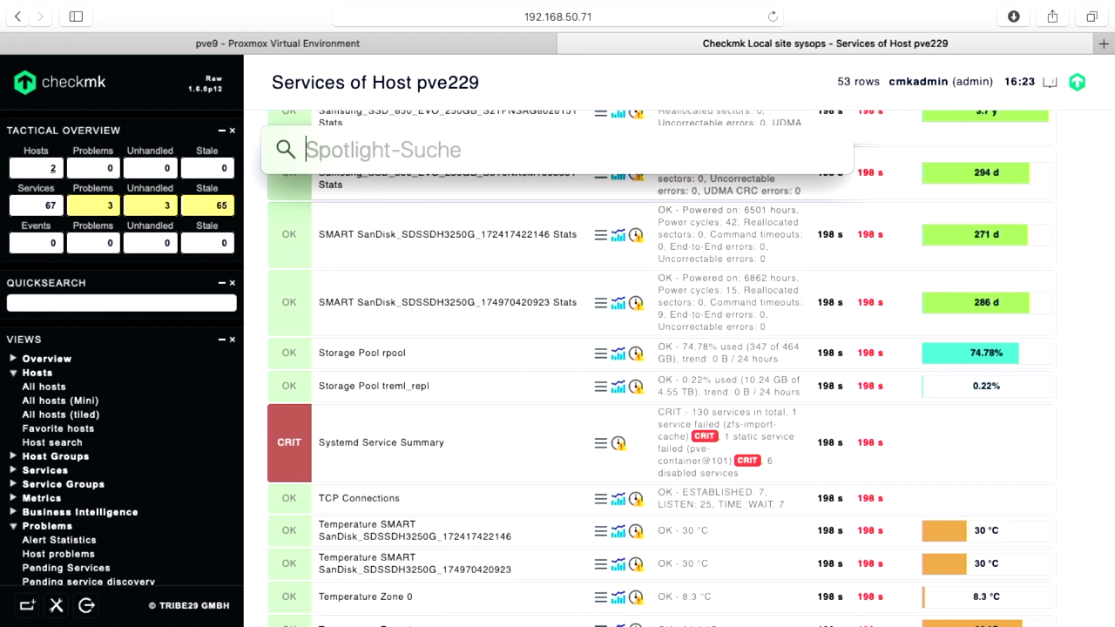
Open the shell of node pve9 in the Proxmox web interface.
click(174, 43)
click(67, 146)
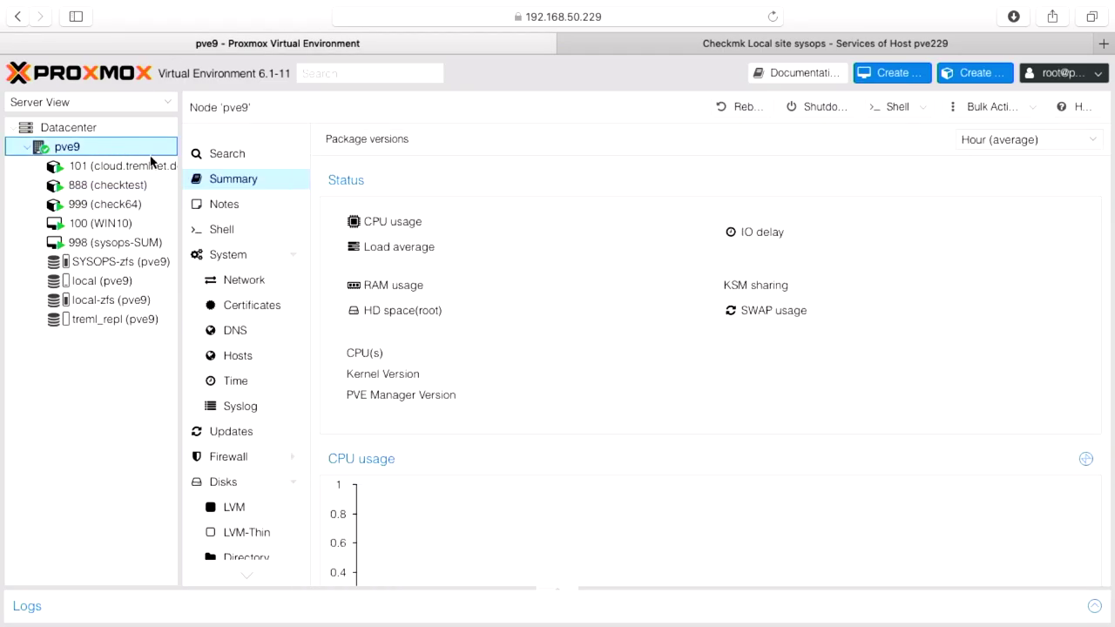
click(242, 231)
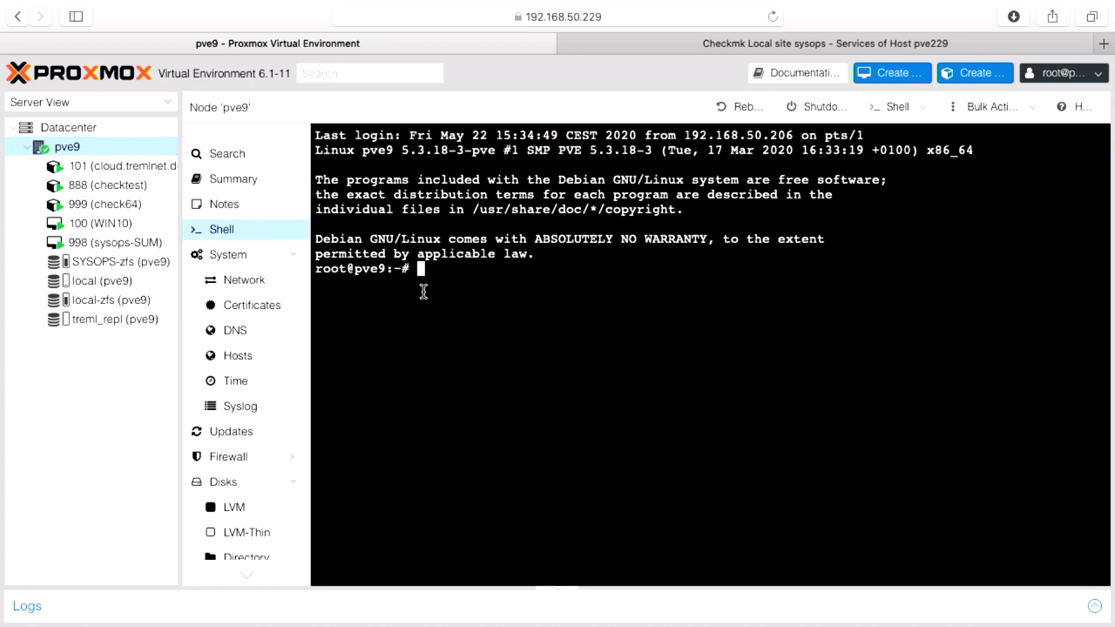
Start the failed service on pve9 with the command "service zfs-import-cache start".
text(service)
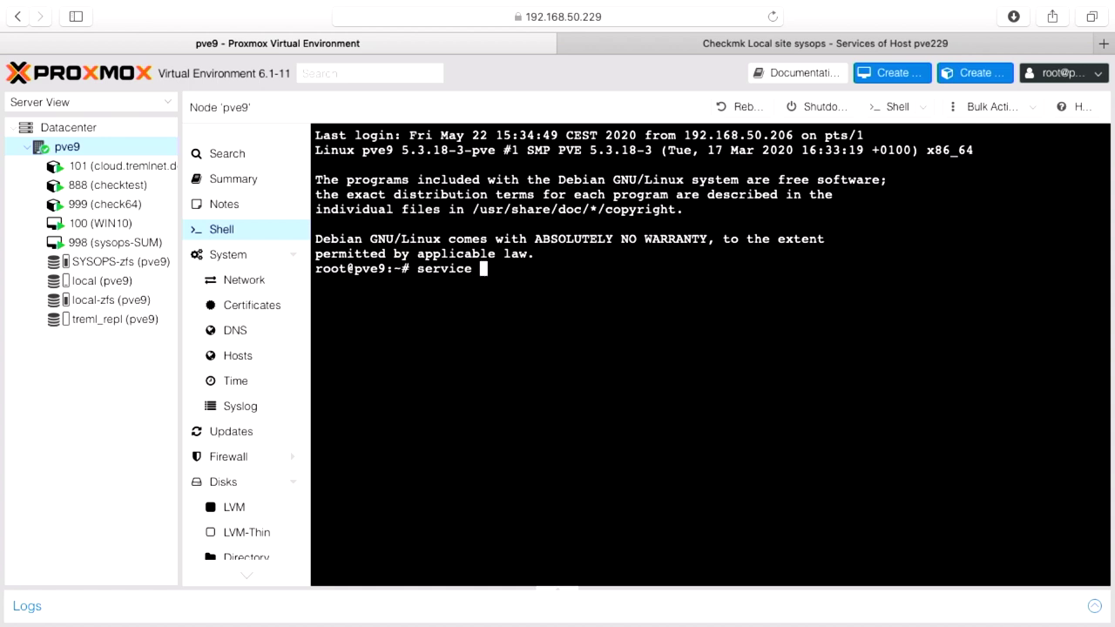
key(Tab)
key(Left)
key(Left)
key(Left)
key(Left)
key(Left)
key(Left)
key(Left)
key(Left)
key(Left)
key(Left)
key(Left)
key(Left)
key(Left)
key(Left)
key(Left)
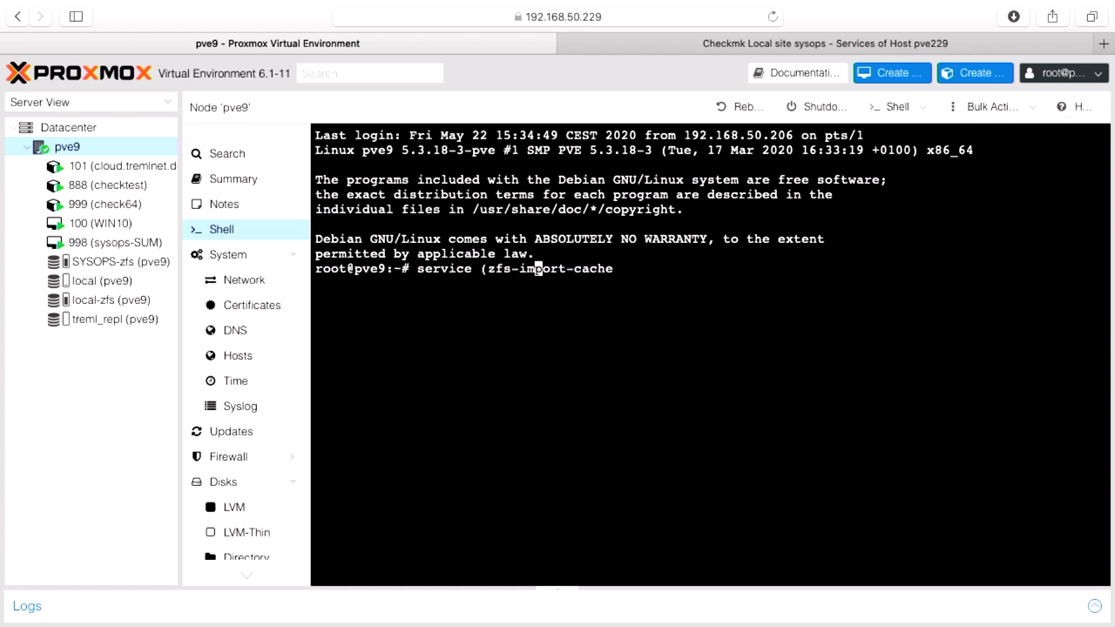
key(Left)
key(BackSpace)
key(Right)
key(Right)
key(Right)
key(Right)
key(Right)
key(Right)
key(Right)
key(Right)
key(Right)
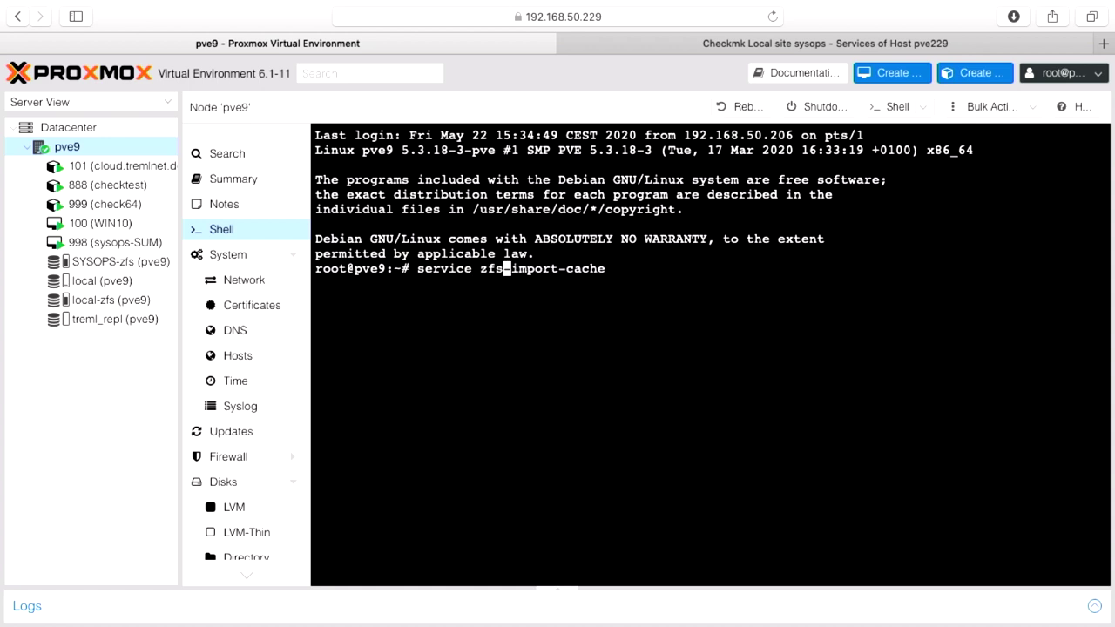
key(Right)
key(Right)
key(Right)
key(Right)
key(Right)
key(Right)
key(Right)
text(start)
key(Return)
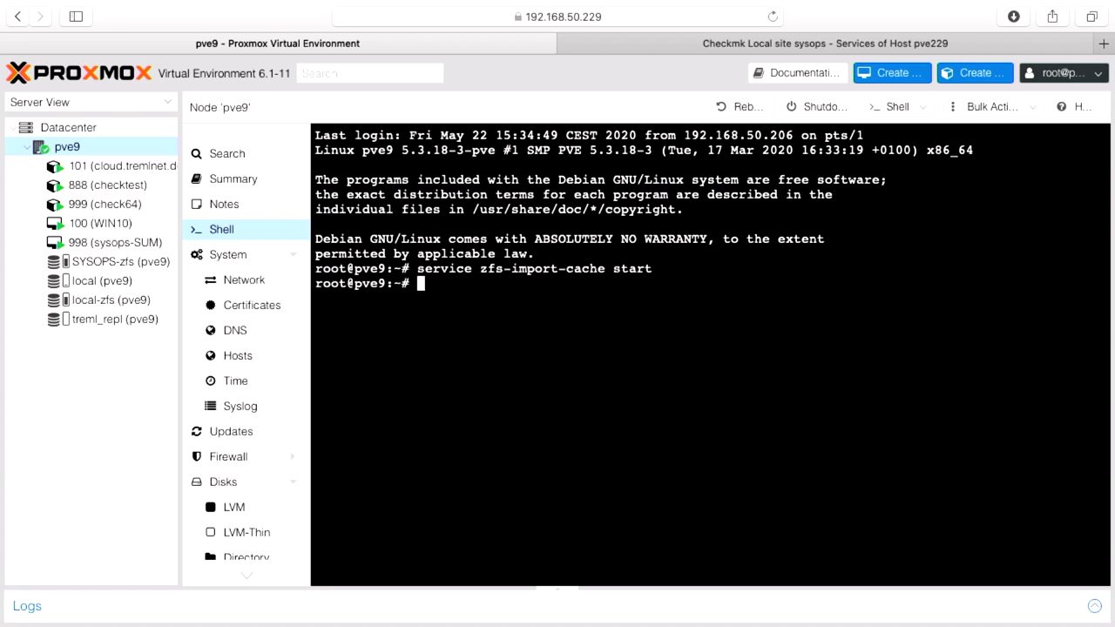
Return to Checkmk, reschedule the Check_MK check of host pve229 and examine its Systemd Service Summary.
click(633, 39)
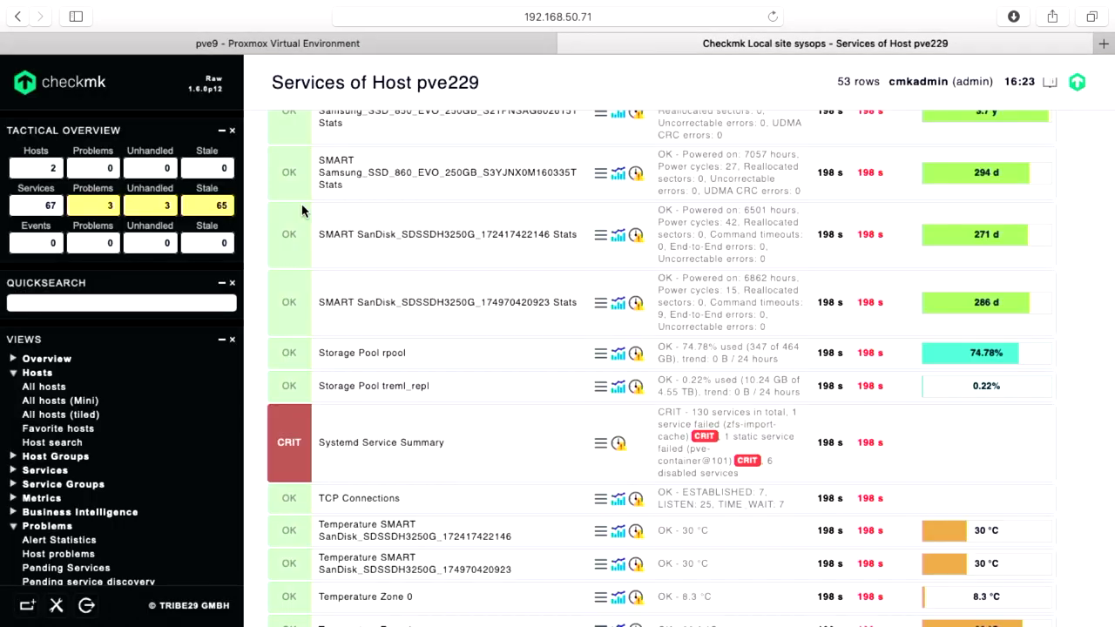
click(51, 168)
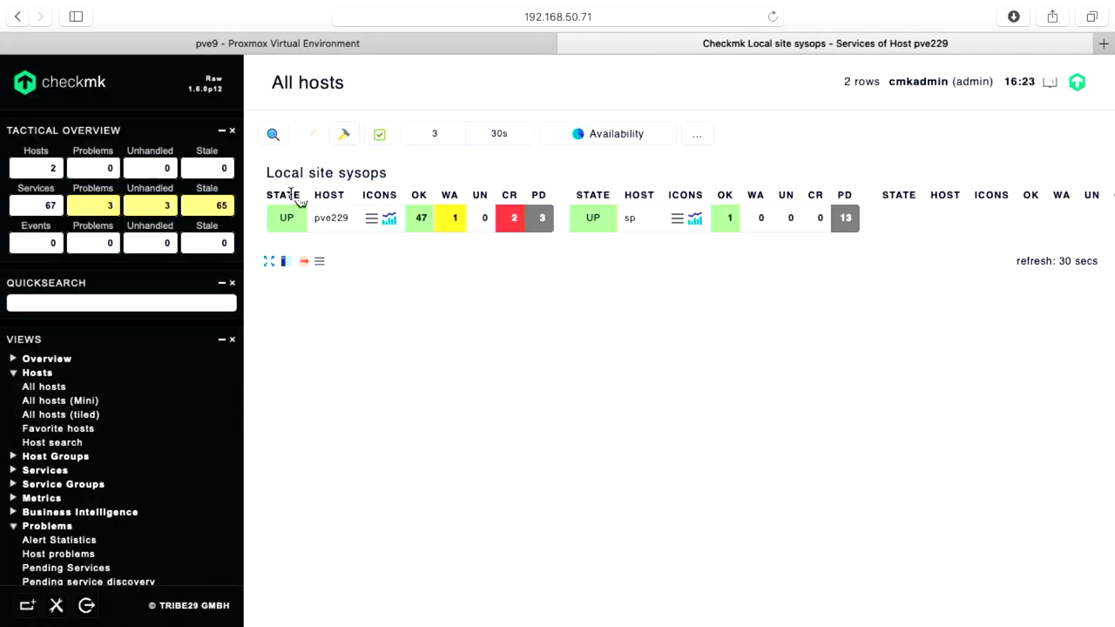
click(343, 221)
click(600, 224)
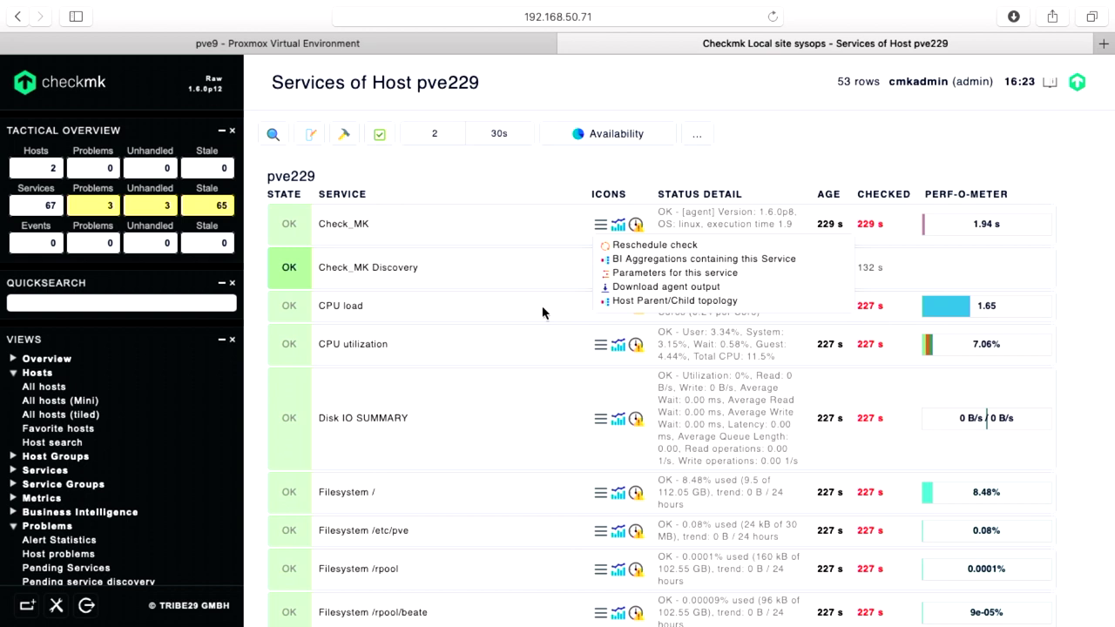
scroll(542, 313, down, 15)
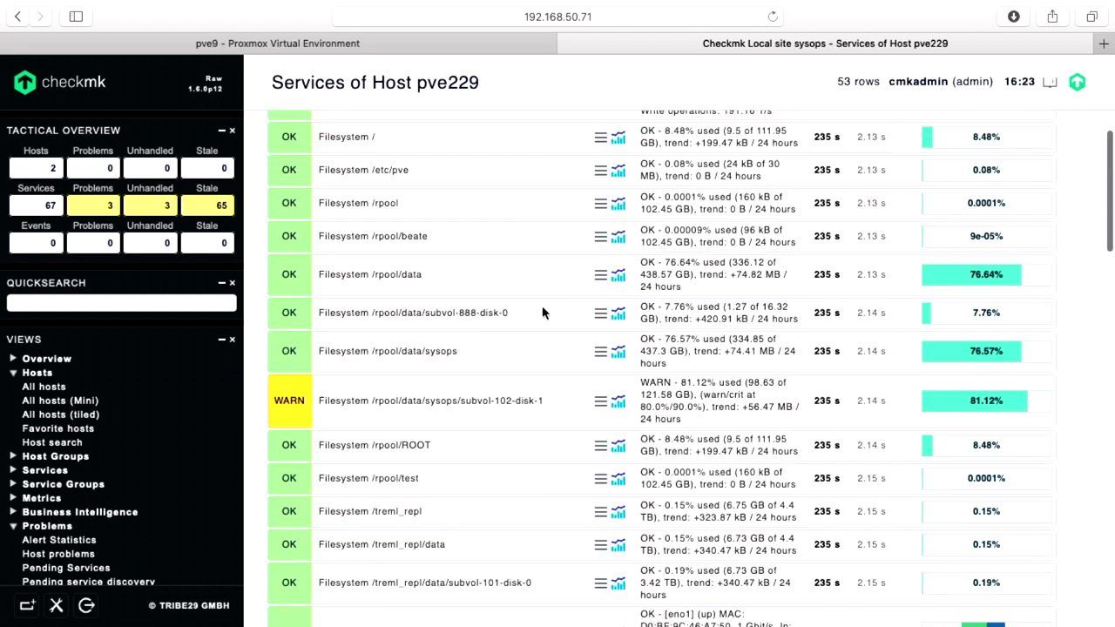
scroll(541, 312, down, 15)
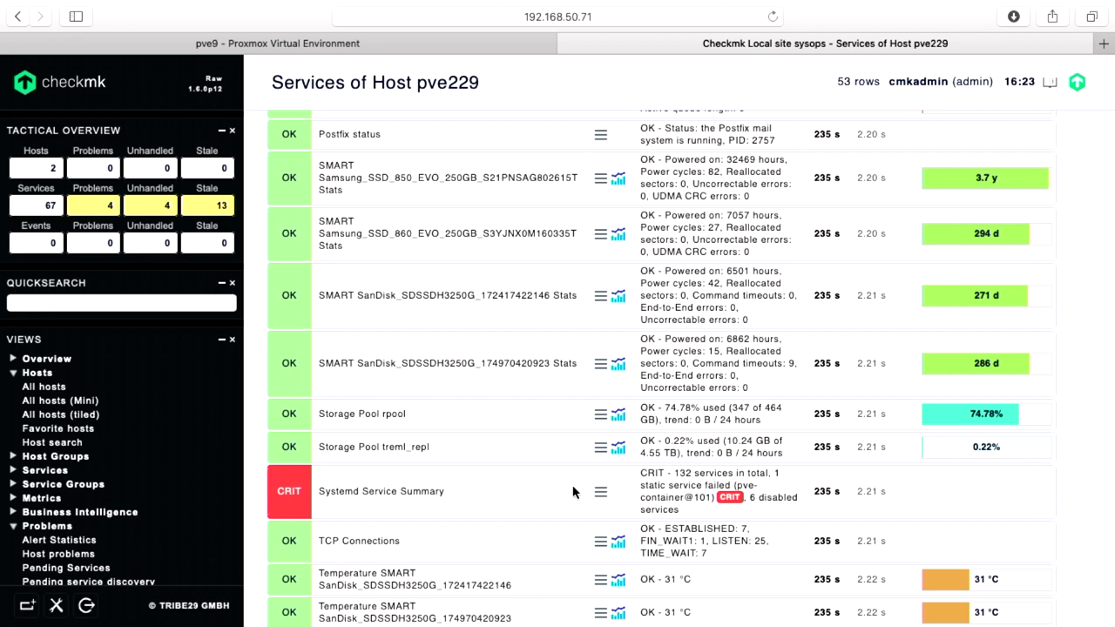
Stop the mail service in pve9's Proxmox shell with the command "service postfix stop".
key(ctrl+Left)
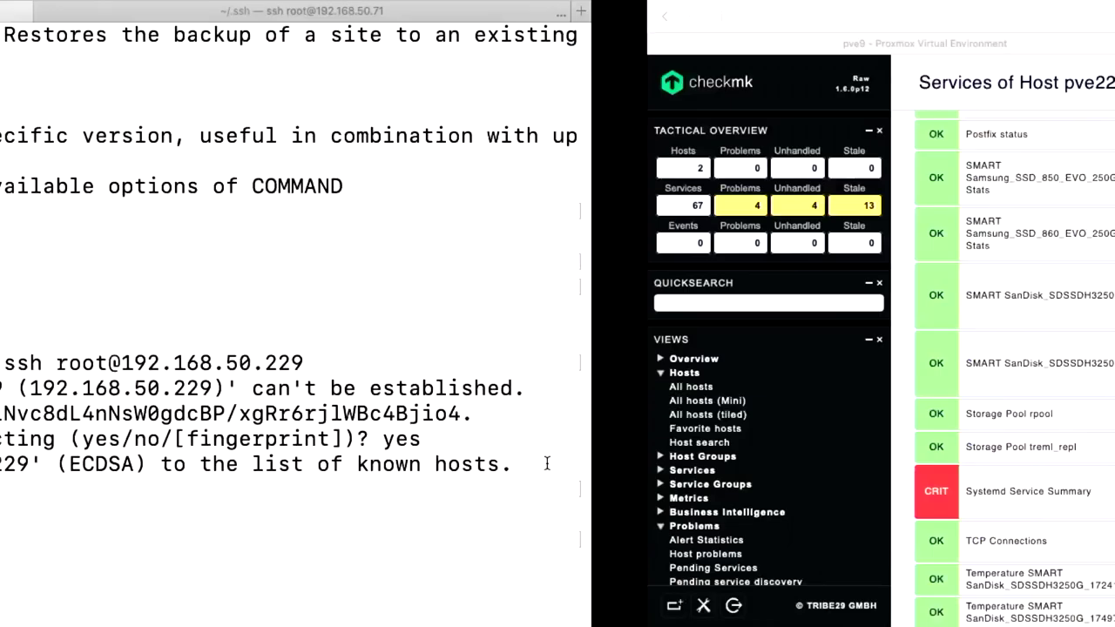
key(ctrl+Right)
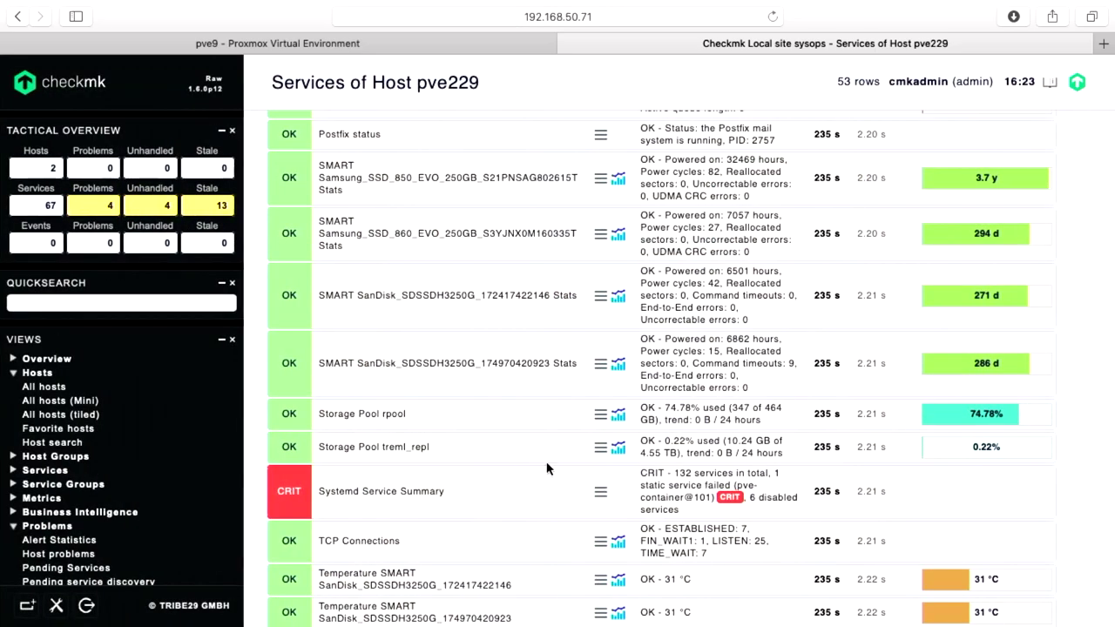
click(501, 51)
text(service postfix stop)
key(Return)
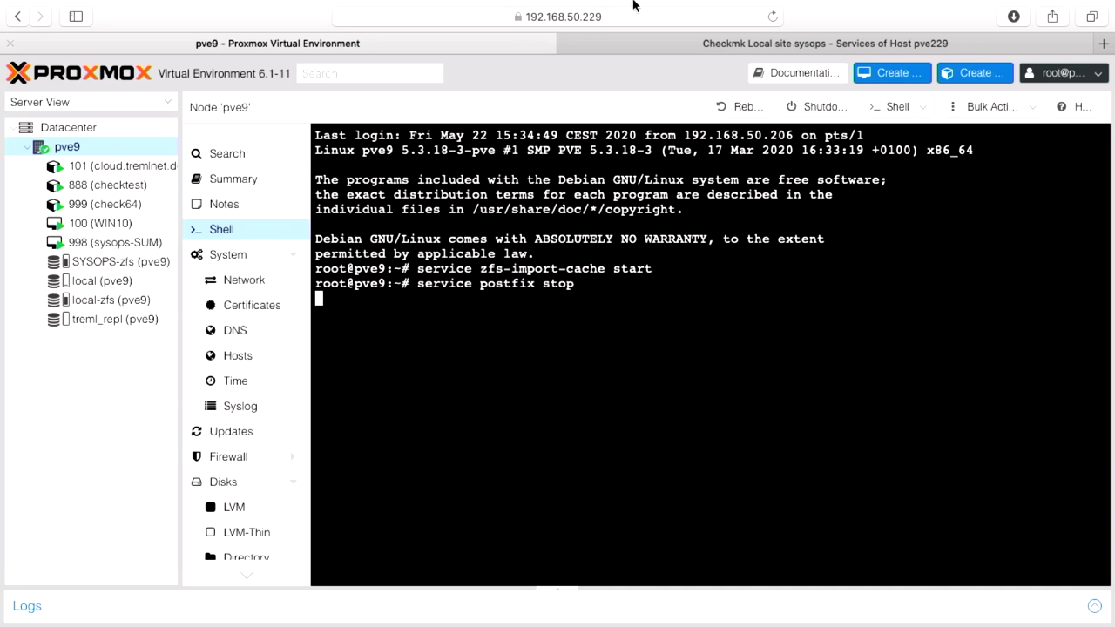
Reschedule pve229's Check_MK check in Checkmk and examine the Postfix status and Systemd Service Summary services.
click(648, 54)
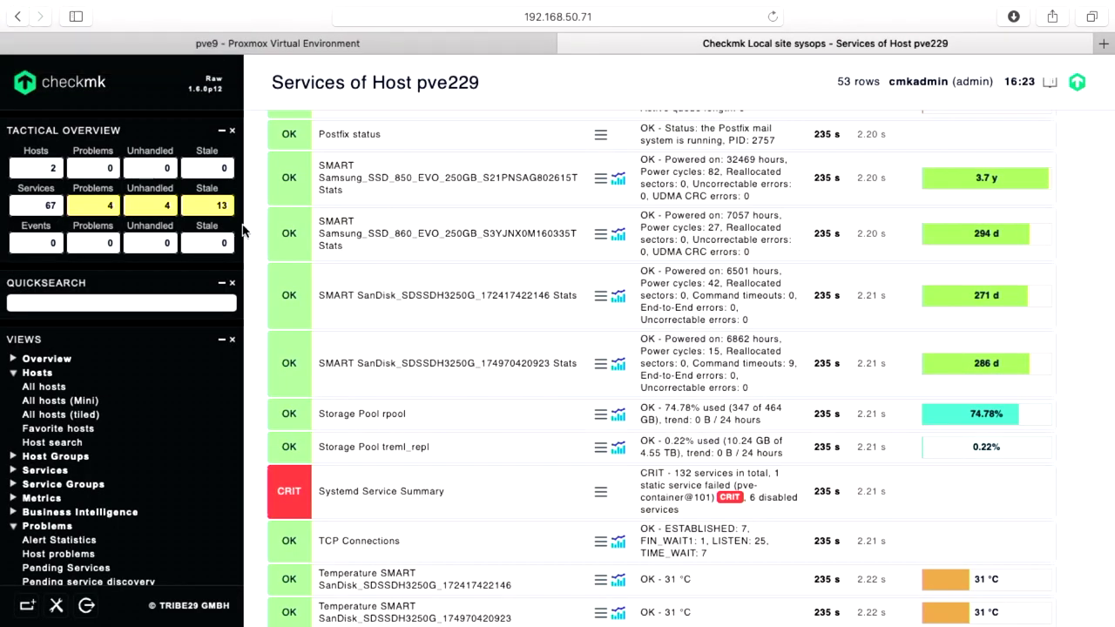
click(54, 170)
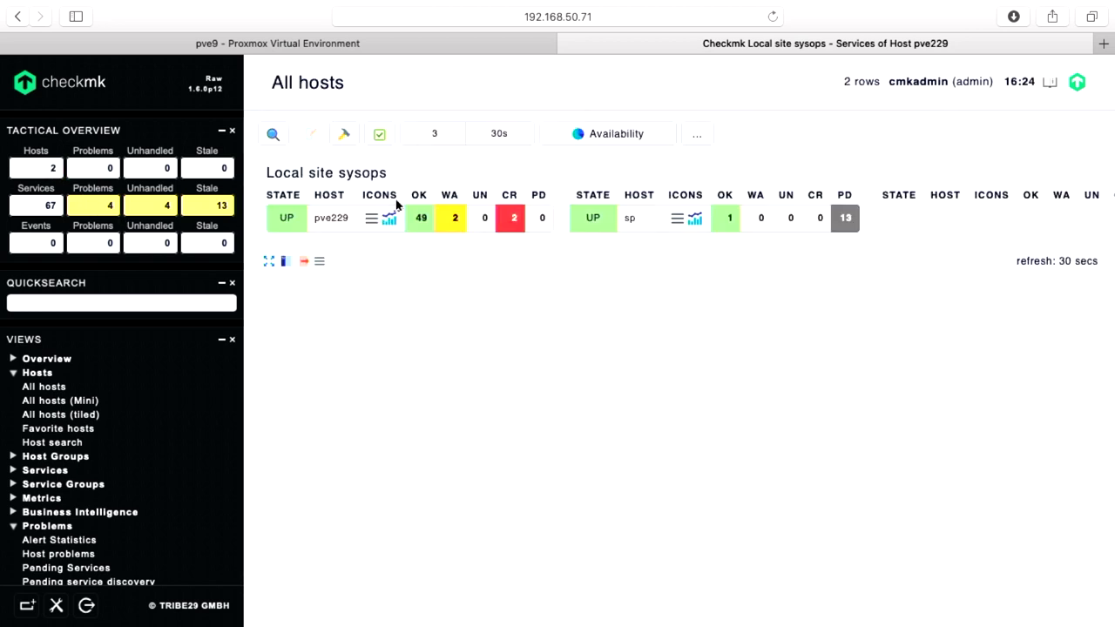
key(super+bracketleft)
click(600, 220)
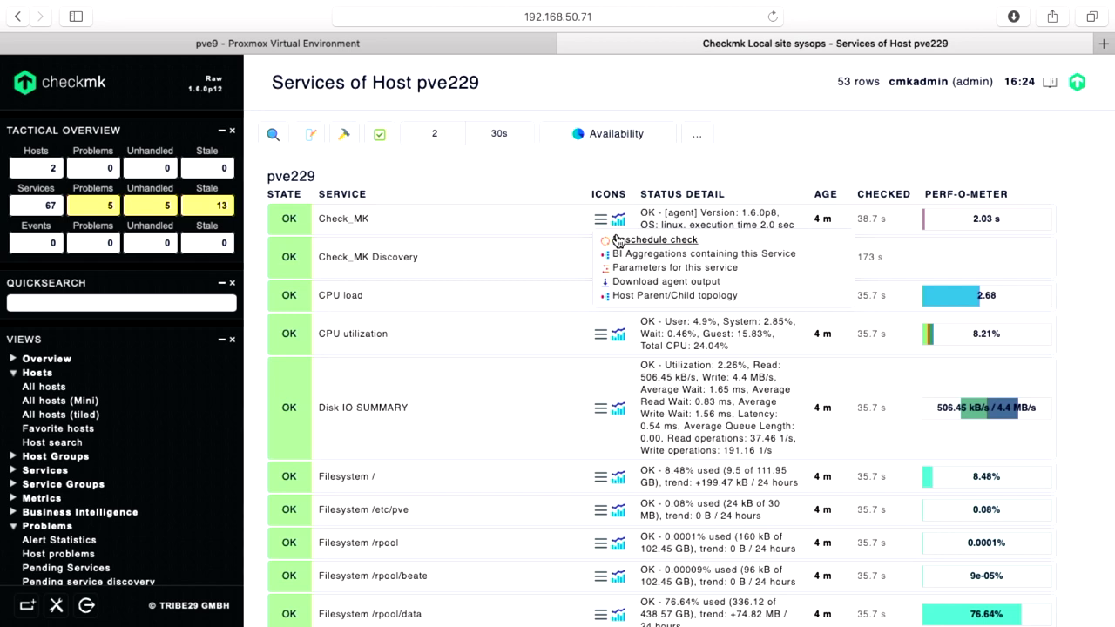
click(616, 240)
scroll(616, 241, down, 10)
scroll(616, 241, down, 10)
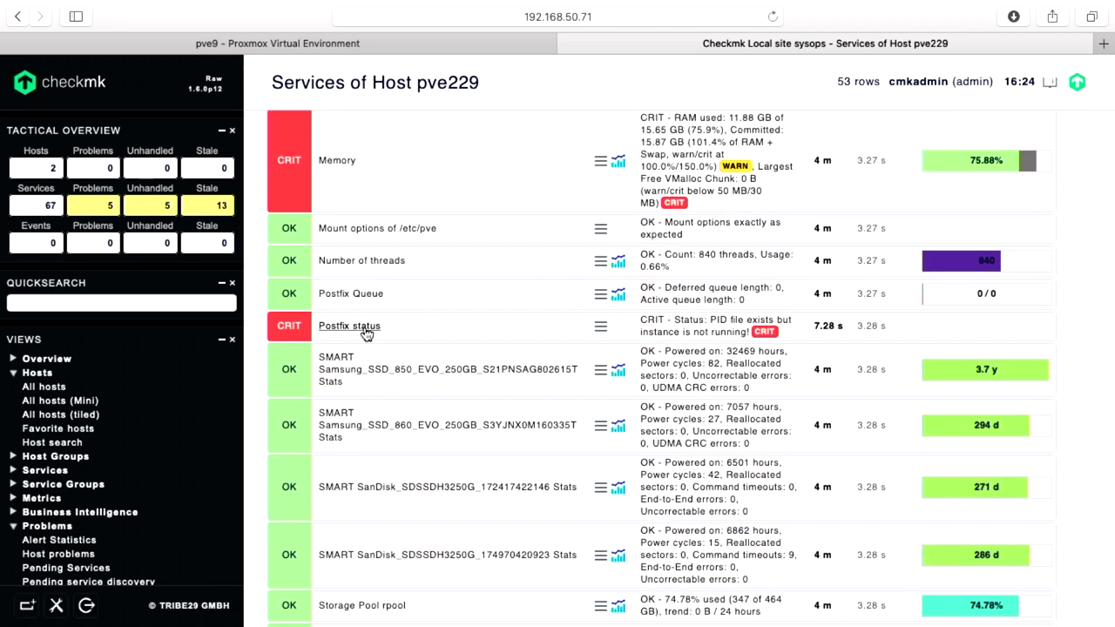
scroll(396, 348, down, 5)
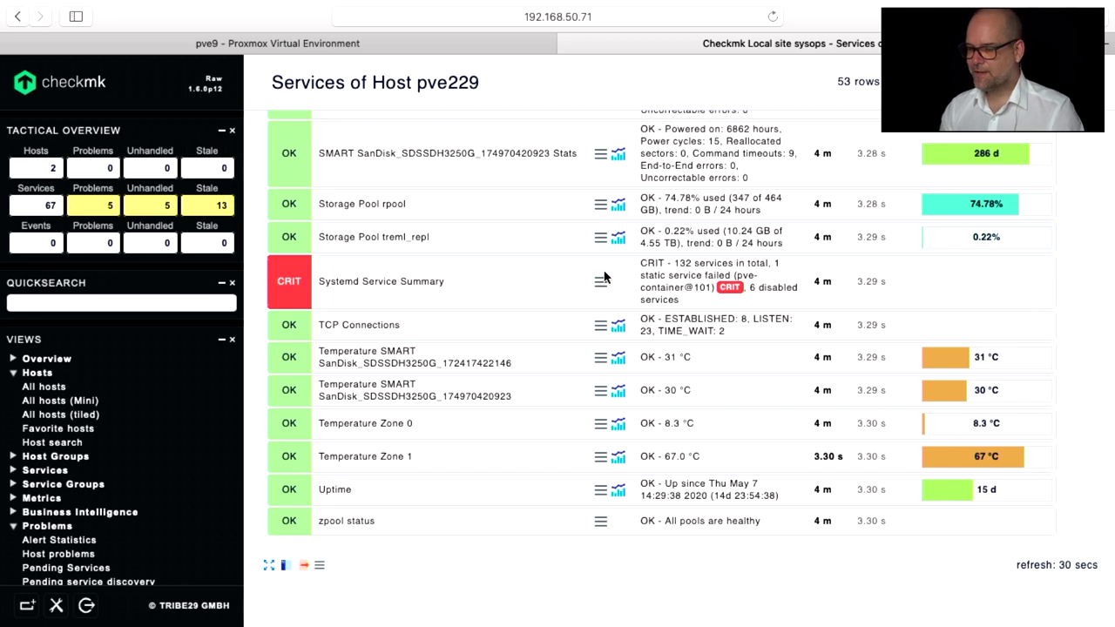
Restart the mail service in pve9's Proxmox shell with the command "service postfix start".
key(ctrl+shift+Tab)
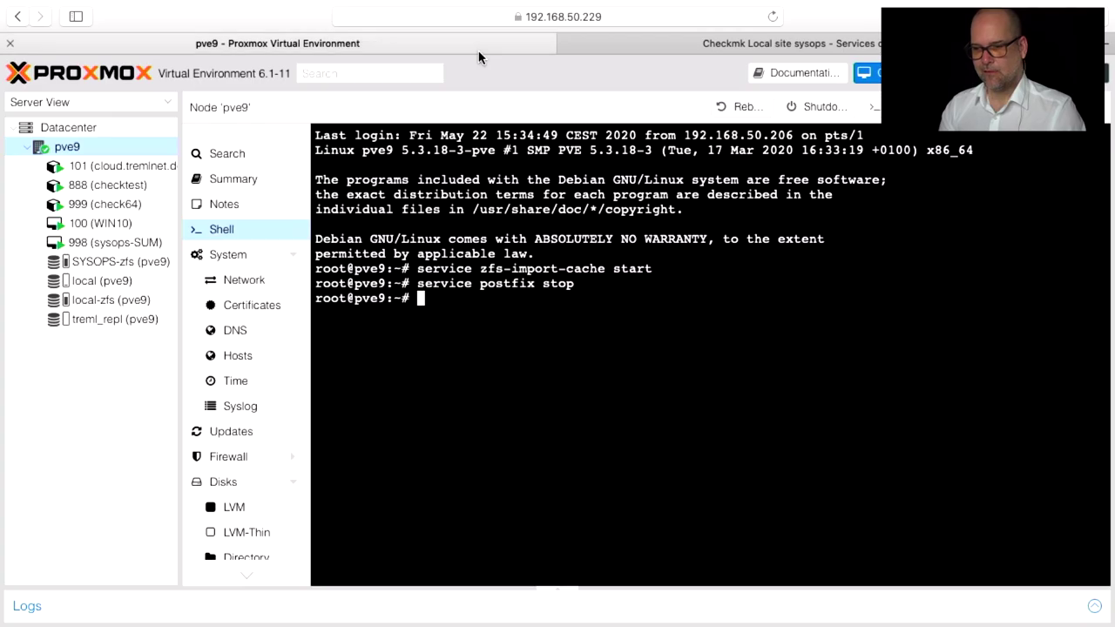
key(Up)
key(BackSpace)
key(BackSpace)
text(art)
key(Return)
Return to Checkmk and reschedule the Check_MK check of host pve229.
click(609, 43)
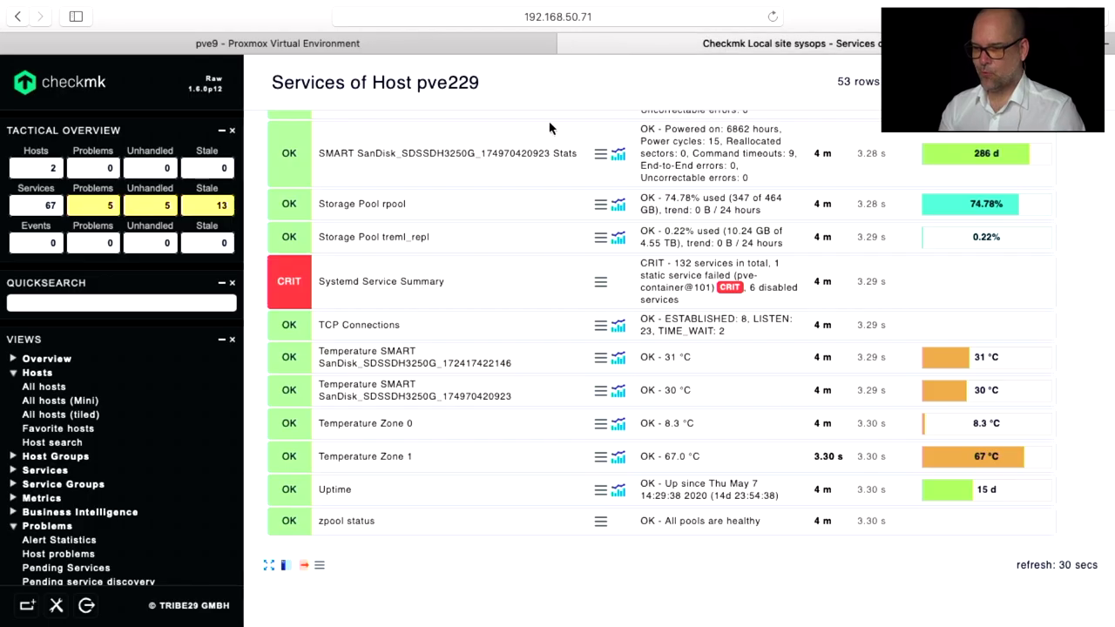
scroll(597, 162, up, 10)
scroll(613, 174, up, 4)
click(600, 219)
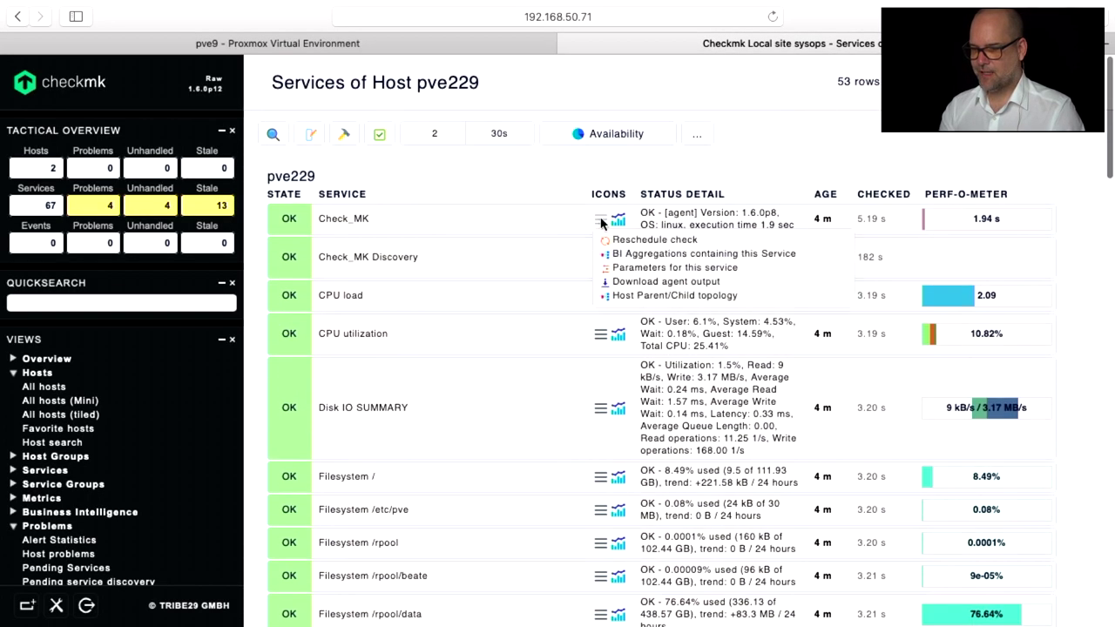
click(662, 244)
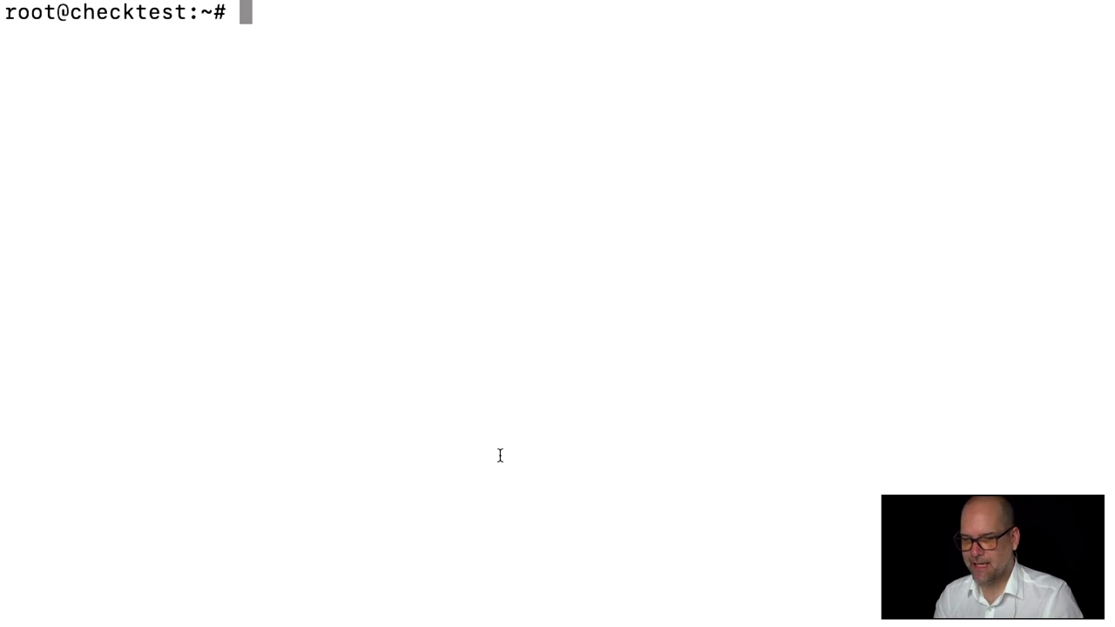
Query pve229's Checkmk agent output from the checktest terminal with "telnet 192.168.50.229 6556".
text(telnet 192.168.50.229 6556)
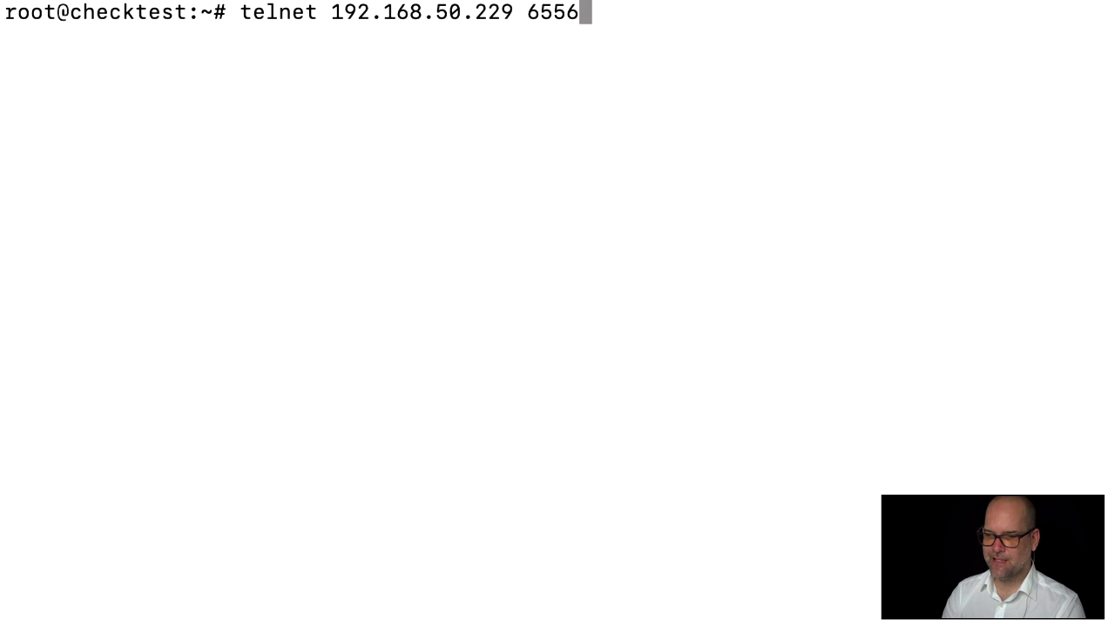
key(Return)
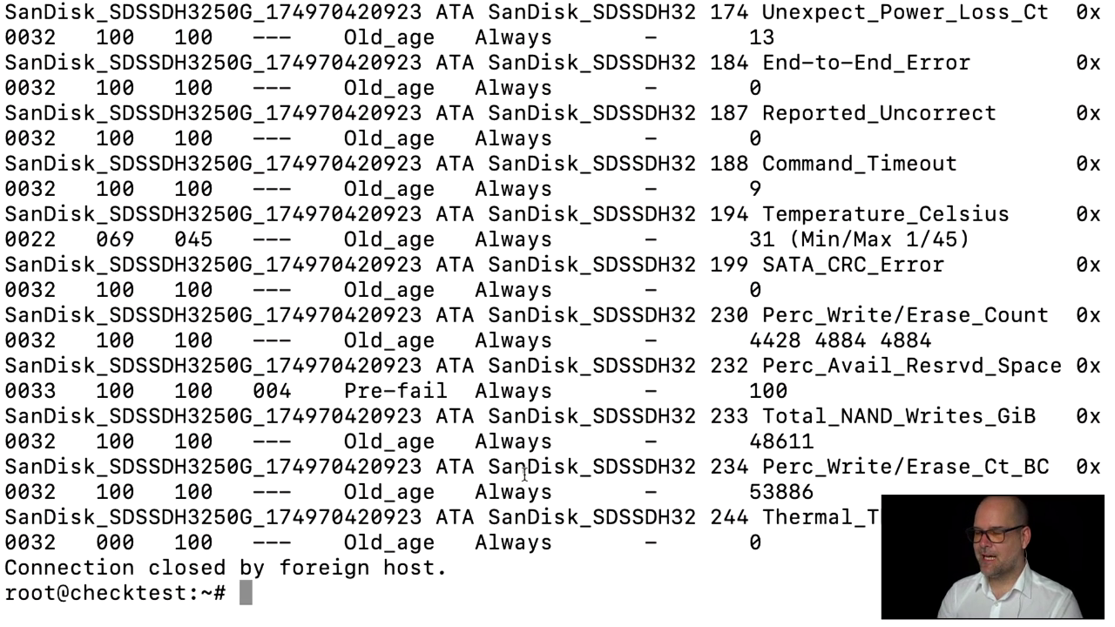
drag(786, 537, 344, 298)
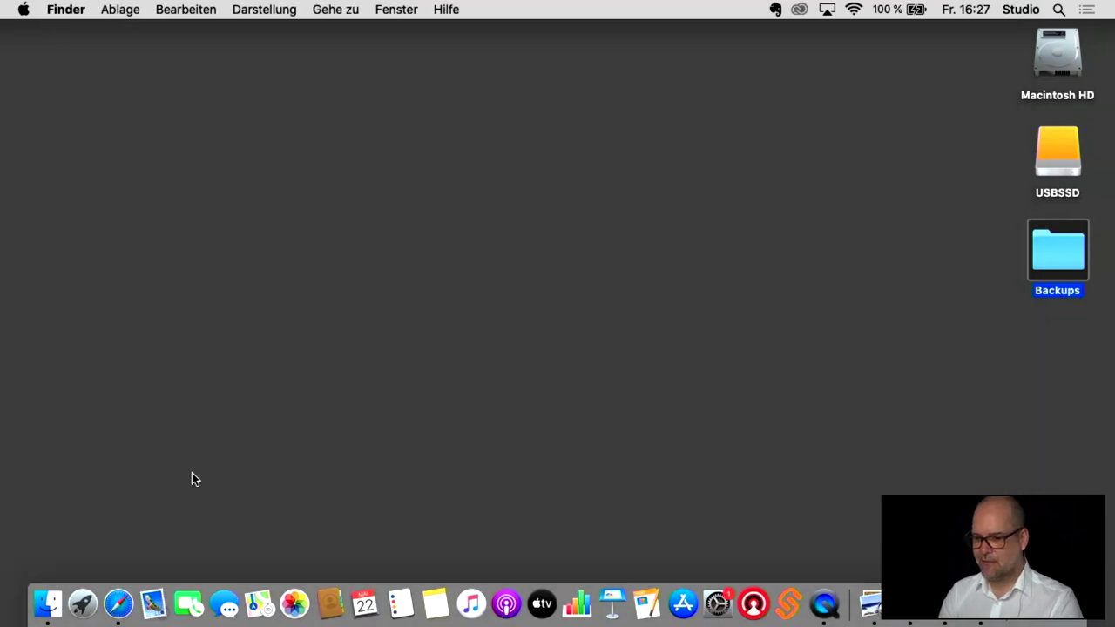
Switch to pve9's Proxmox shell in Safari, search the file system with "find / -name smart" and abort the running search.
click(118, 604)
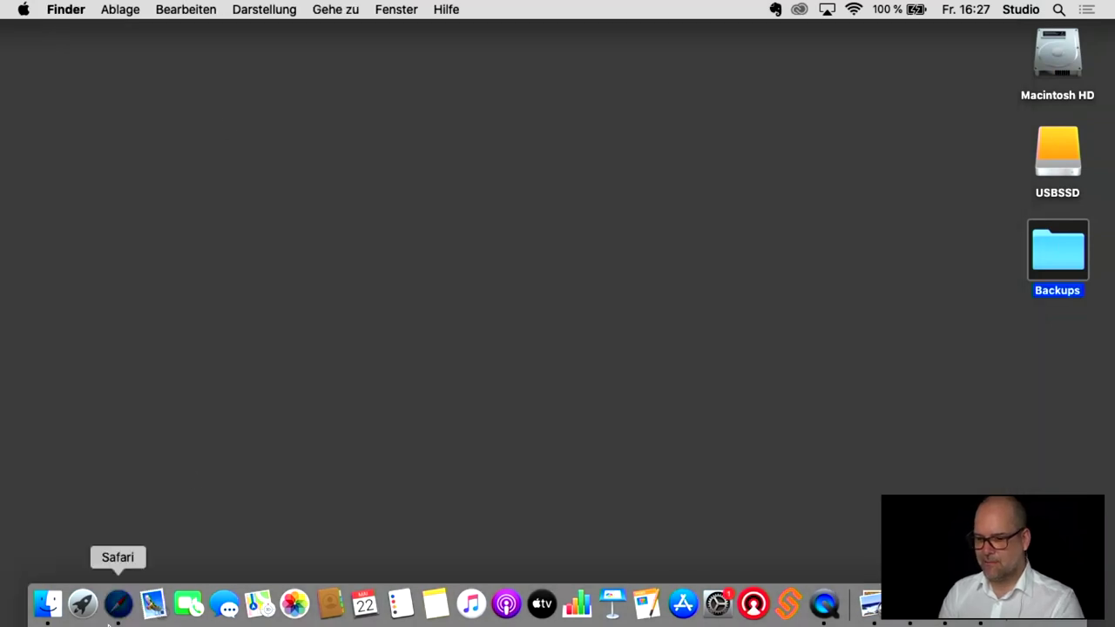
click(316, 63)
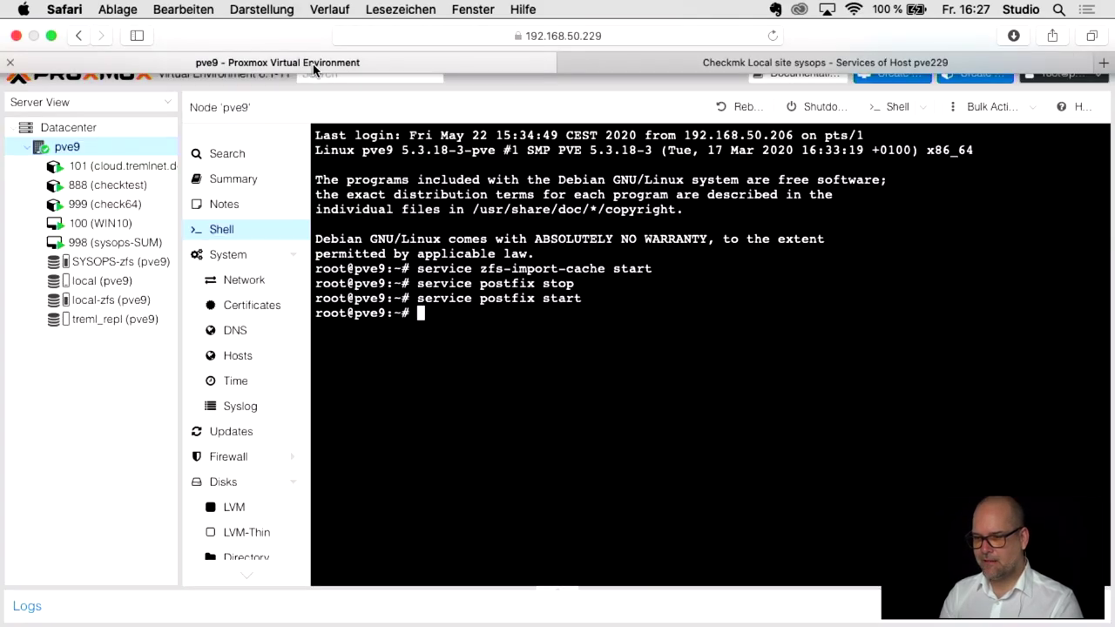
text(cd)
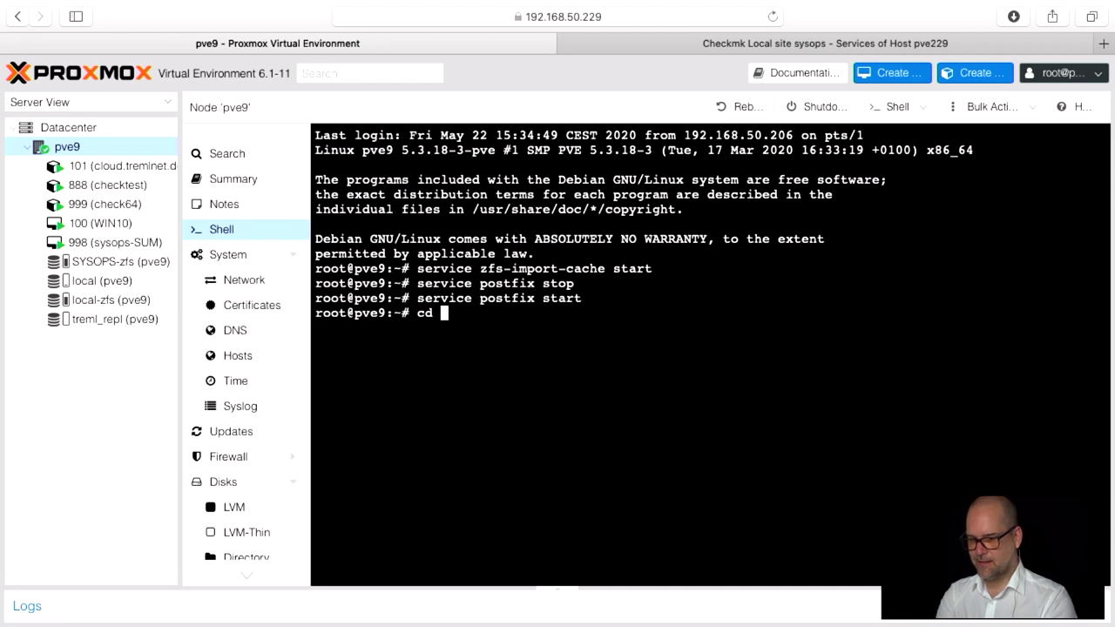
key(BackSpace)
key(BackSpace)
key(BackSpace)
text(find / n)
key(BackSpace)
text(-name smart)
key(Return)
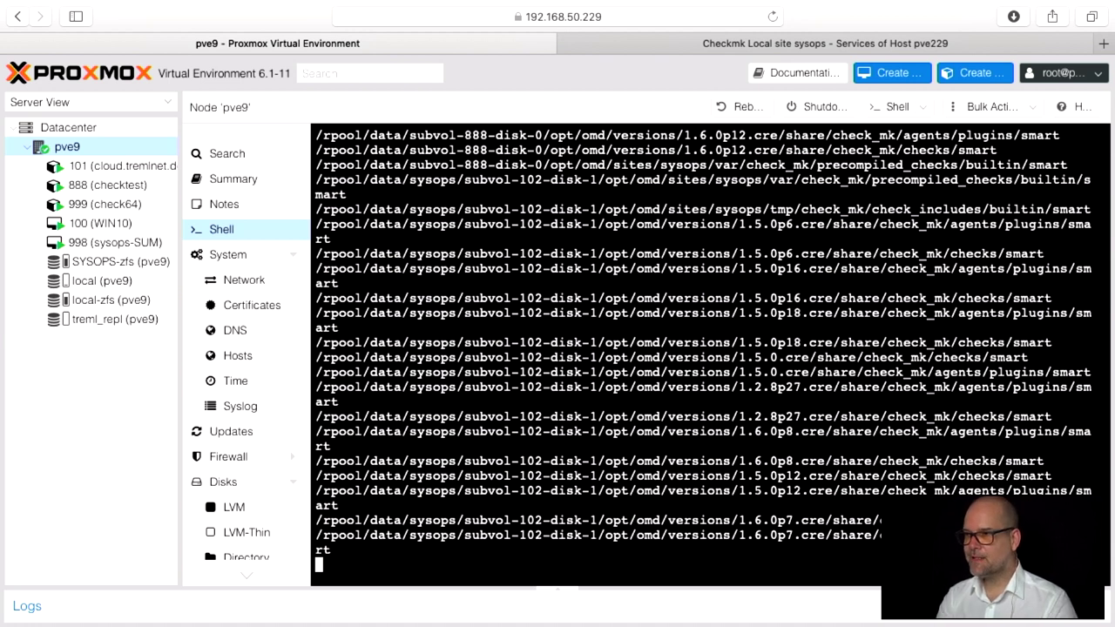
key(ctrl+Left)
key(ctrl+Right)
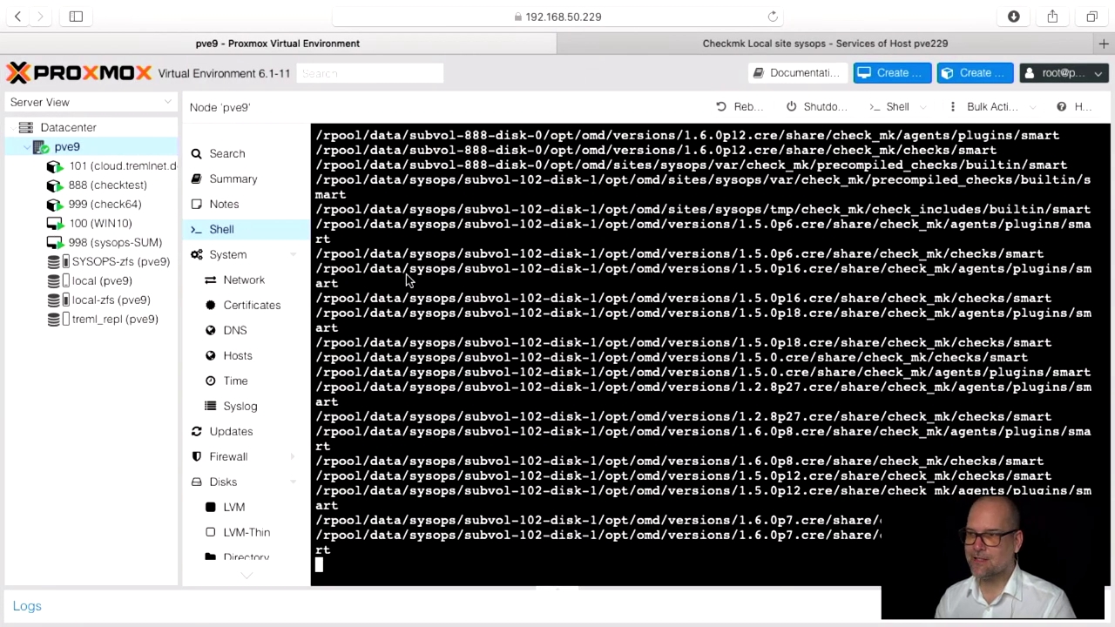
key(ctrl+c)
Clear the shell in /usr/lib/check_mk_agent, list that directory and change into its plugins subdirectory.
key(ctrl+l)
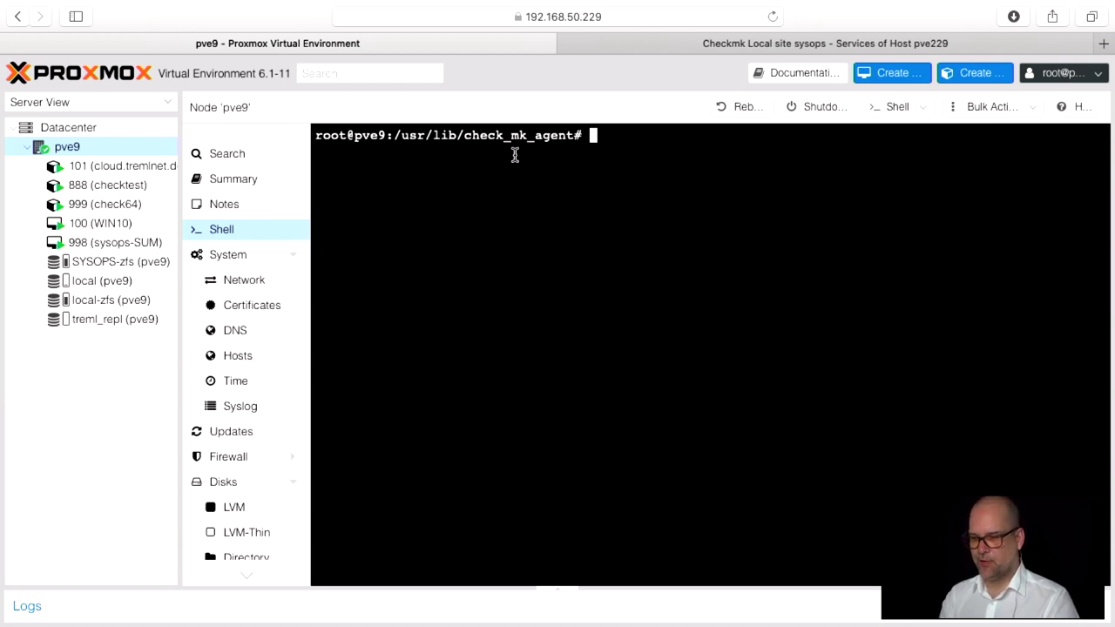
text(ls)
key(Return)
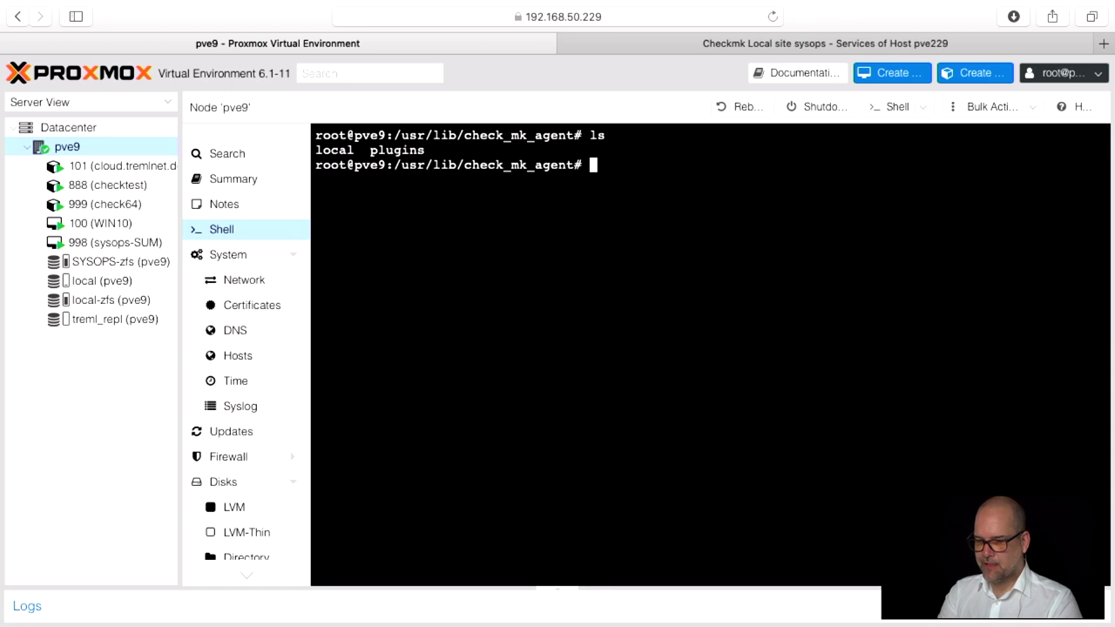
text(cd )
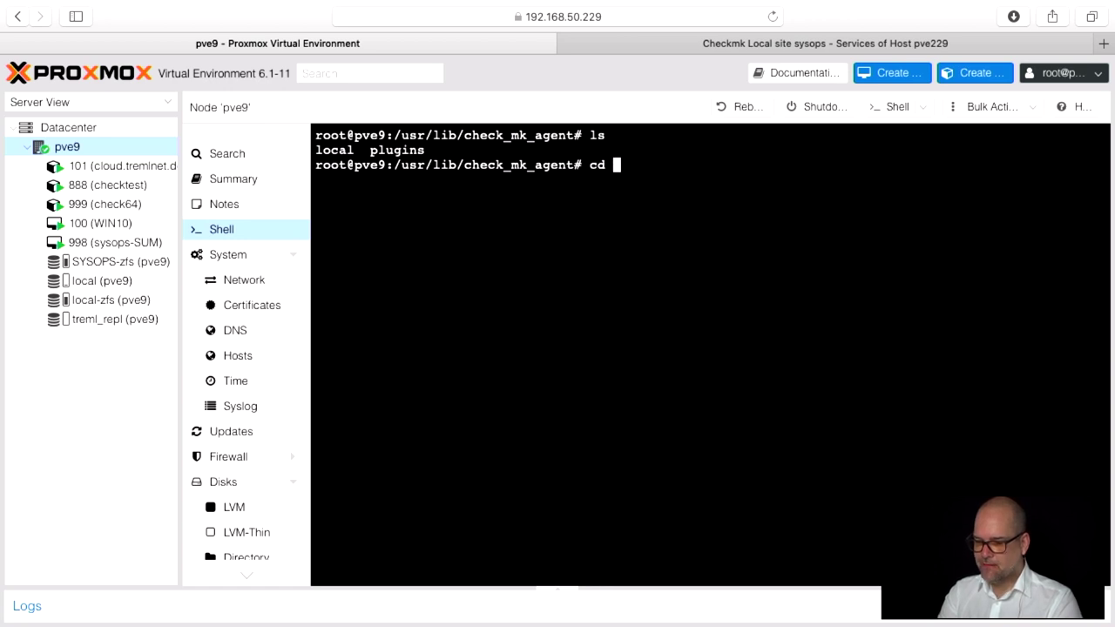
text(plu)
key(Tab)
key(Return)
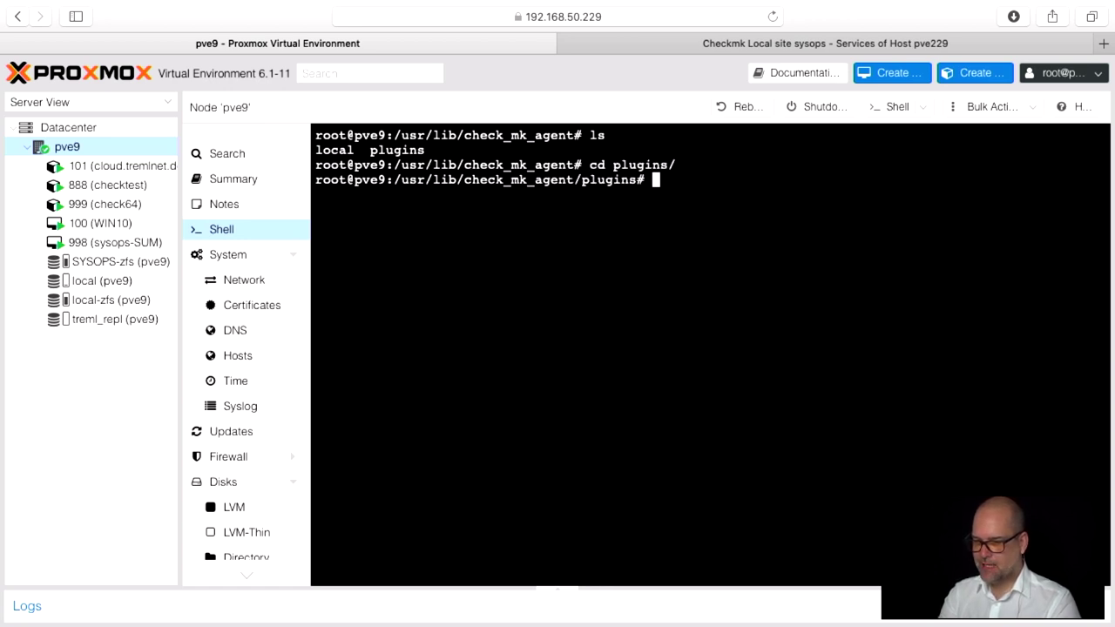
List the plugins directory and run the SMART plugin with "./smart".
text(ls)
key(Return)
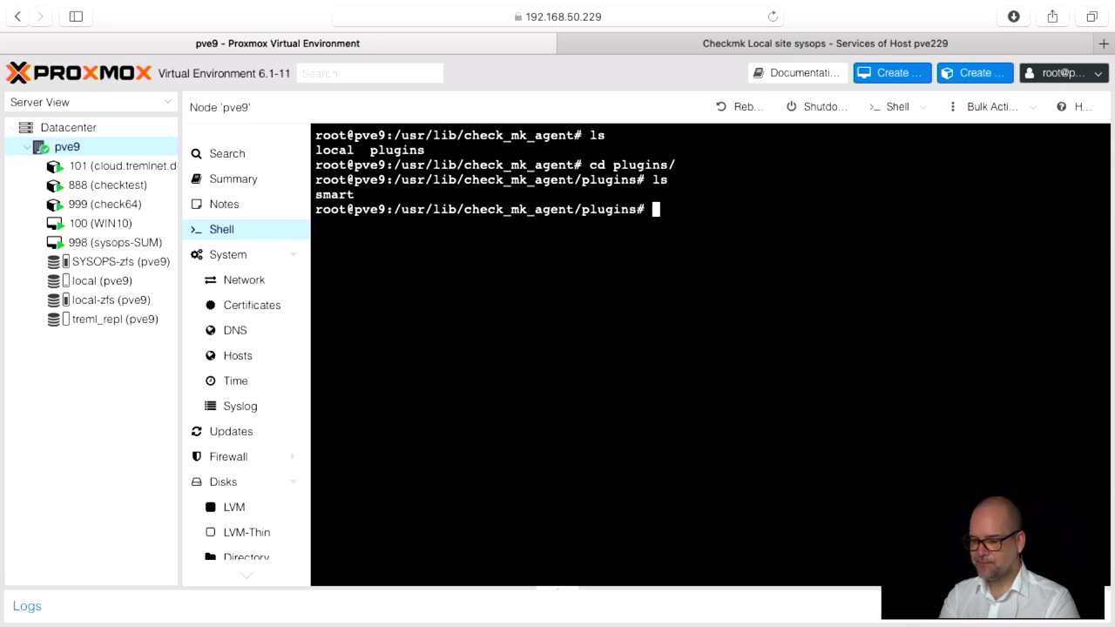
text(./smart)
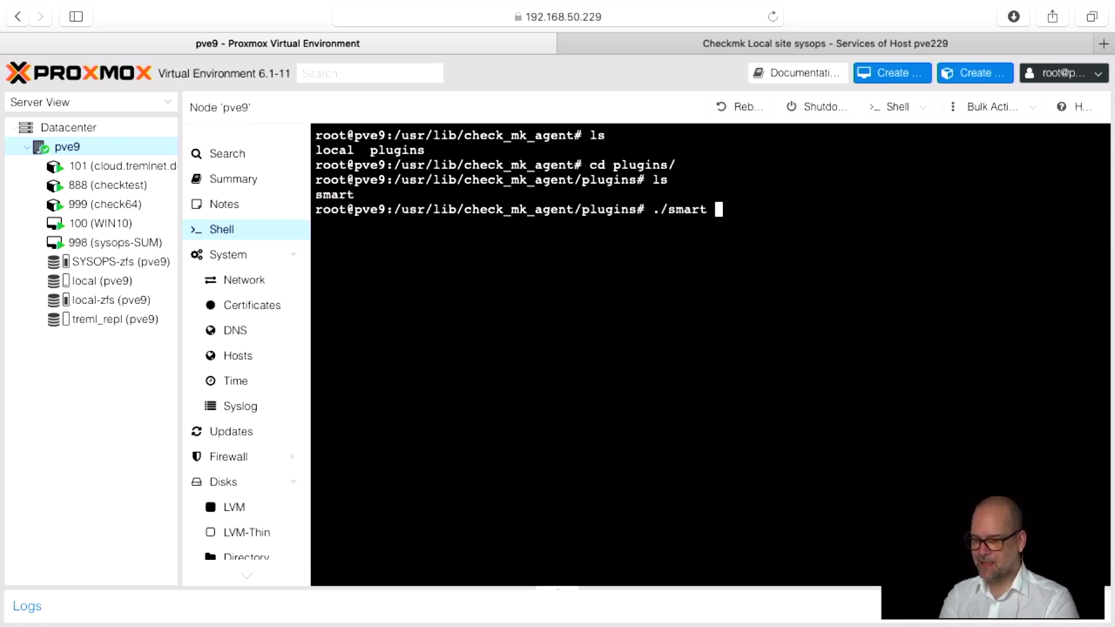
key(Return)
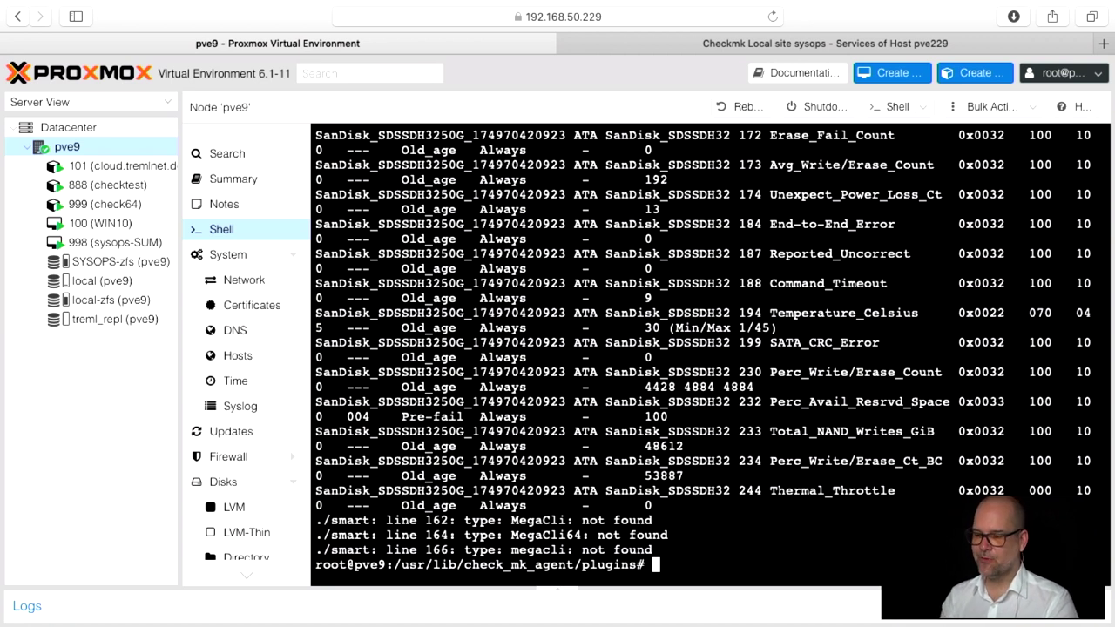
Leave the plugins directory with "cd ..", change to root's home directory with "cd" and list its files.
text(cd ..)
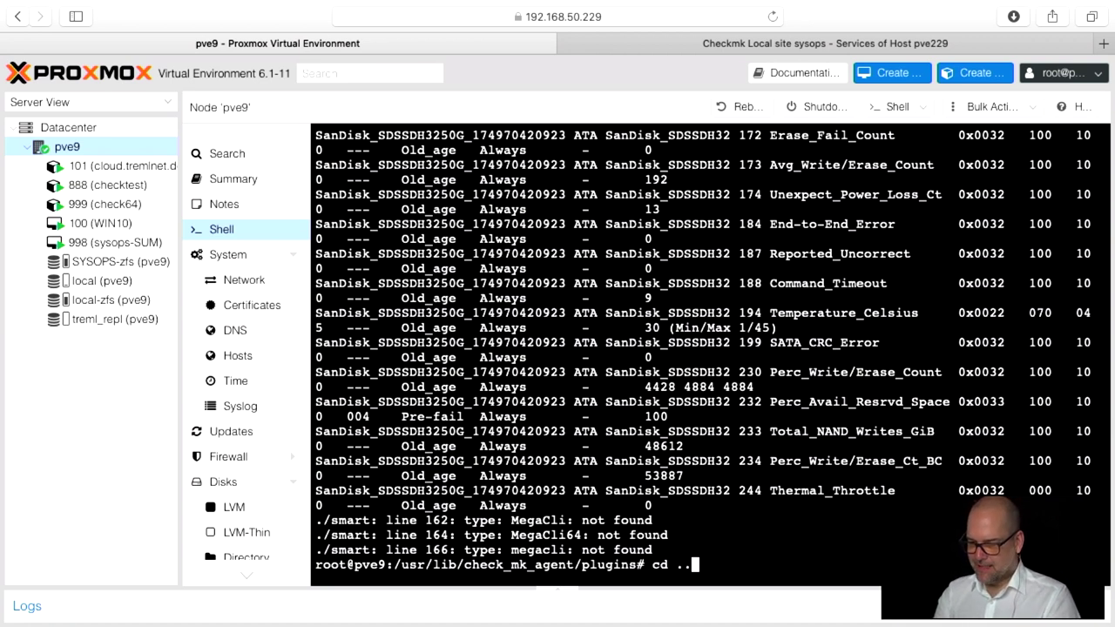
key(Return)
text(cd)
key(Return)
text(ls)
key(Return)
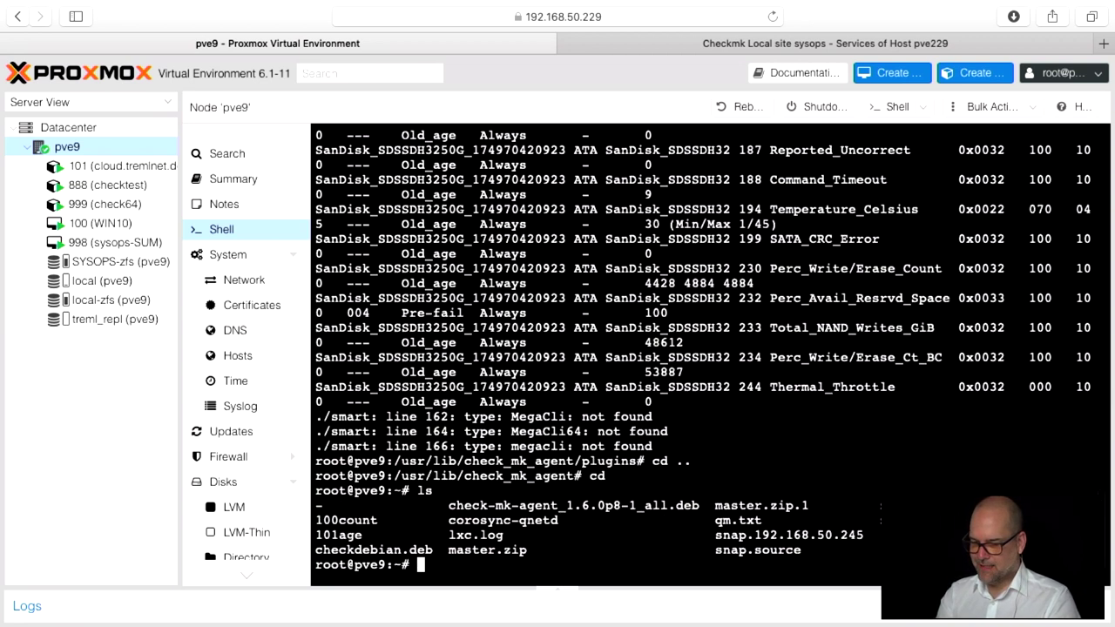
double_click(398, 553)
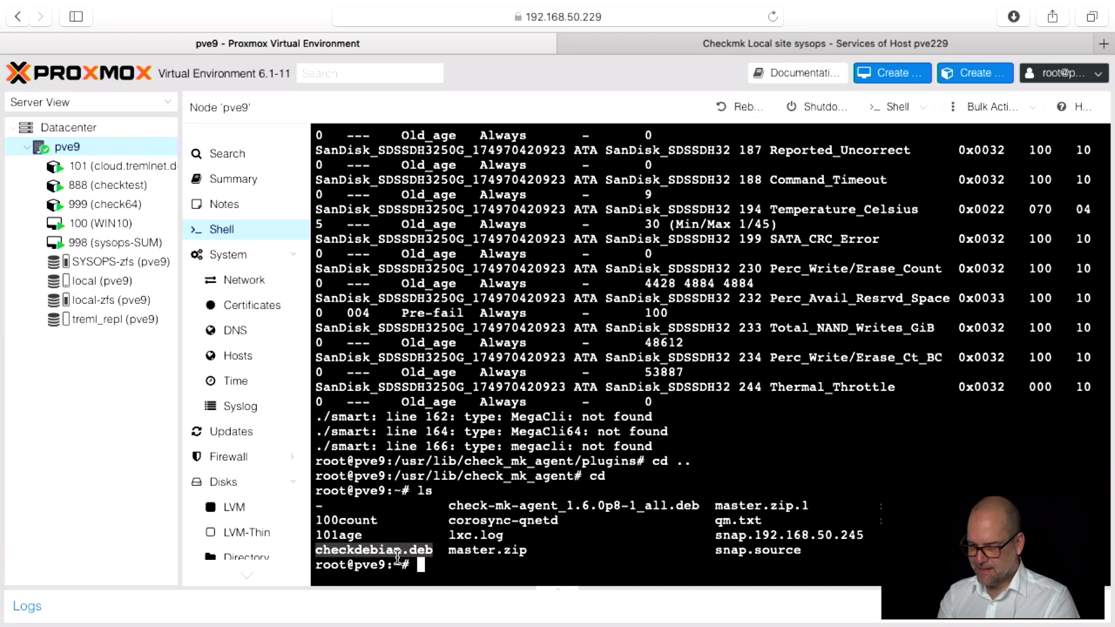
text(dpk)
key(BackSpace)
key(BackSpace)
key(BackSpace)
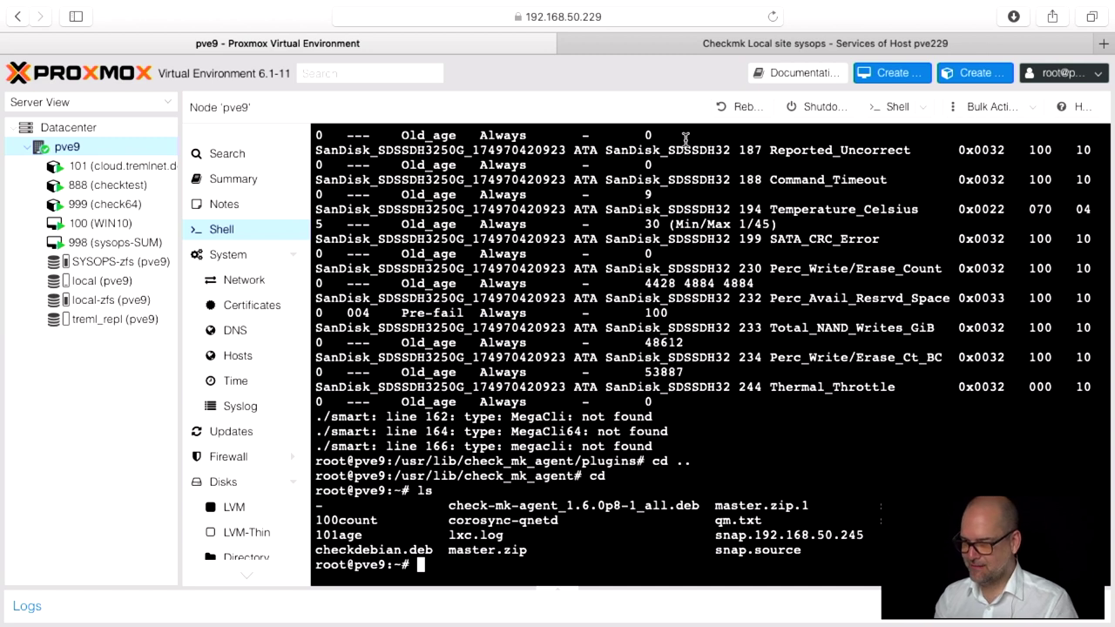
Switch to Smultron and examine the agent installation command's file cleanup, xinetd and smartmontools installation, and wget download parts.
key(super+Tab)
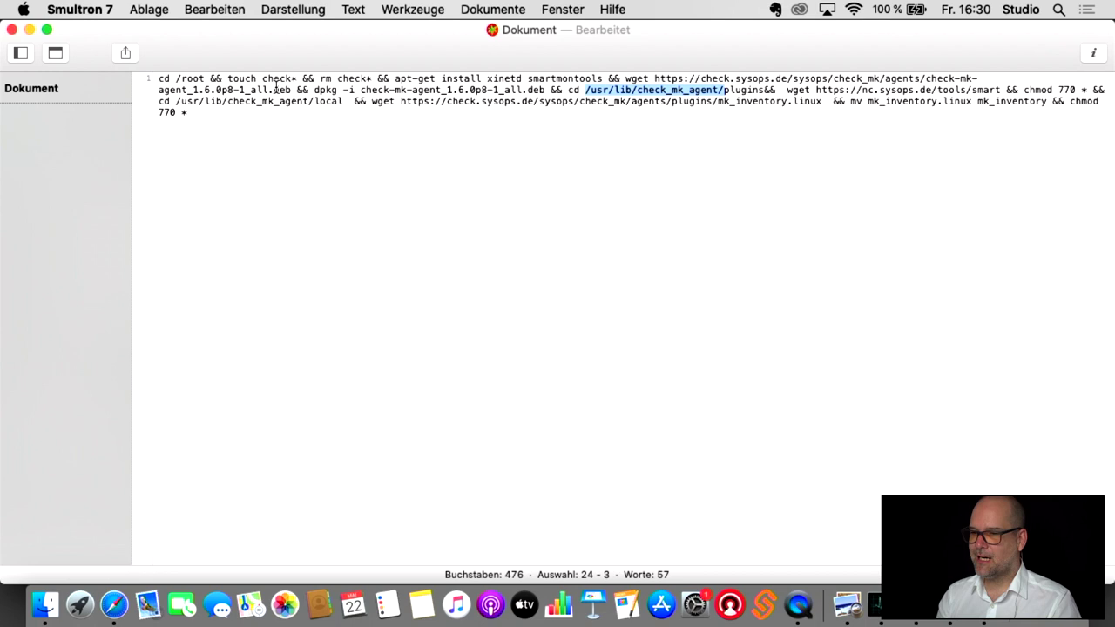
triple_click(241, 83)
click(229, 79)
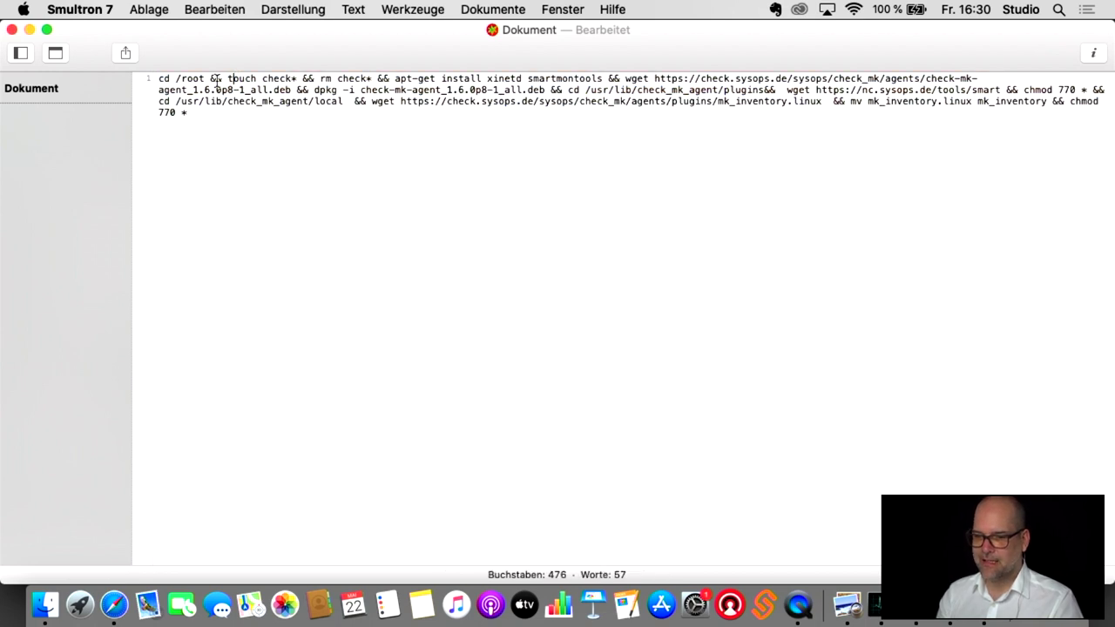
drag(226, 80, 302, 80)
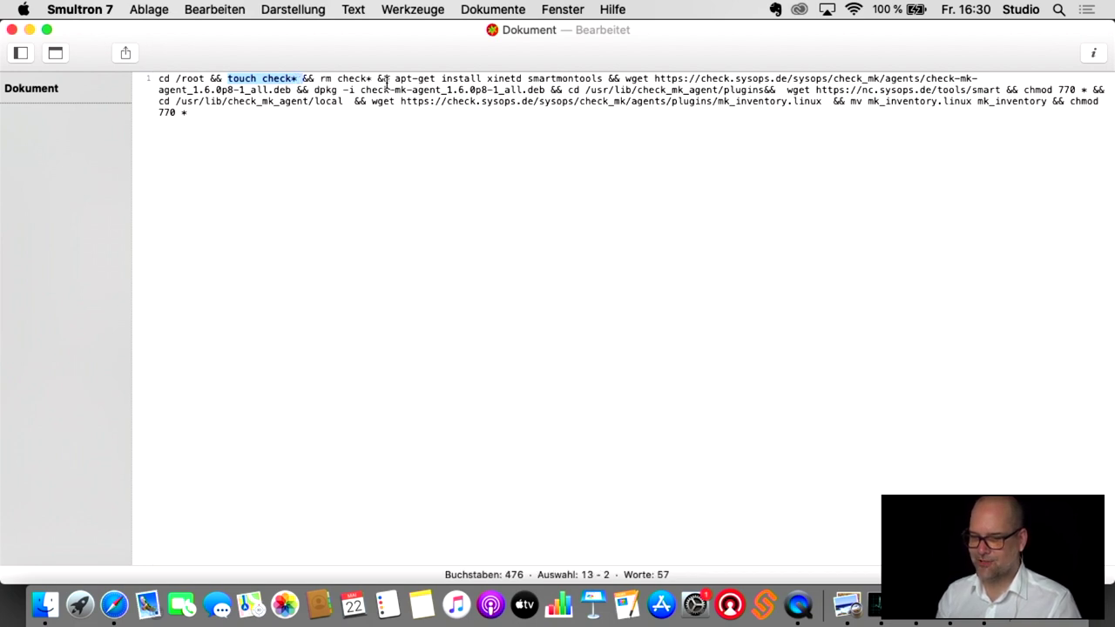
double_click(474, 80)
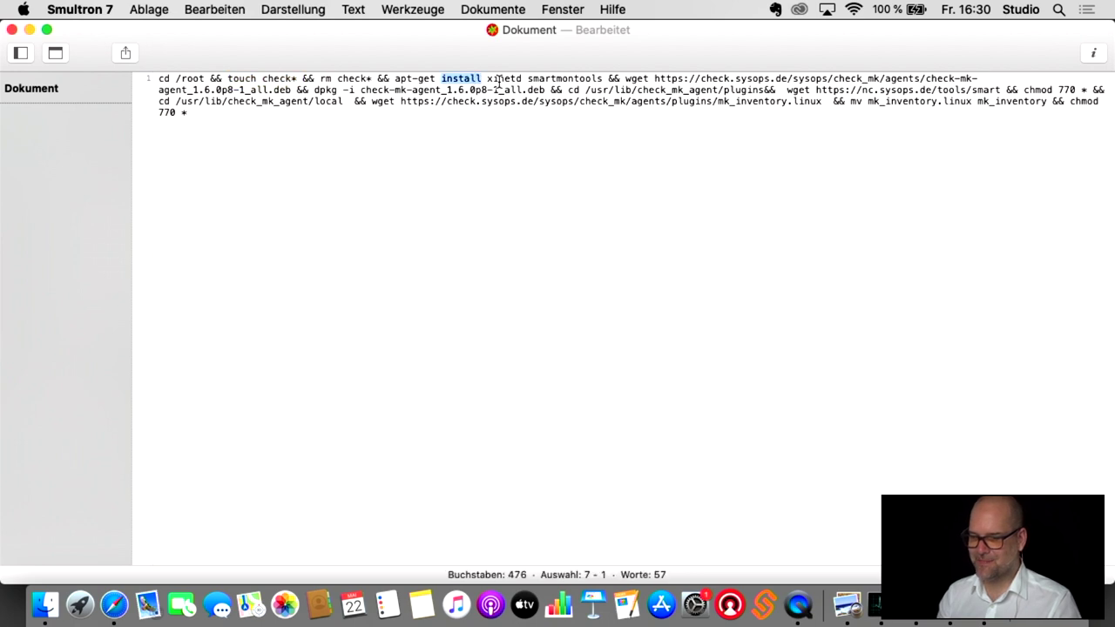
double_click(499, 80)
double_click(557, 80)
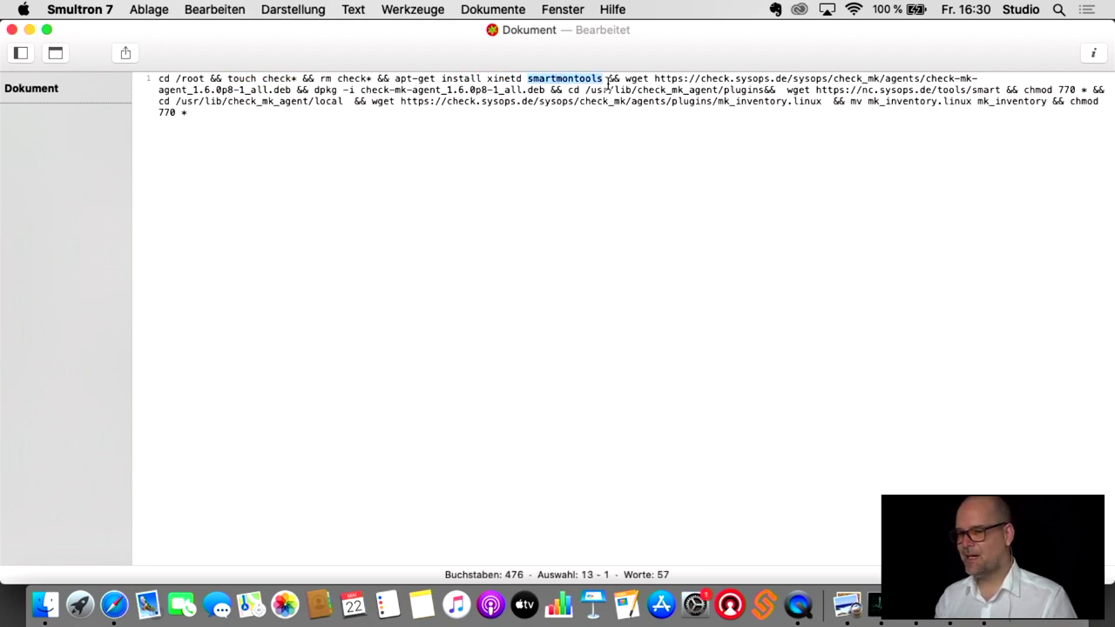
triple_click(641, 80)
double_click(662, 80)
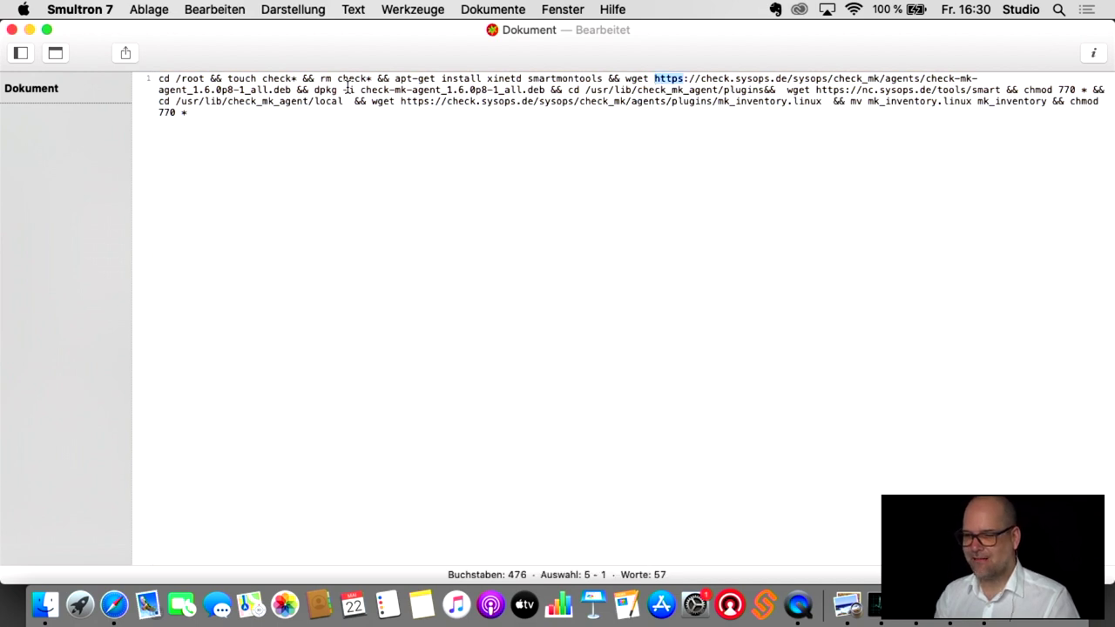
Examine the installation command's dpkg call, the check_mk_agent plugins and local directories, and the mk_inventory.linux download.
drag(320, 93, 554, 80)
click(607, 89)
click(574, 90)
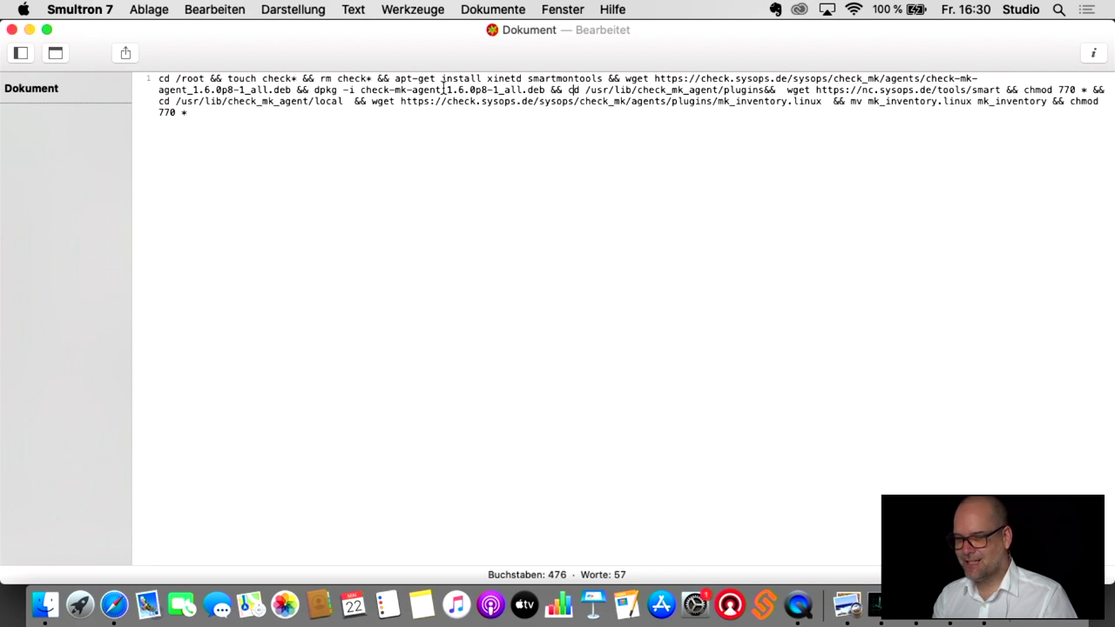
drag(238, 102, 337, 102)
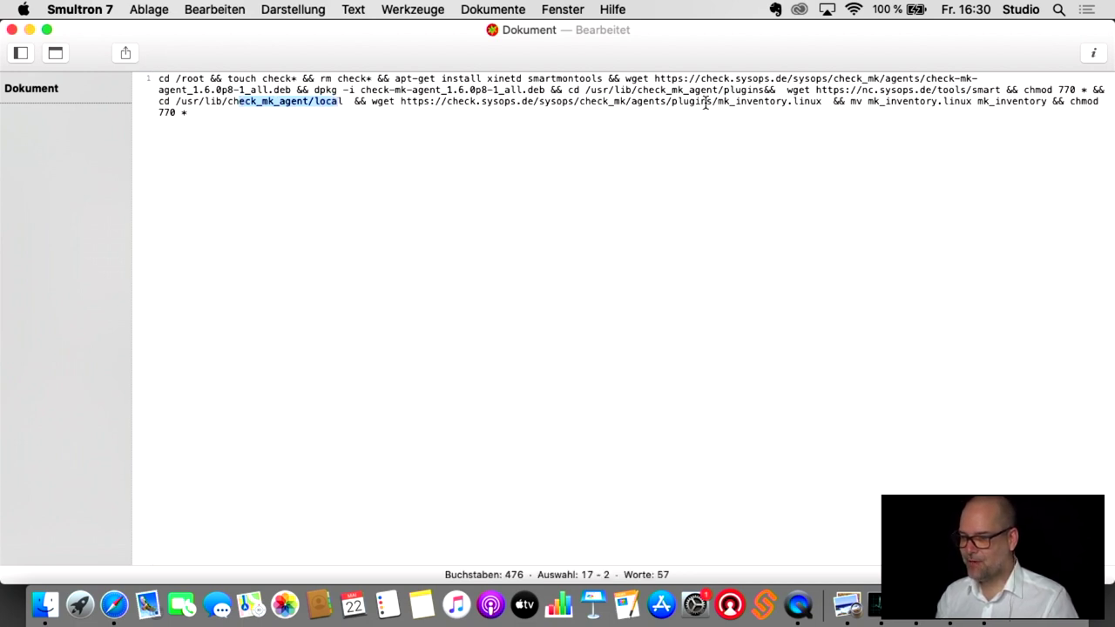
drag(712, 102, 801, 102)
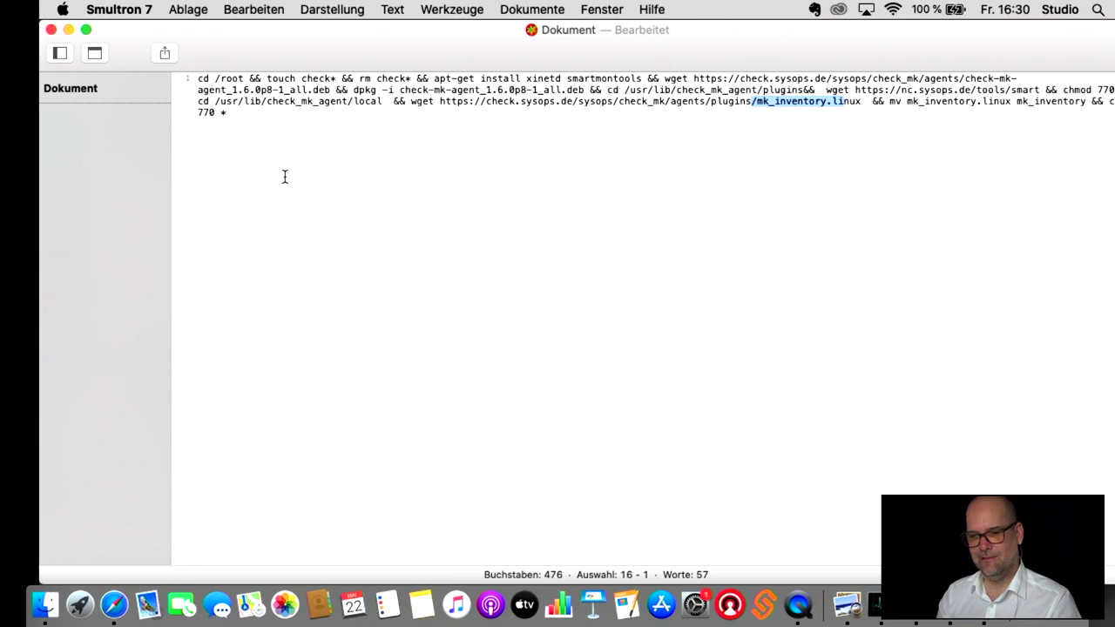
Switch from the Smultron document back to pve9's Proxmox shell in Safari.
key(super+Tab)
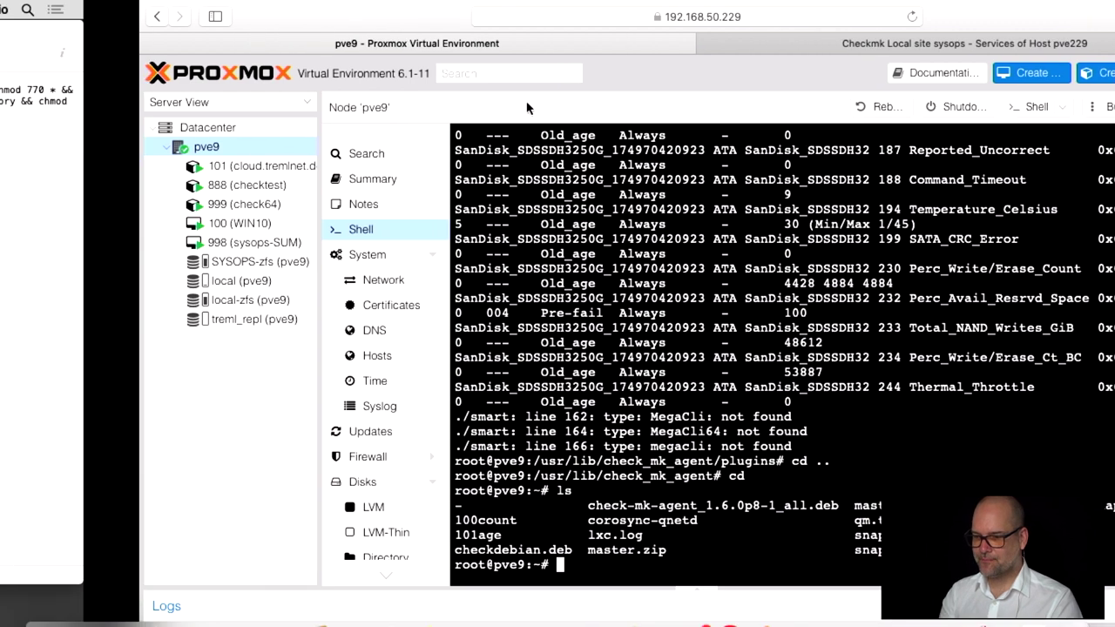
key(super+Tab)
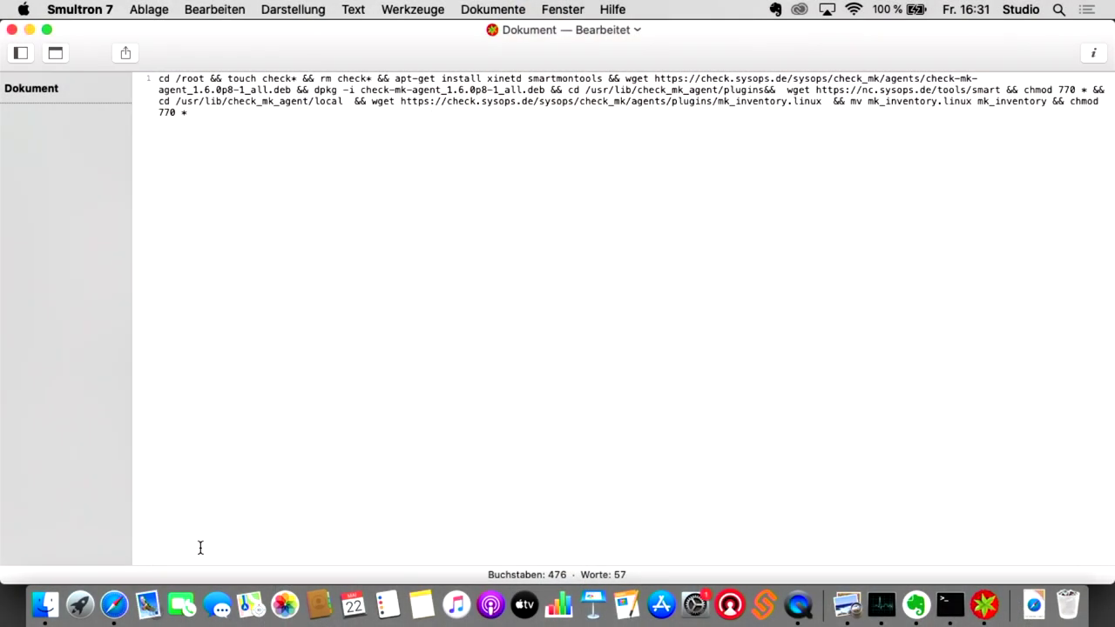
click(114, 605)
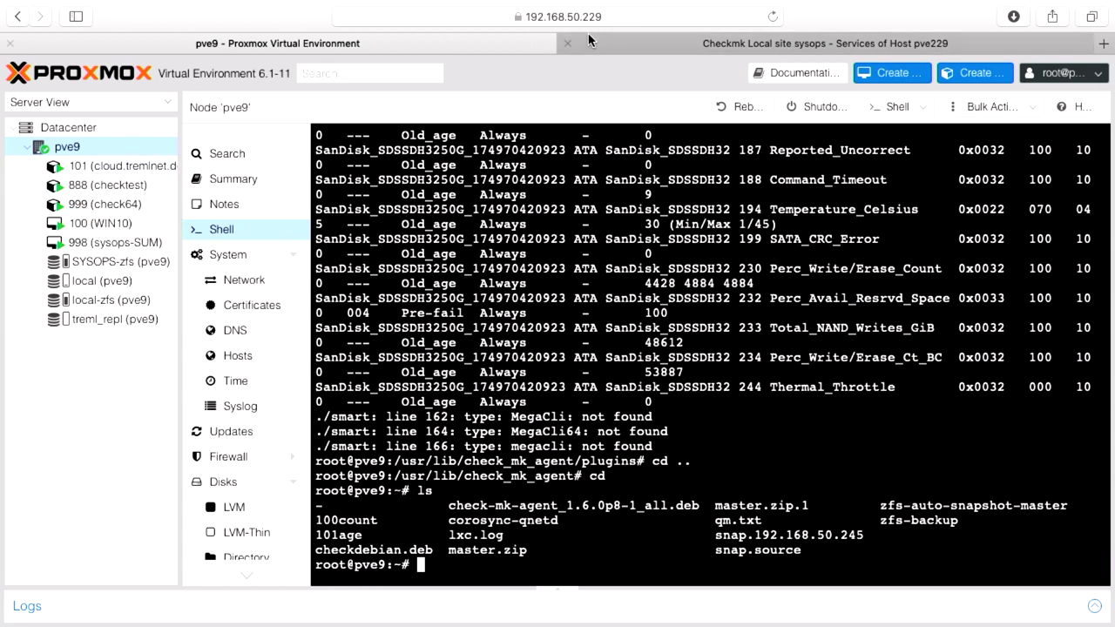
Switch to the Checkmk site and open the Monitoring Agents page of the WATO configuration.
click(784, 43)
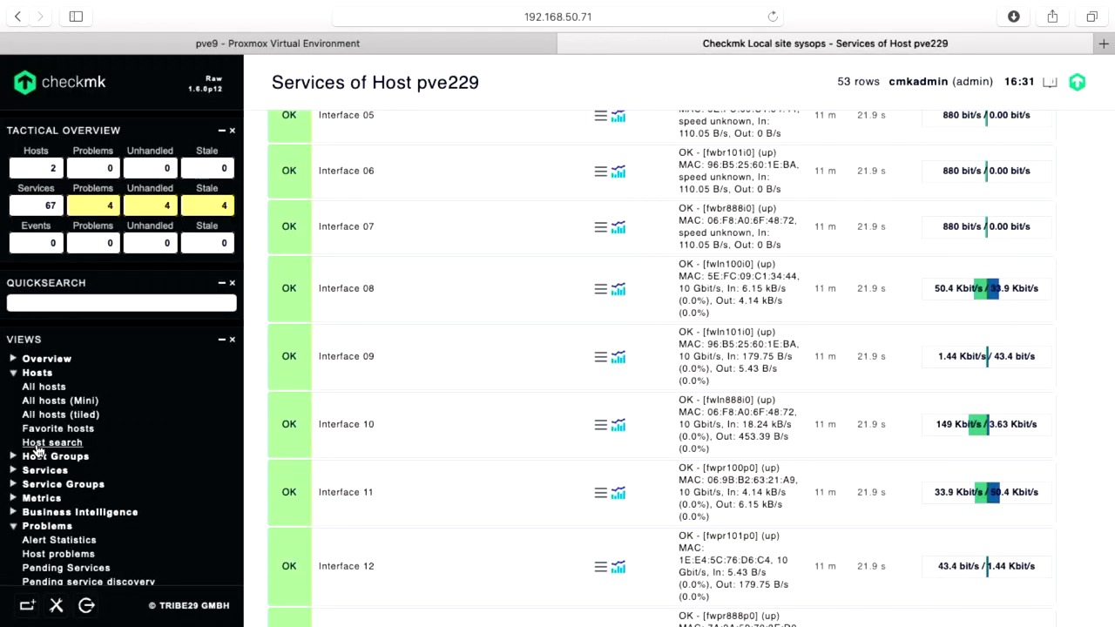
click(12, 361)
click(12, 360)
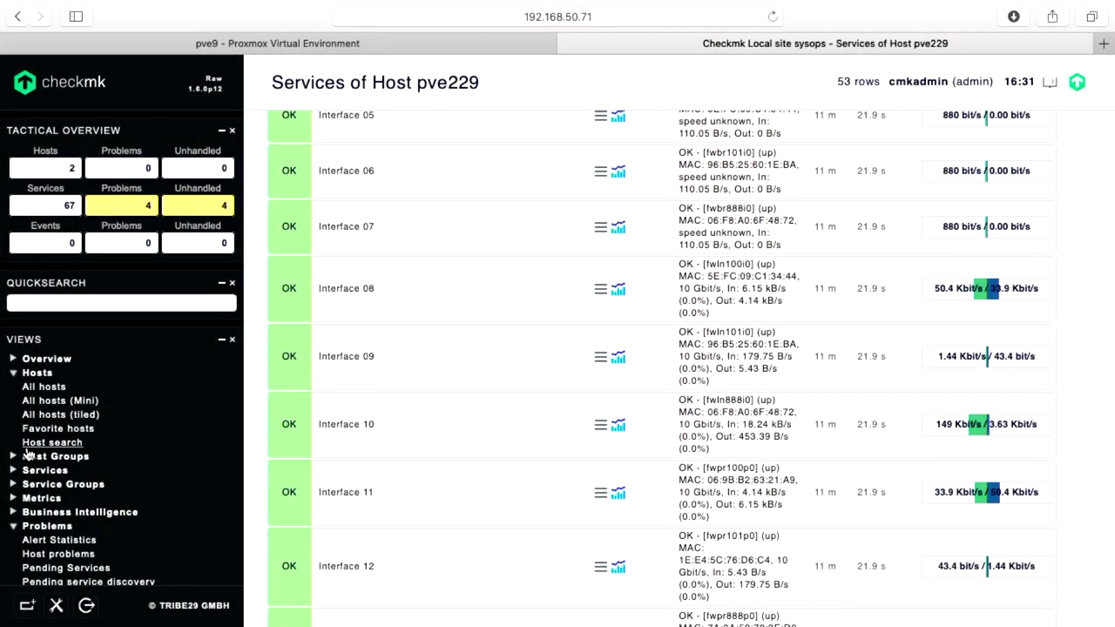
scroll(48, 481, down, 8)
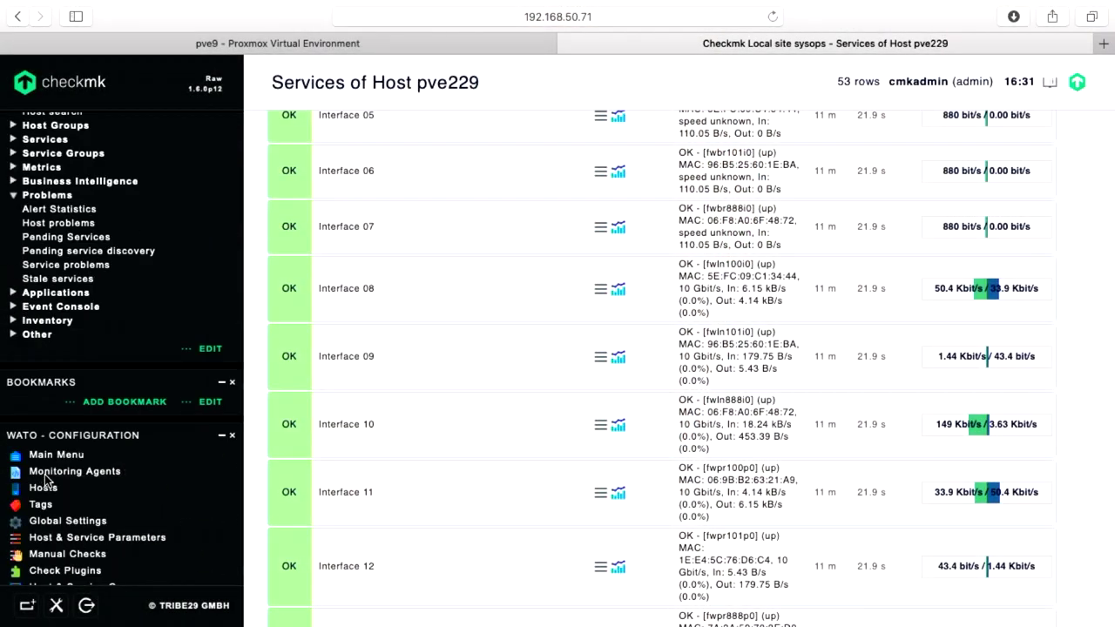
scroll(48, 480, up, 4)
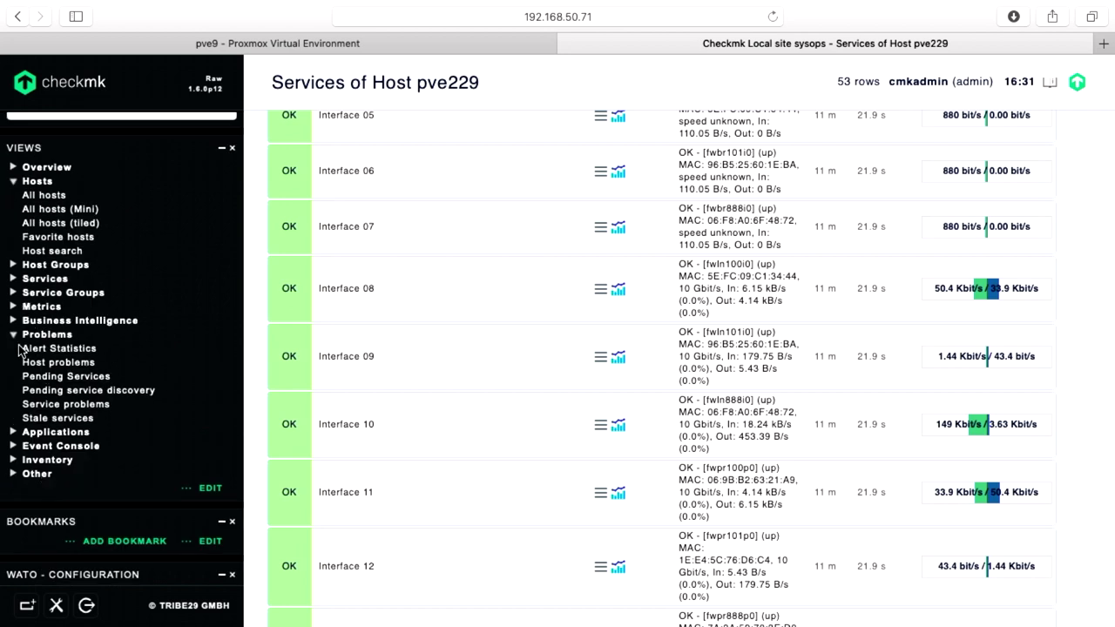
scroll(39, 230, down, 6)
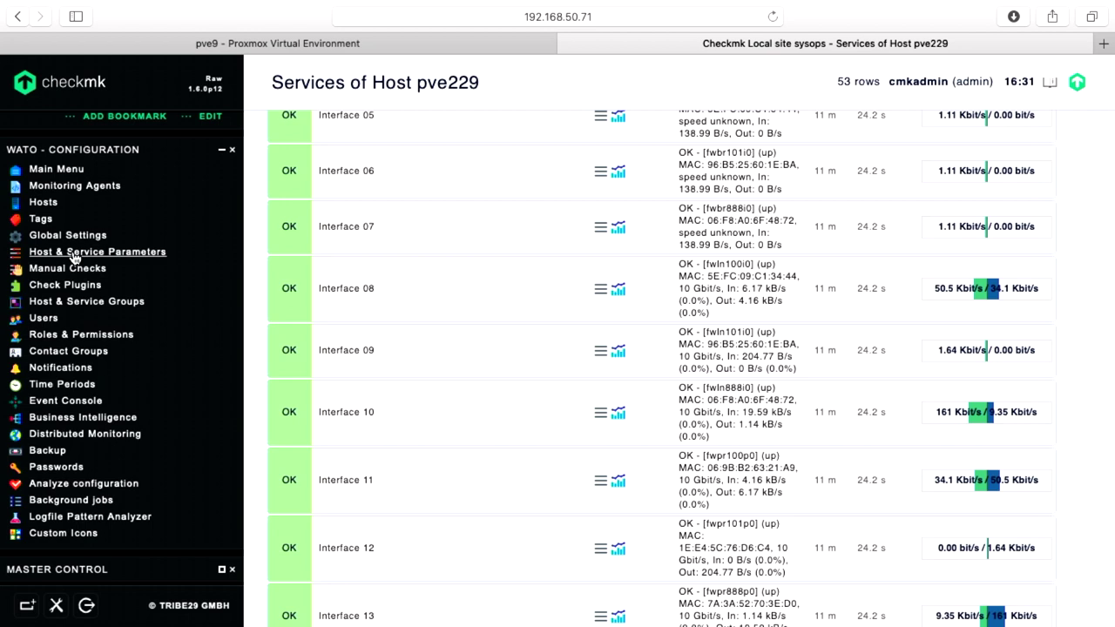
click(81, 191)
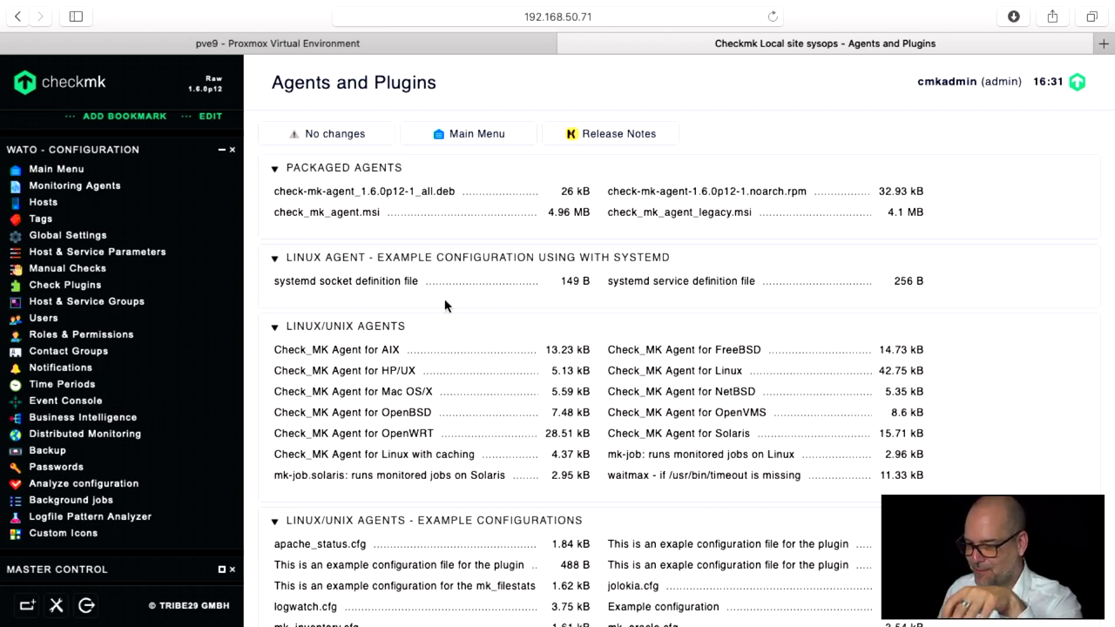
Examine the packaged agents, the Linux/Unix agents, example configurations and plugins, and the Windows agent files offered for download.
scroll(445, 305, up, 1)
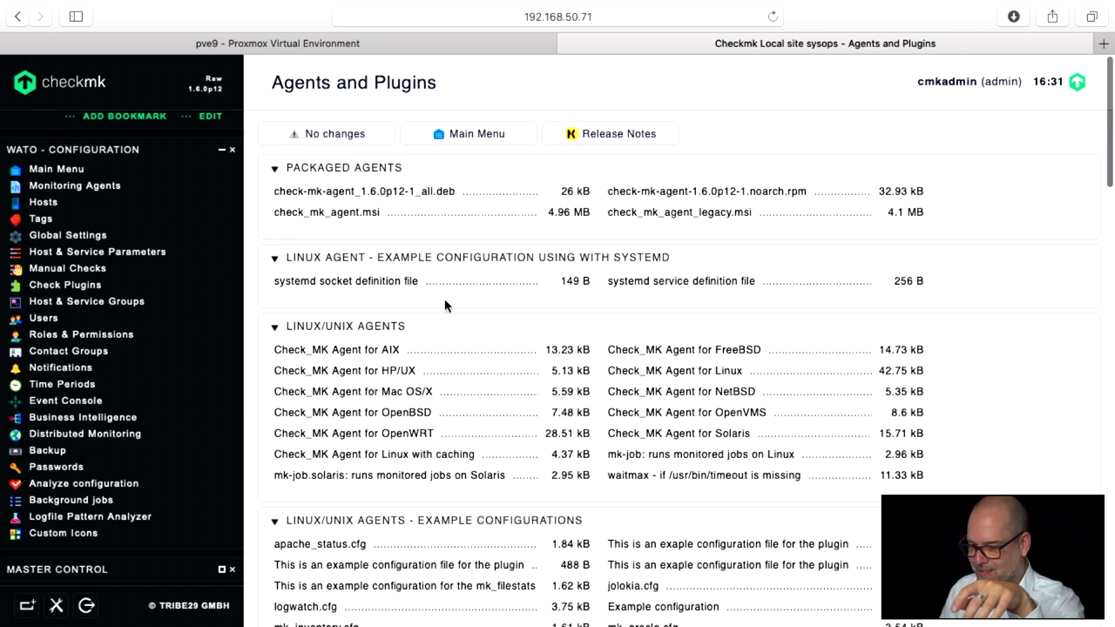
scroll(444, 305, down, 9)
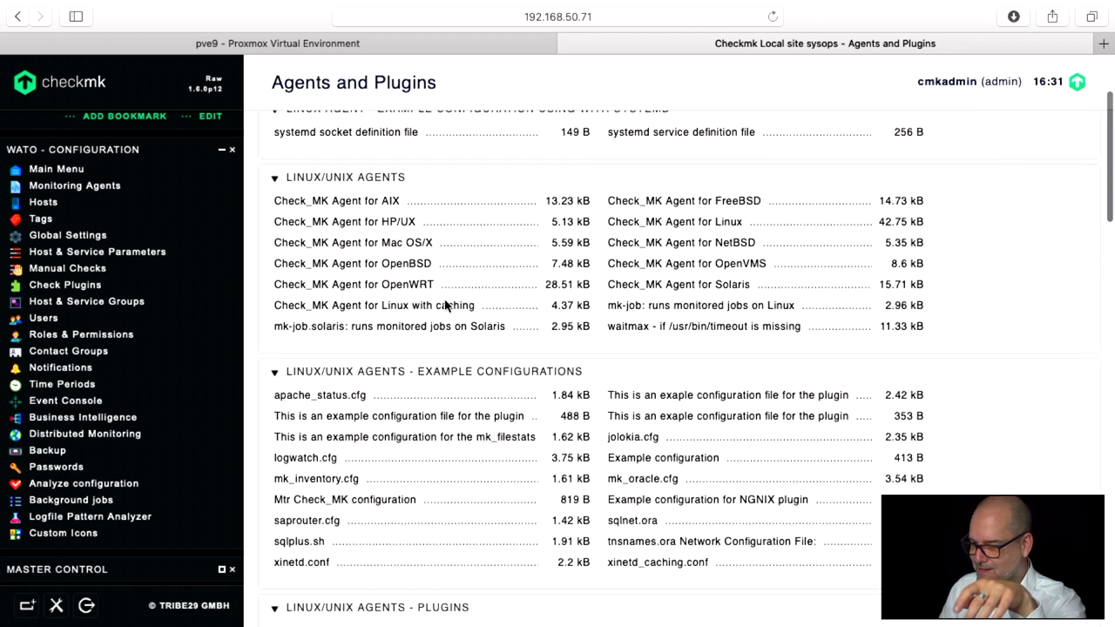
scroll(445, 303, down, 5)
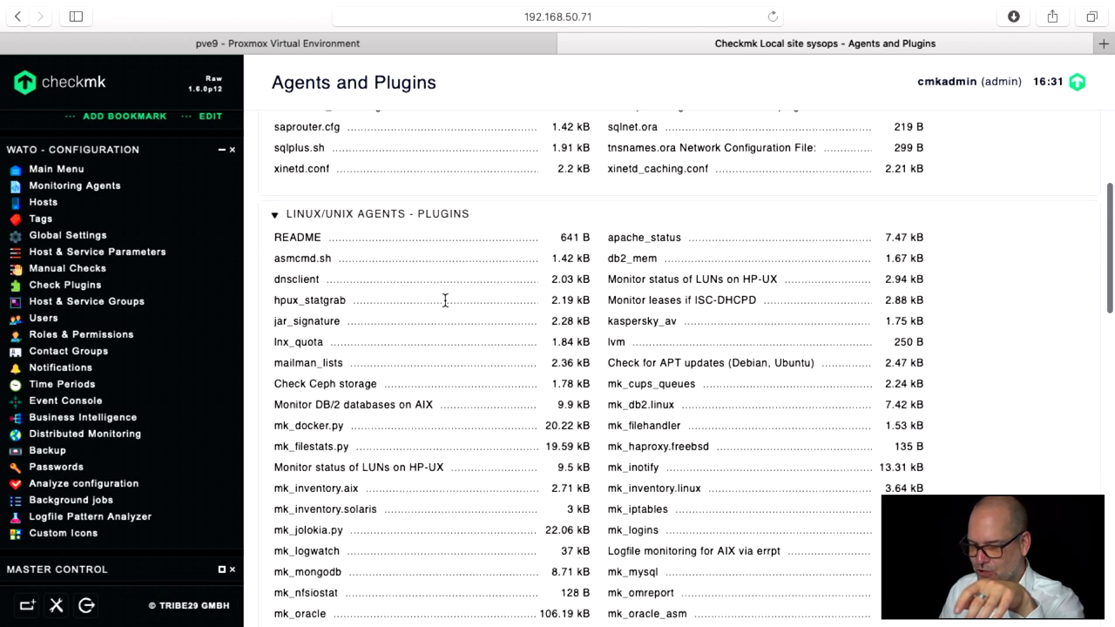
scroll(445, 300, down, 1)
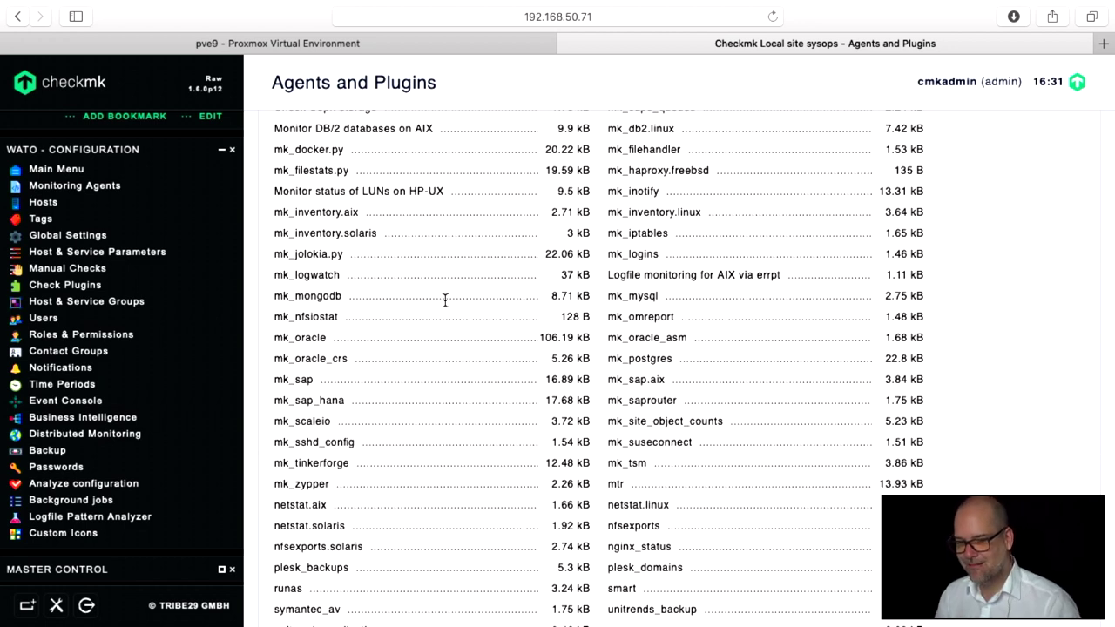
scroll(445, 300, up, 1)
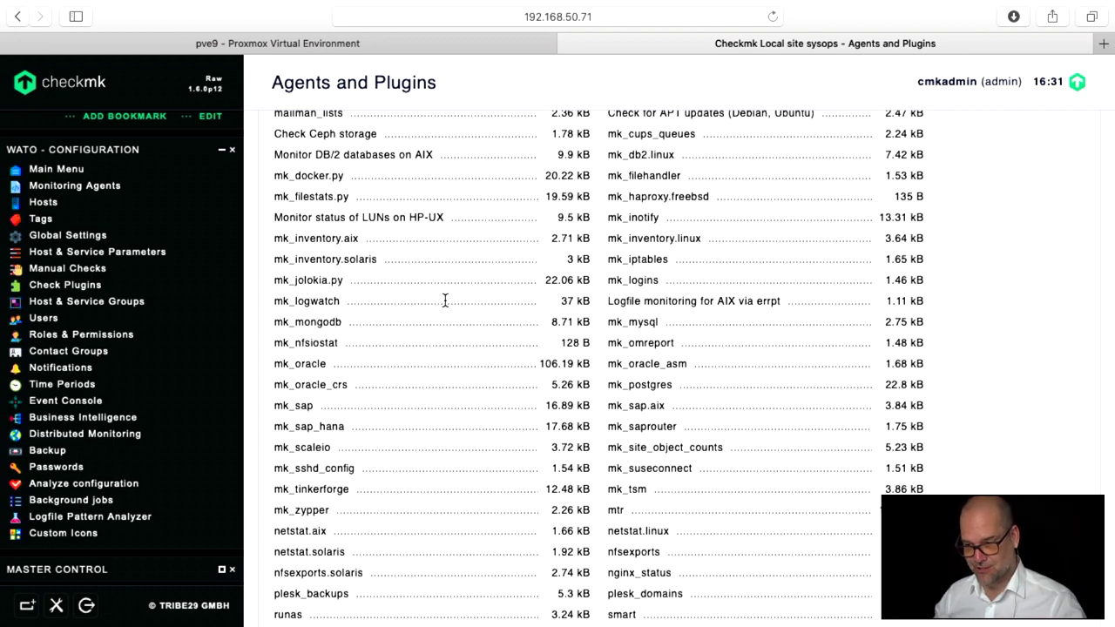
scroll(445, 301, down, 5)
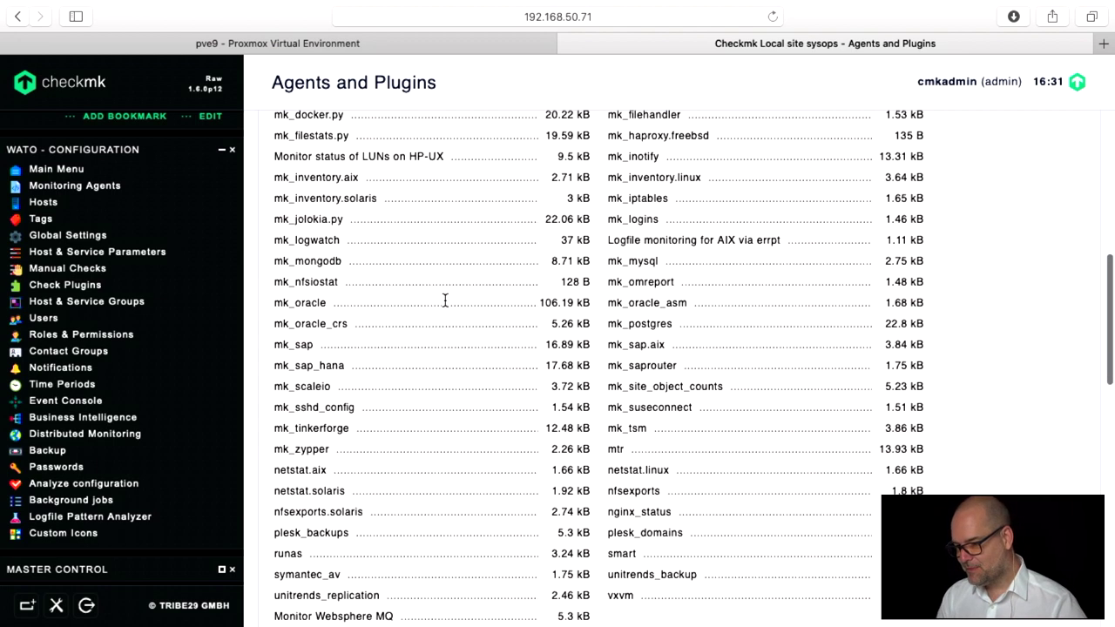
scroll(444, 305, down, 10)
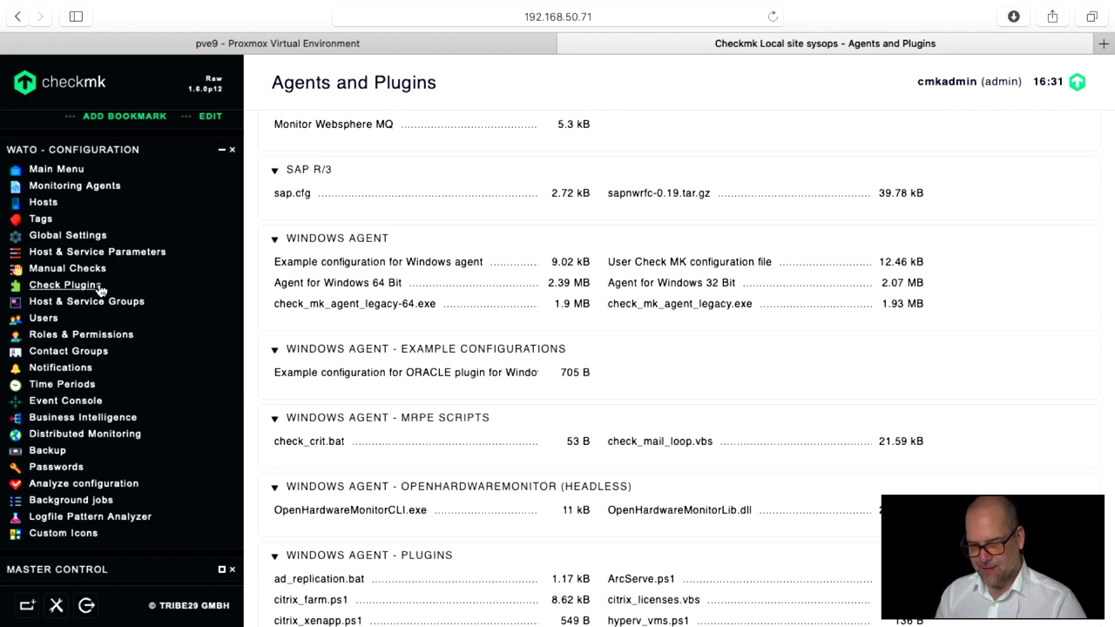
Open the used rulesets under Host & Service Parameters and review the rules from Access to Agents through Networking.
click(90, 257)
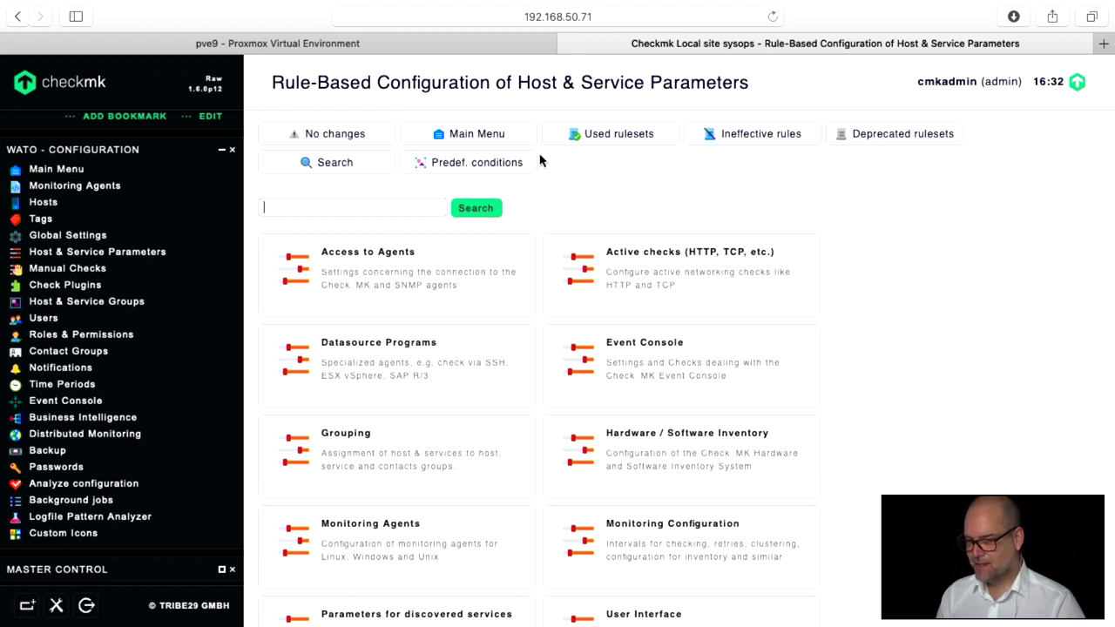
click(595, 137)
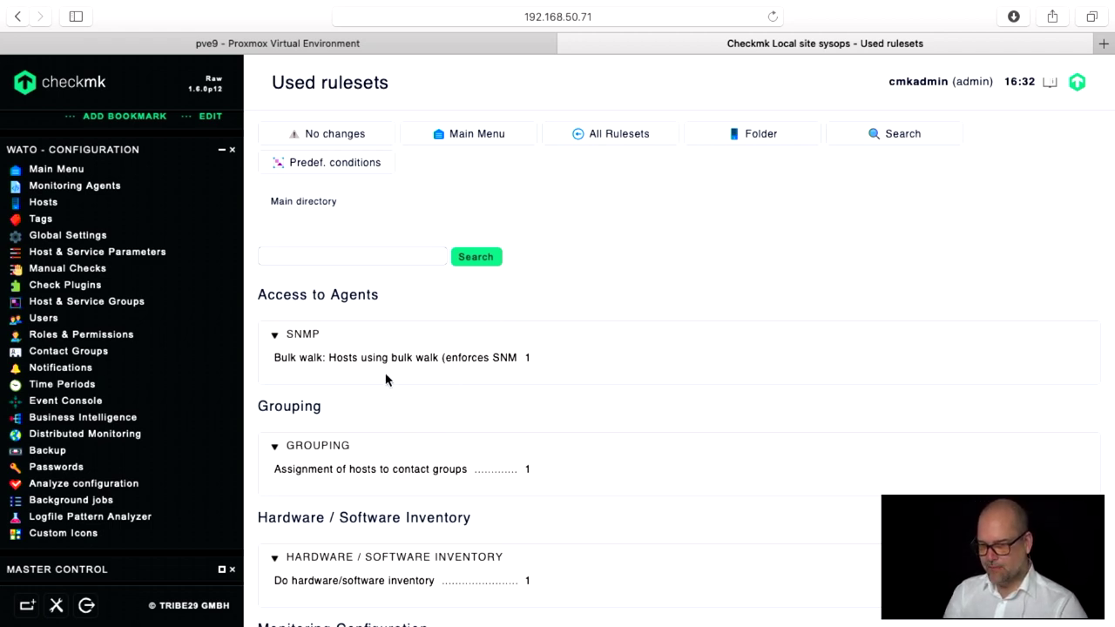
mouse_move(378, 366)
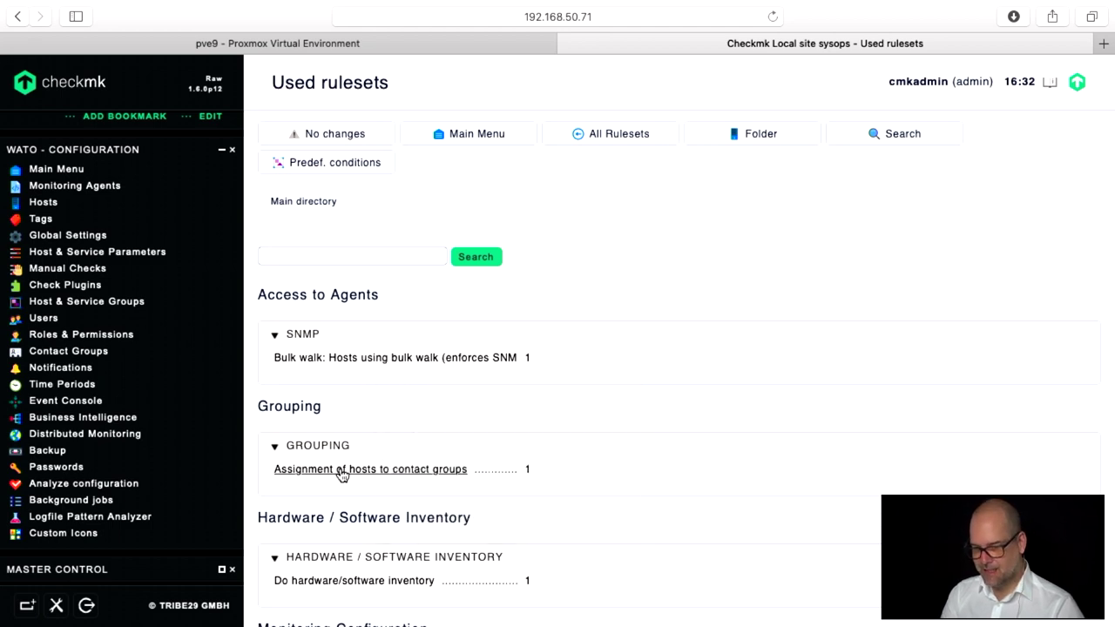
scroll(353, 482, down, 1)
scroll(353, 482, down, 3)
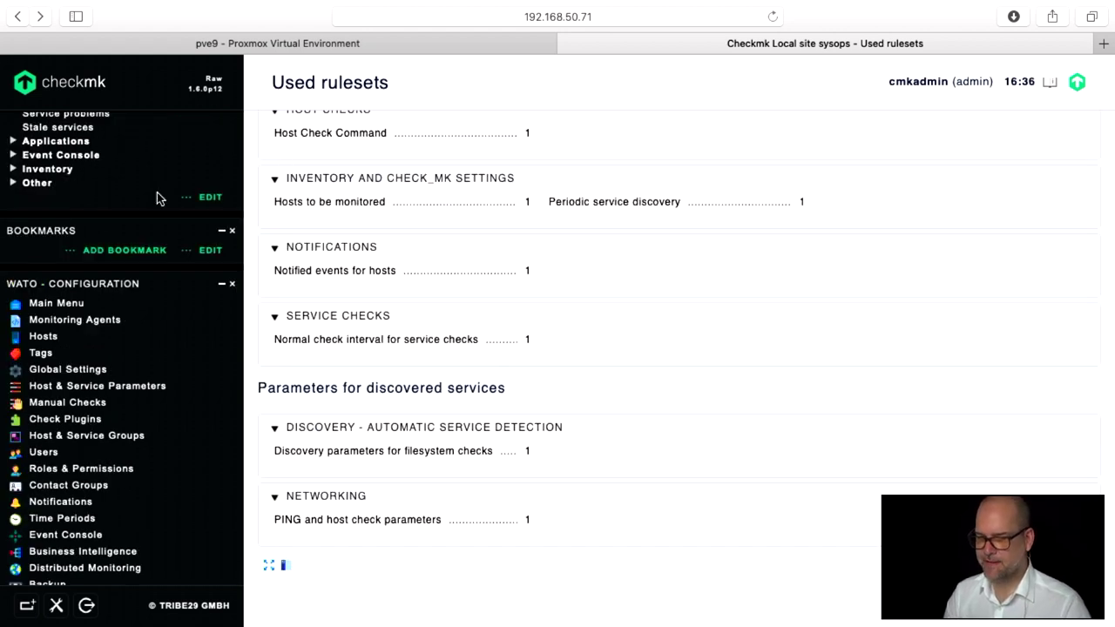
Return to the overview of all monitored hosts and open the services of host pve229.
scroll(157, 198, up, 5)
scroll(159, 198, up, 3)
click(73, 168)
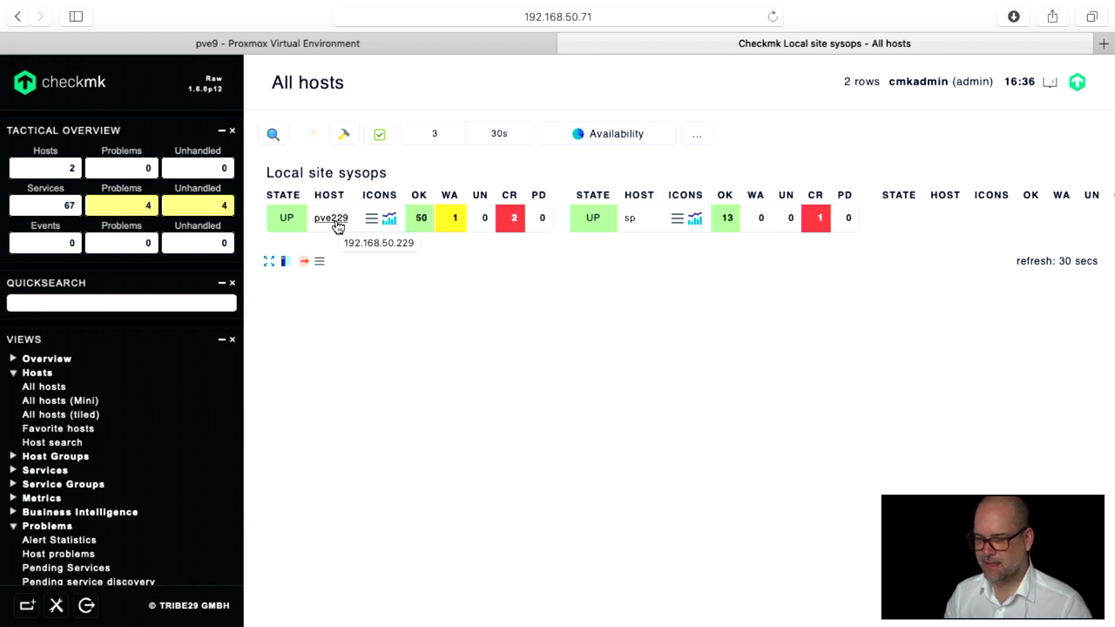
click(336, 224)
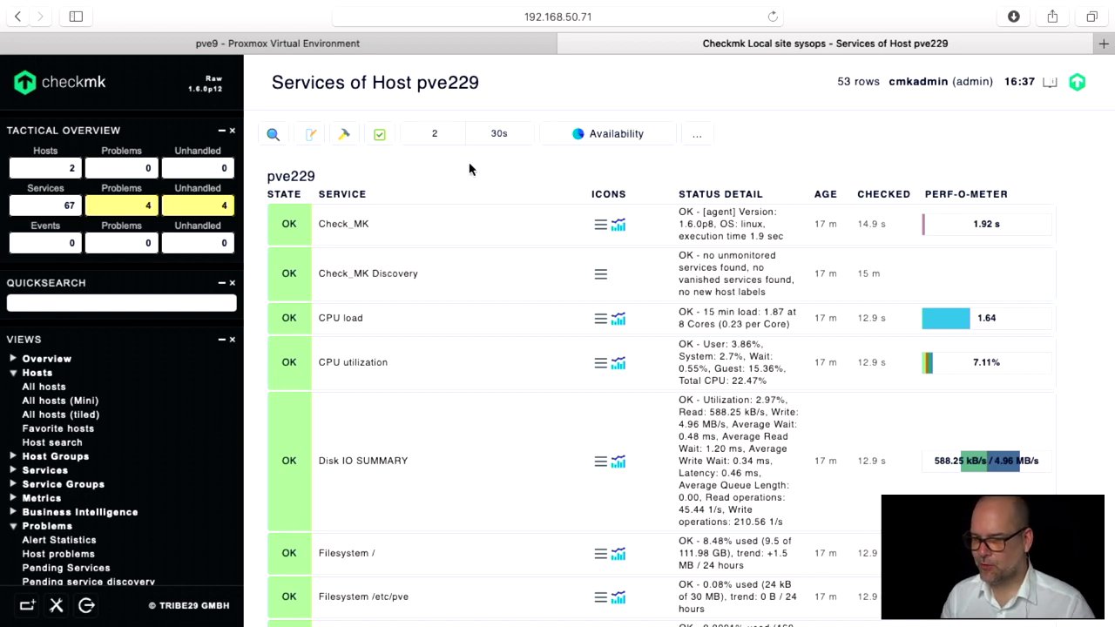
Open the WATO properties of host pve229 and review its basic settings, network address and data sources.
click(697, 133)
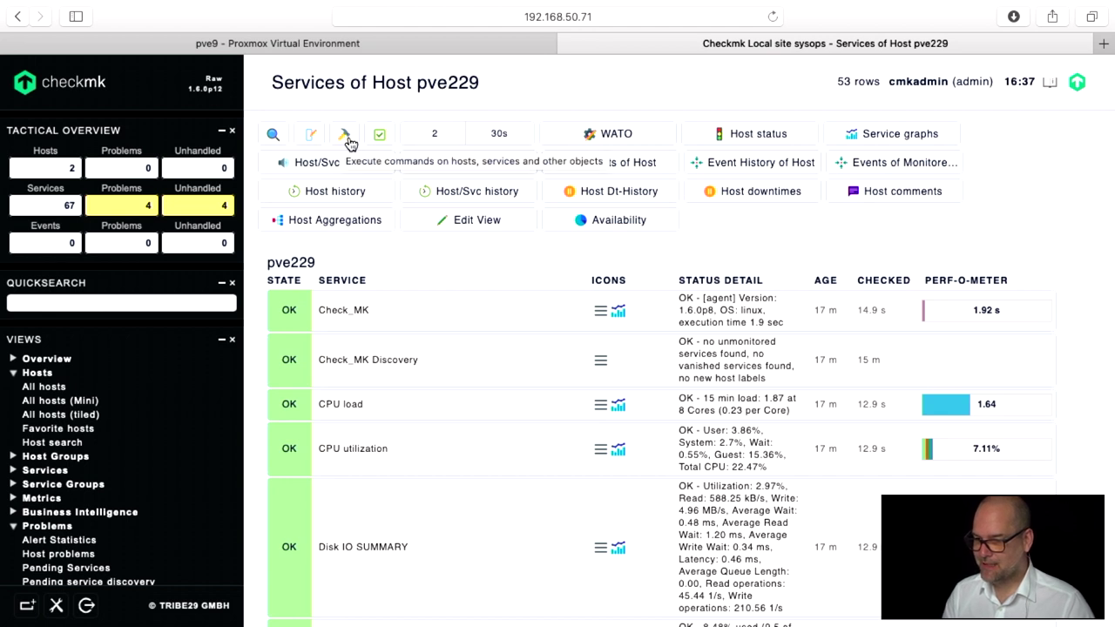
click(576, 138)
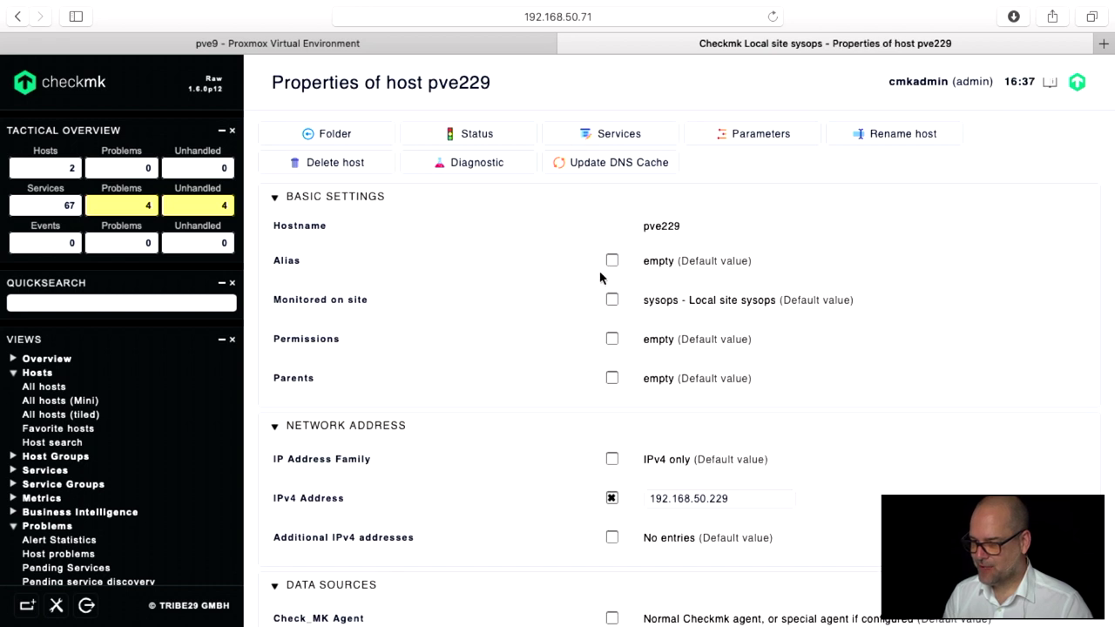
scroll(594, 302, down, 5)
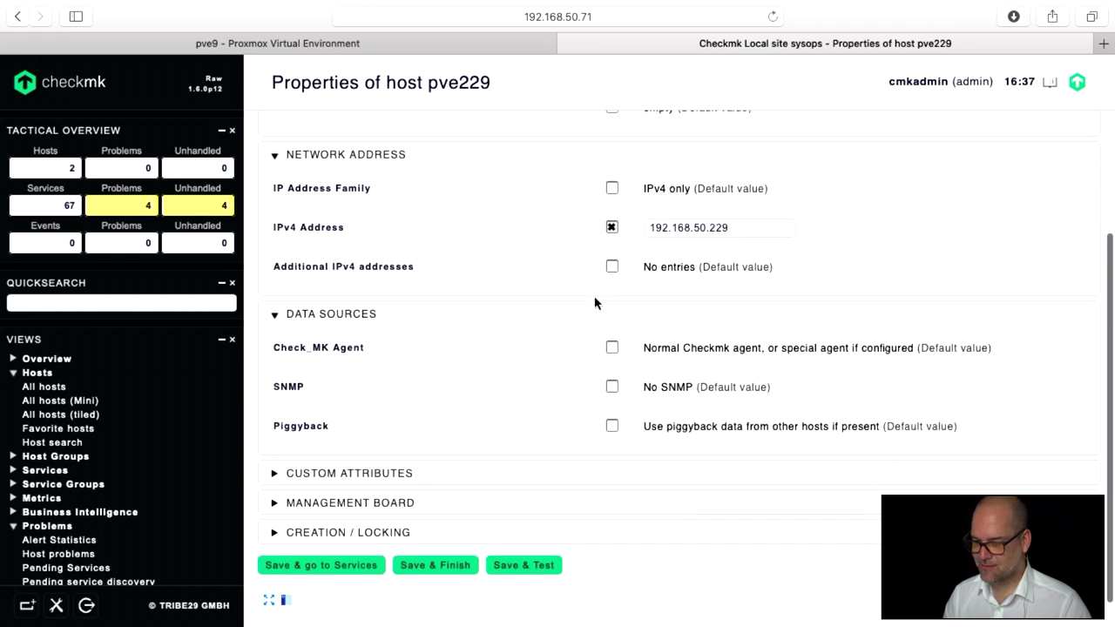
scroll(448, 341, up, 5)
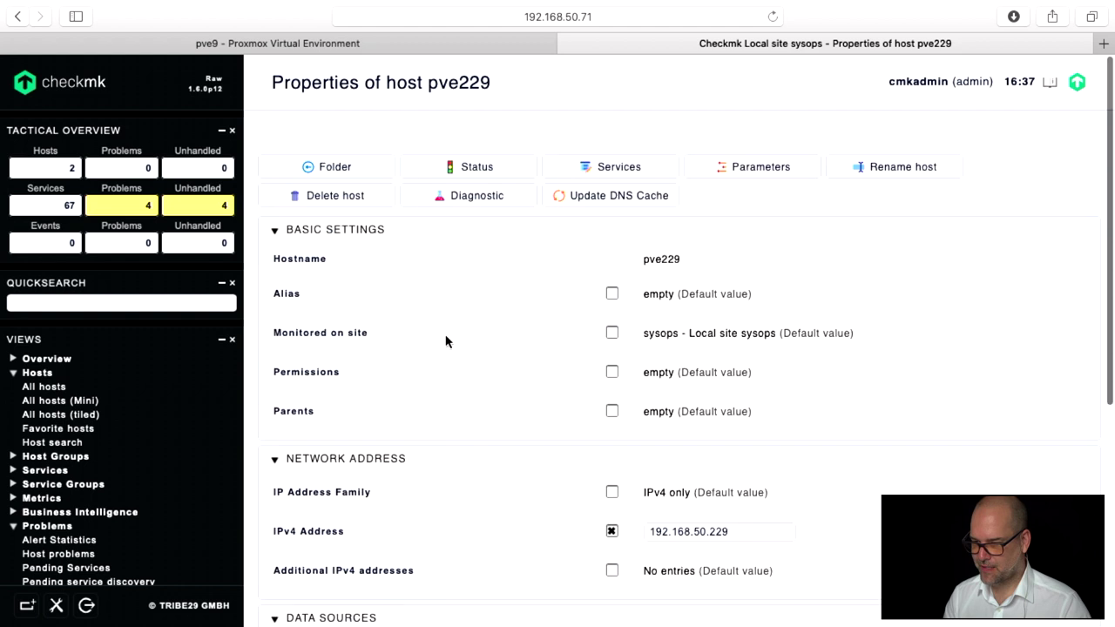
Open the parameters of pve229 and examine the Access to Agents settings, including encryption, service status and the agent's TCP port.
click(716, 142)
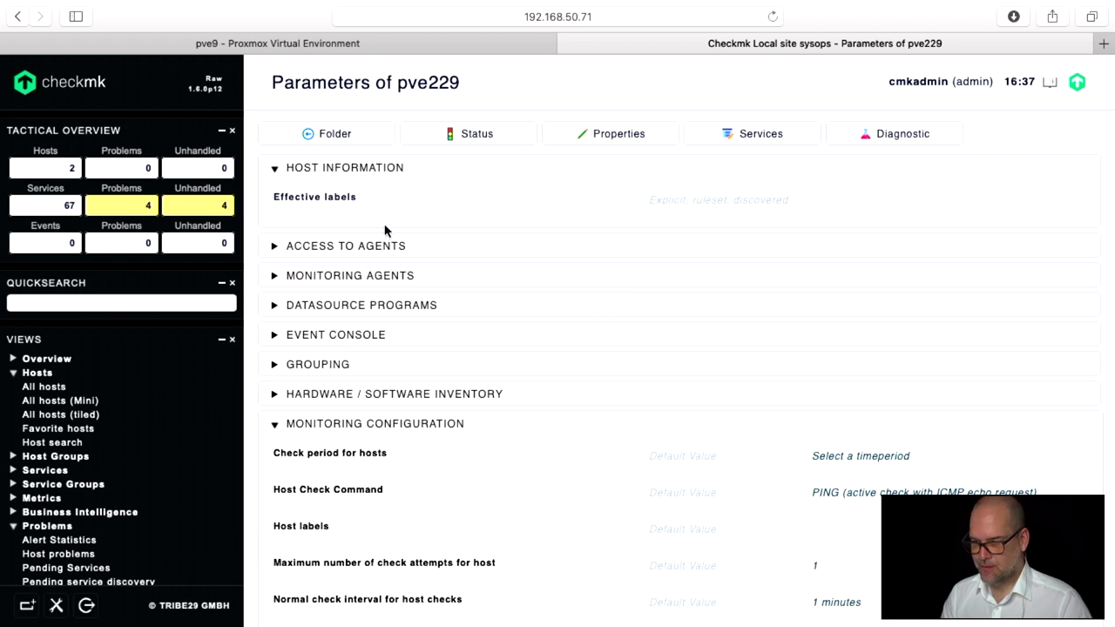
click(312, 247)
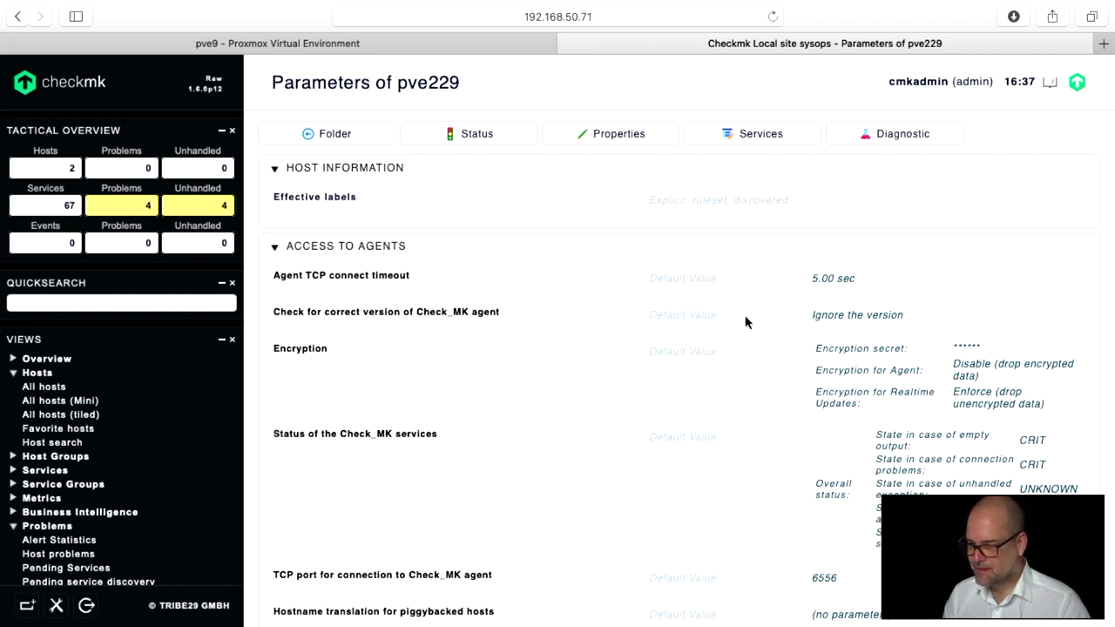
scroll(729, 360, down, 3)
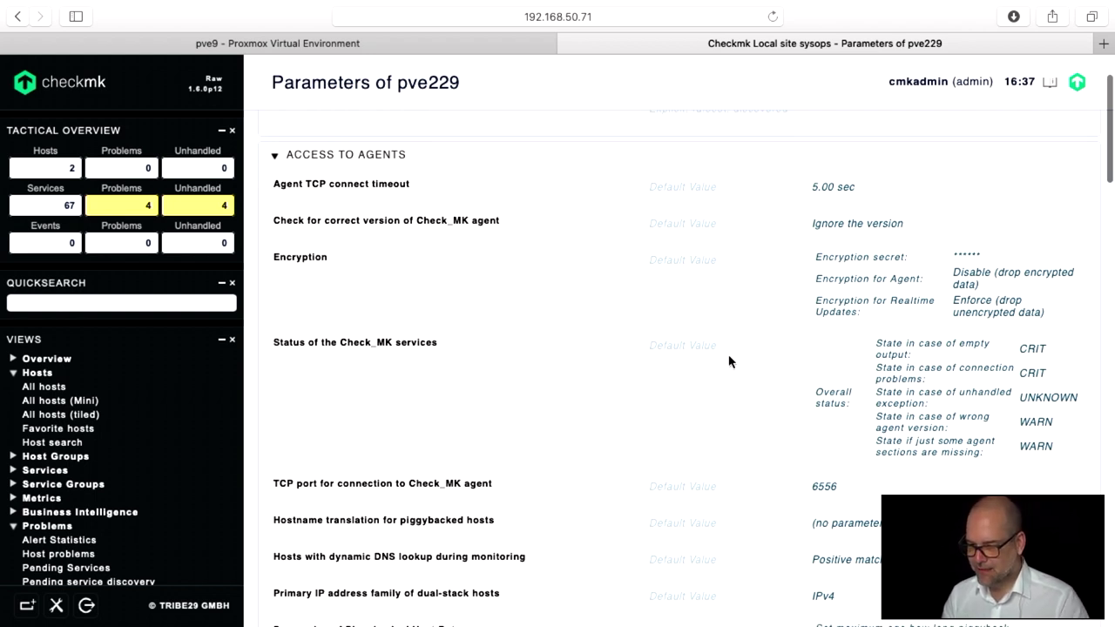
scroll(727, 479, down, 1)
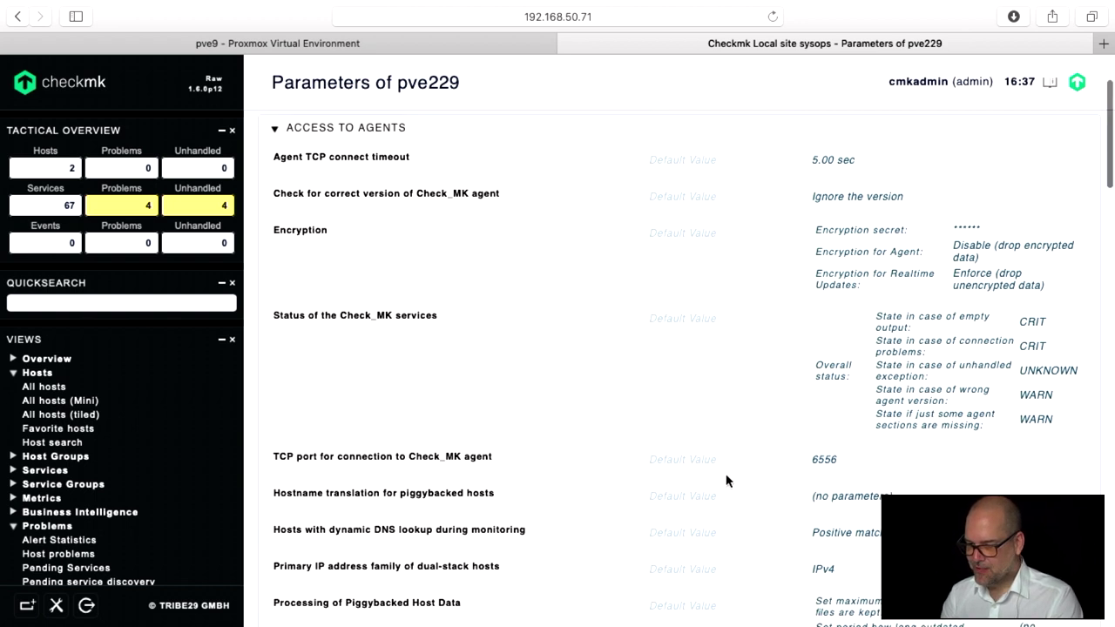
scroll(726, 480, down, 1)
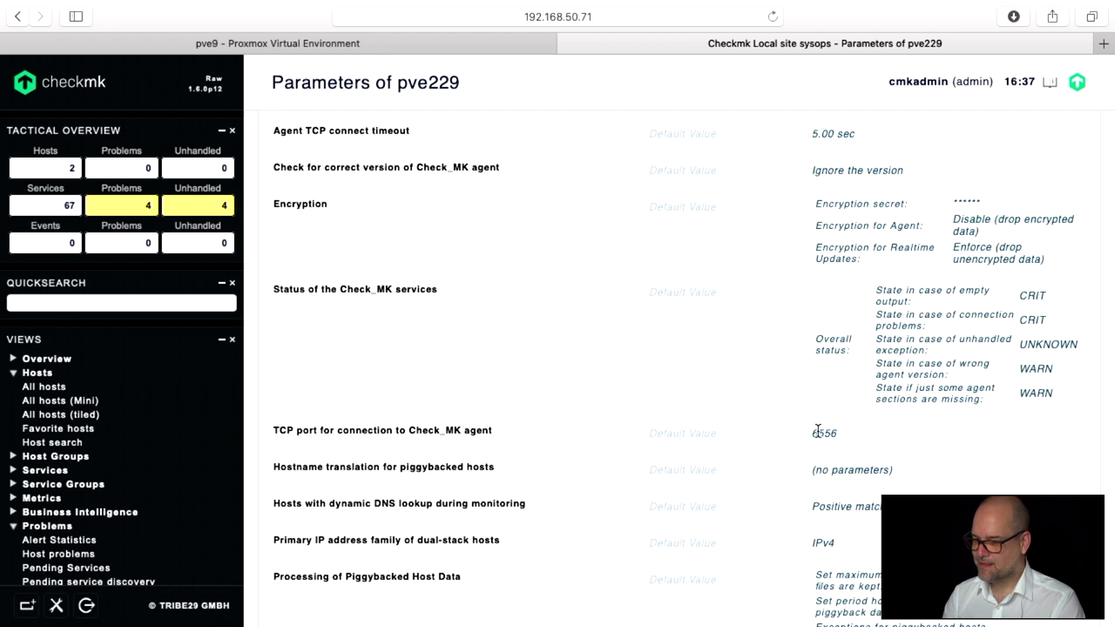
scroll(778, 459, down, 3)
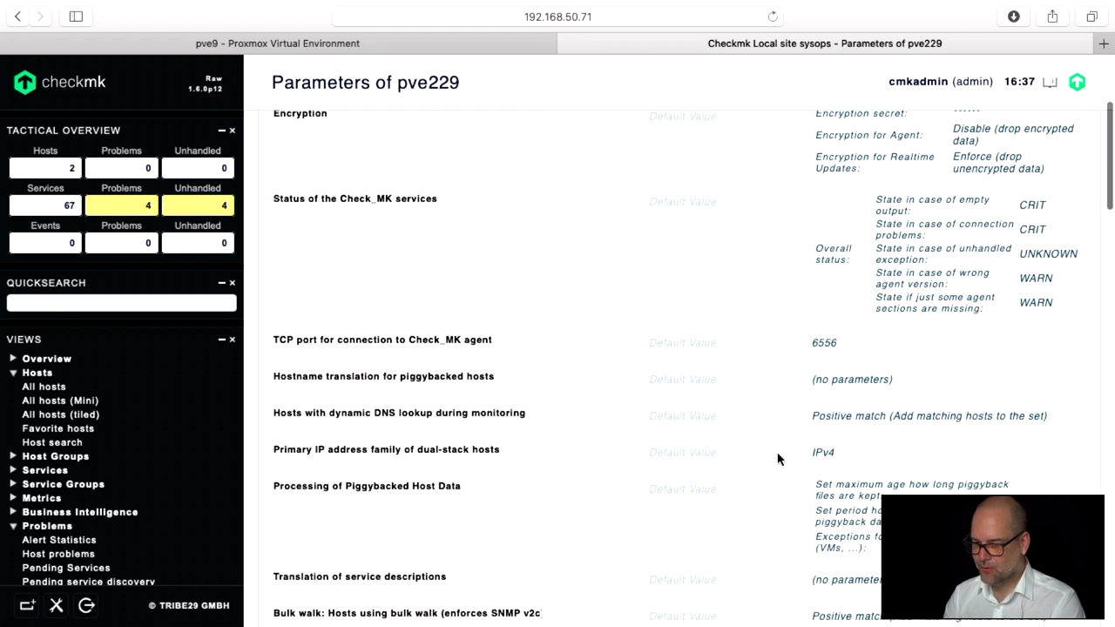
Examine pve229's Monitoring Configuration parameters, including check intervals, the periodic service discovery interval, notified events and notification service parameters.
scroll(777, 459, down, 10)
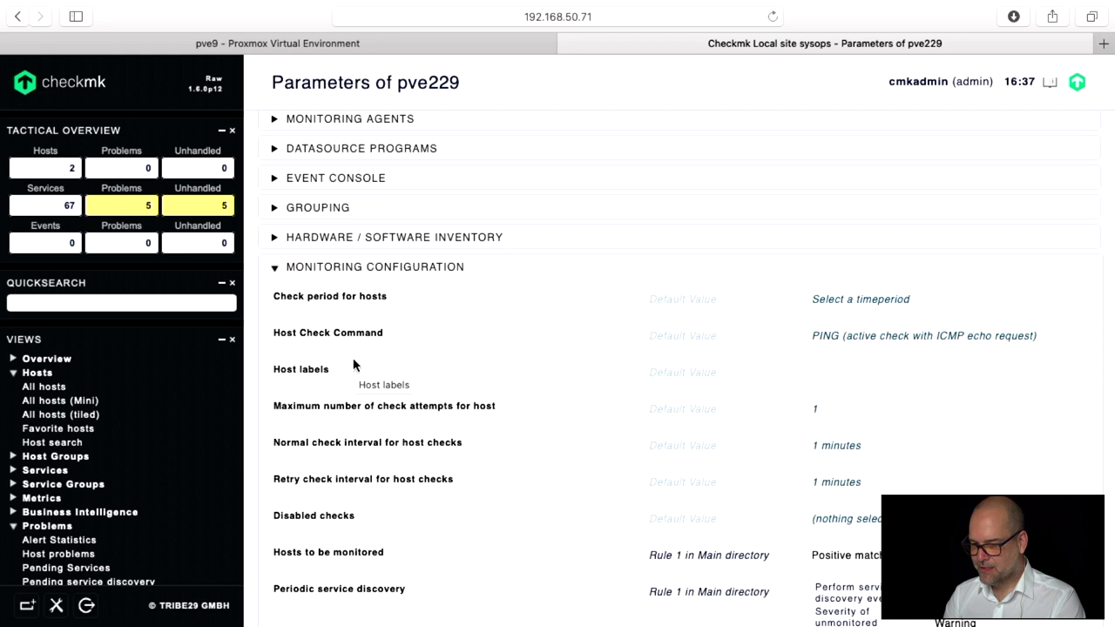
scroll(353, 364, down, 5)
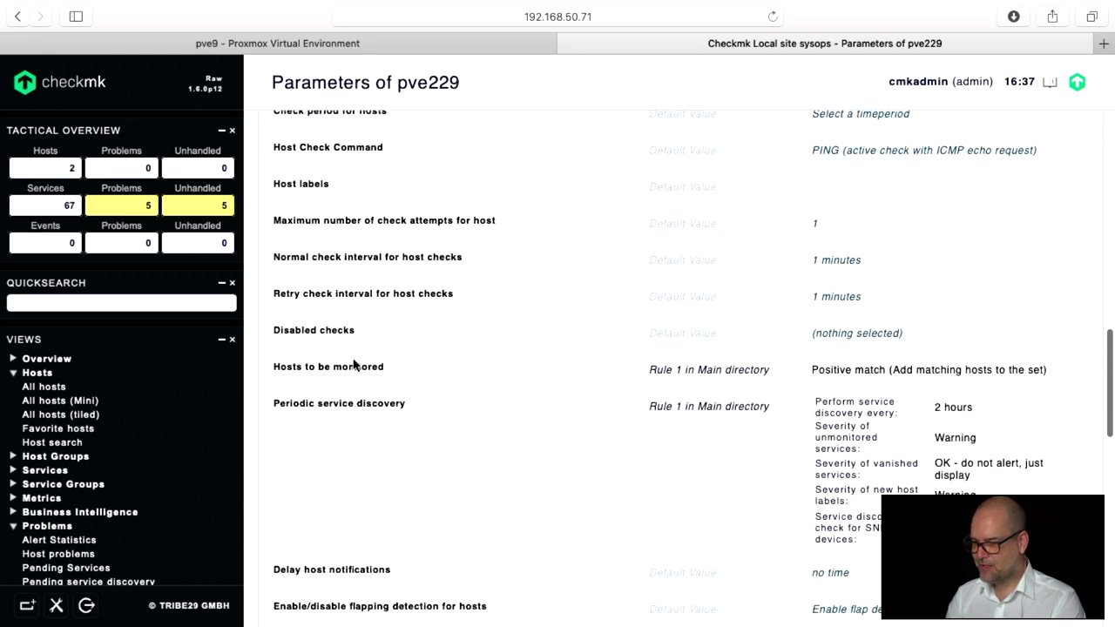
scroll(621, 384, down, 1)
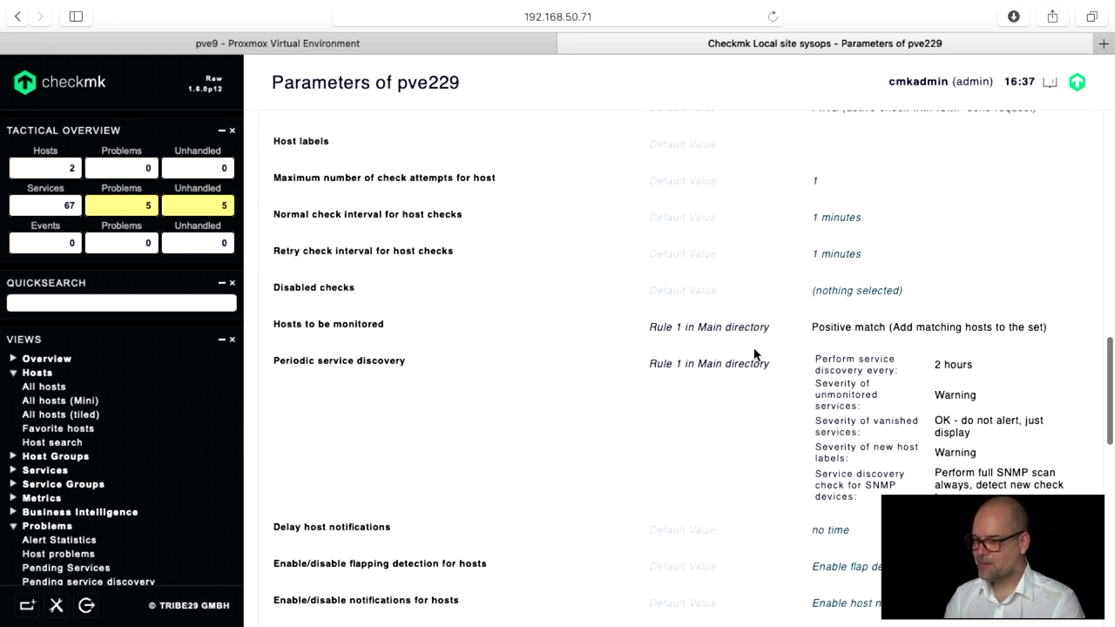
triple_click(948, 365)
scroll(920, 400, down, 6)
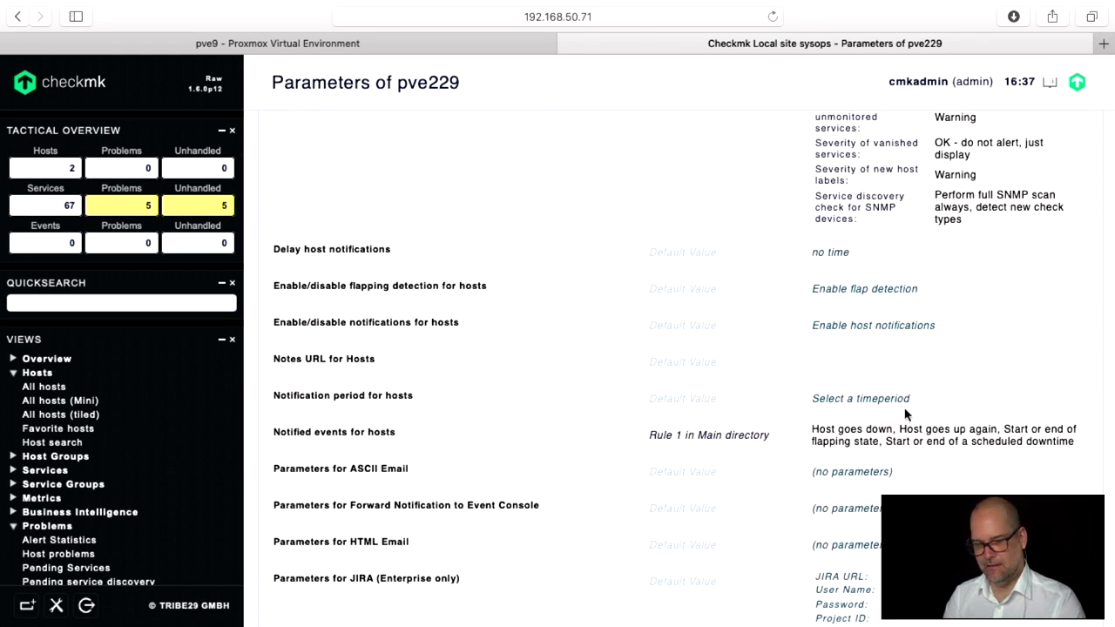
scroll(888, 436, down, 7)
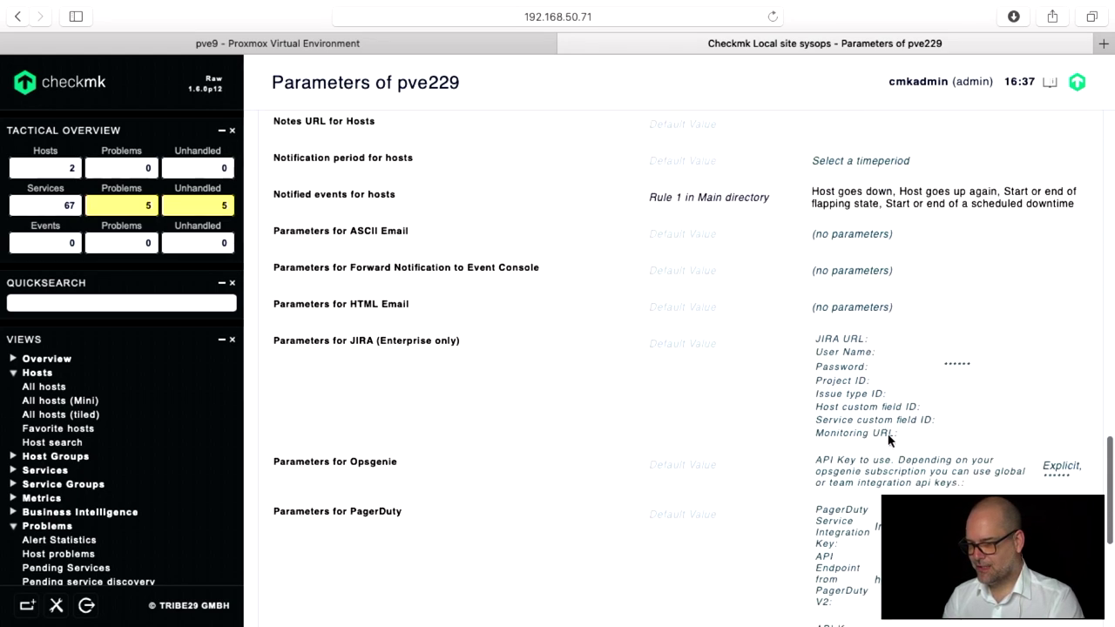
scroll(889, 436, down, 6)
scroll(888, 435, up, 5)
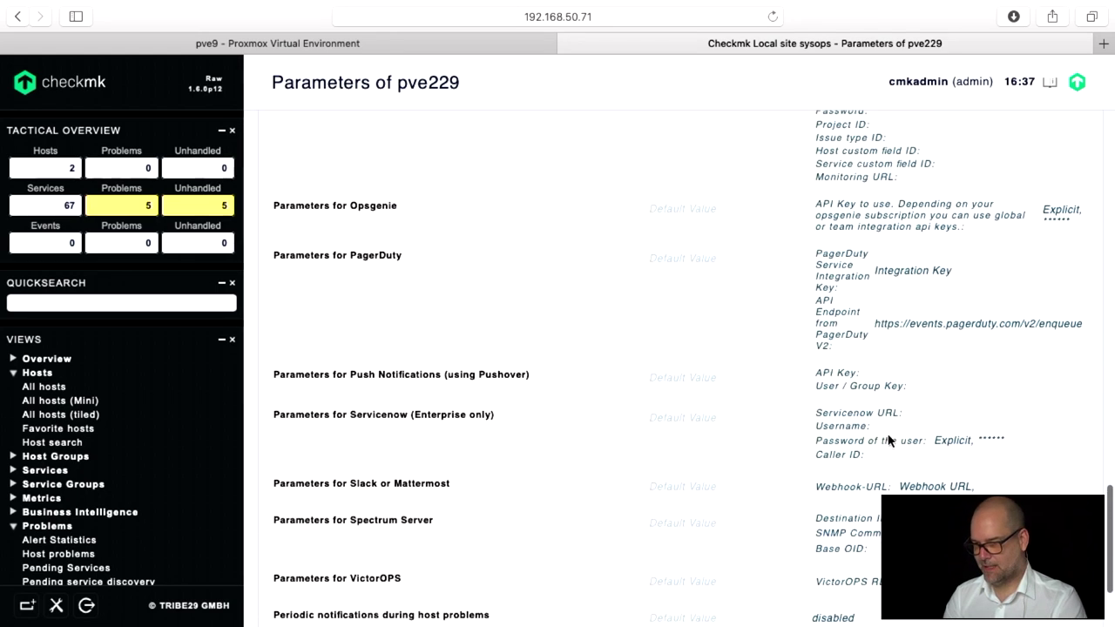
Search the parameters page of pve229 for "rule" and go through the matches to find parameters set by rules.
key(super+f)
text(rule)
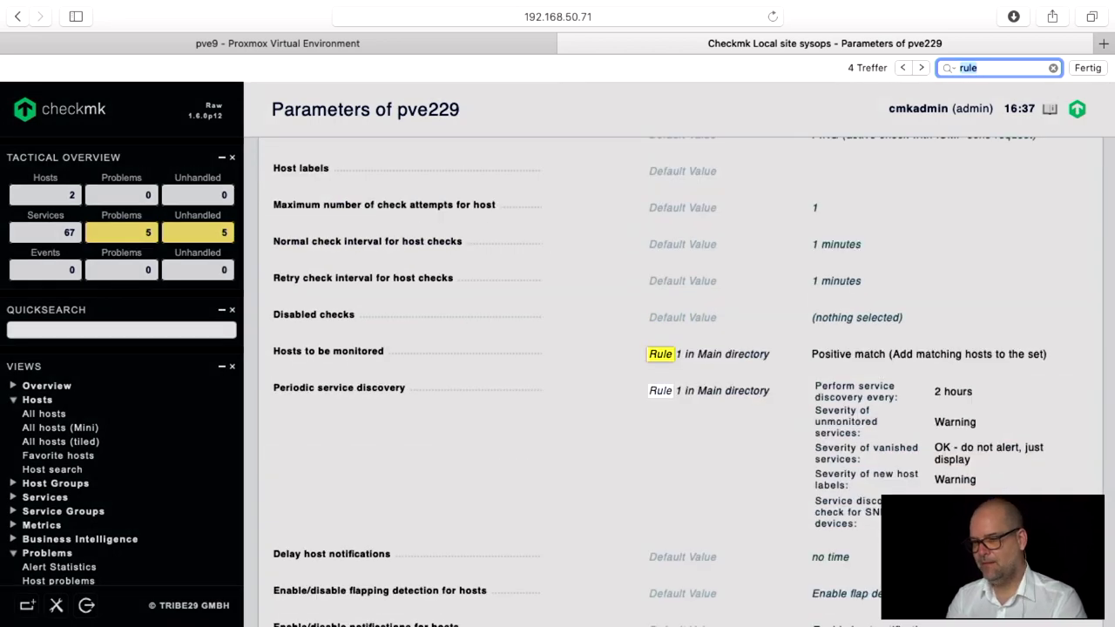
key(Return)
key(Return)
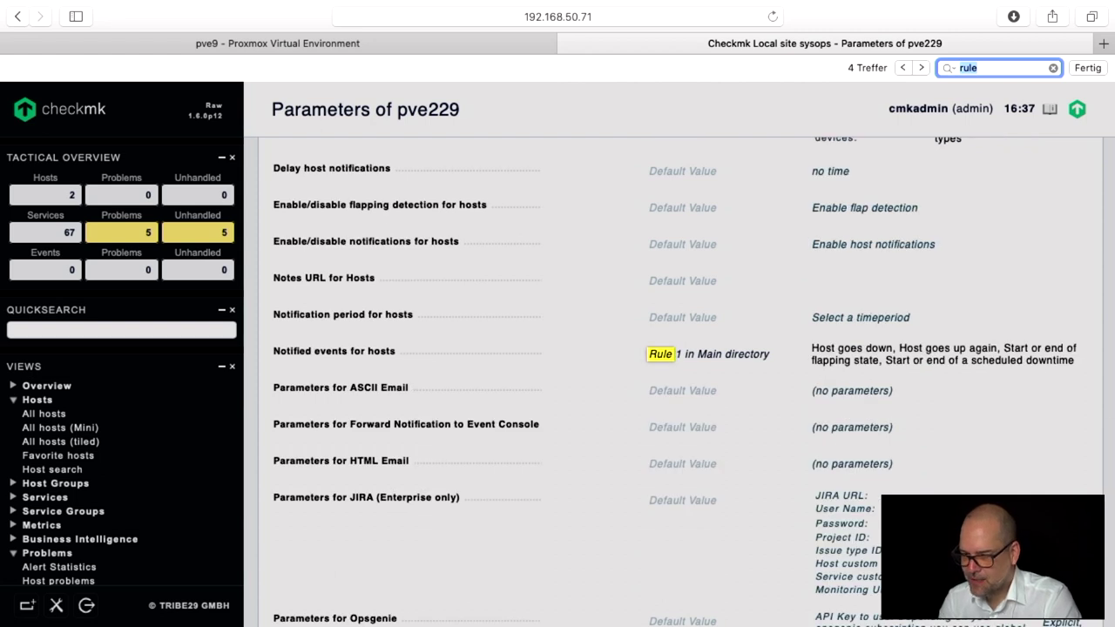
Search the parameters for "peri" and open the ruleset Service period for hosts for pve229.
text(peri)
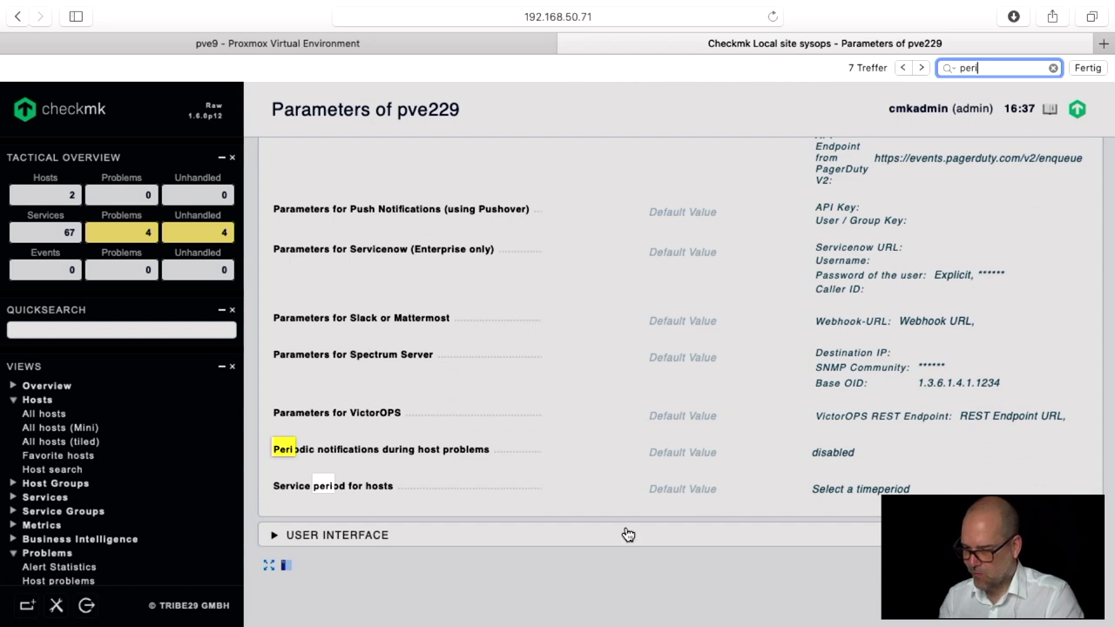
click(373, 492)
click(371, 490)
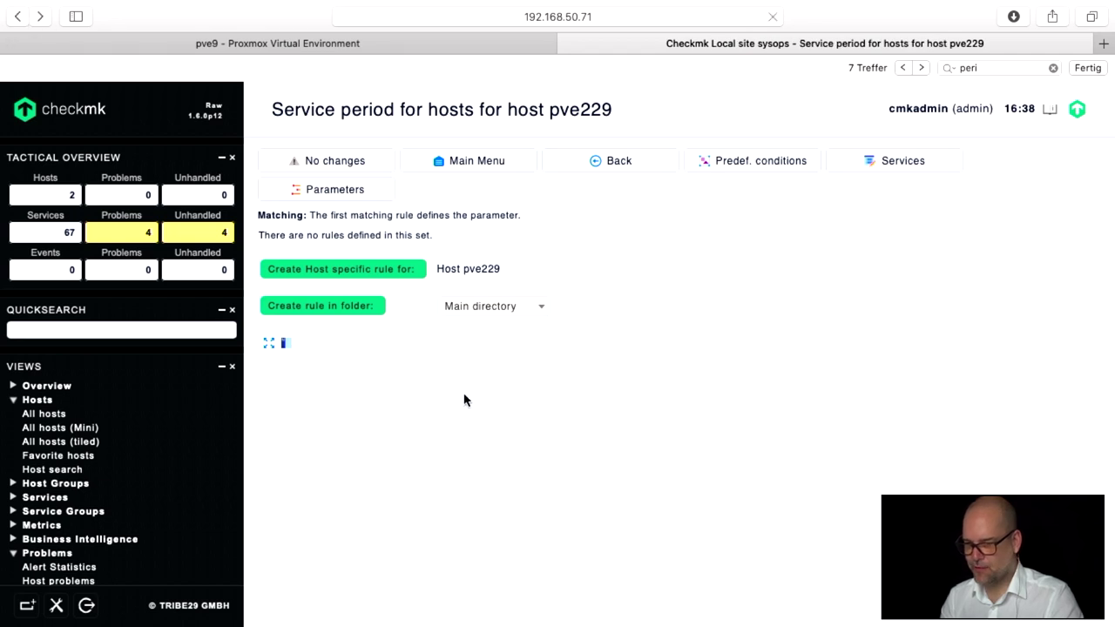
key(super+bracketleft)
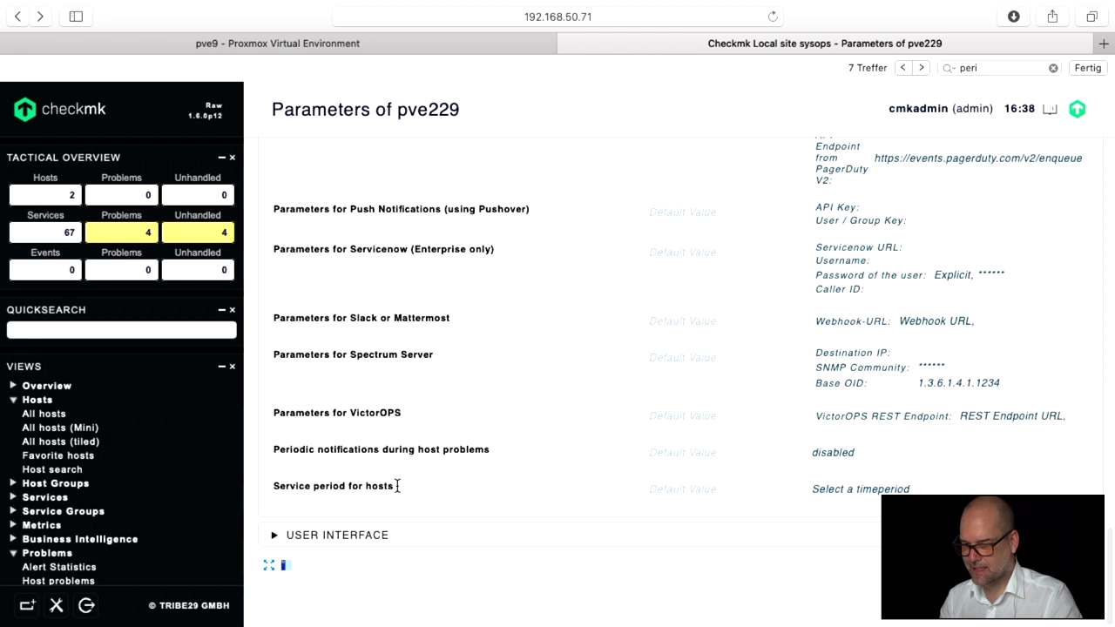
click(339, 496)
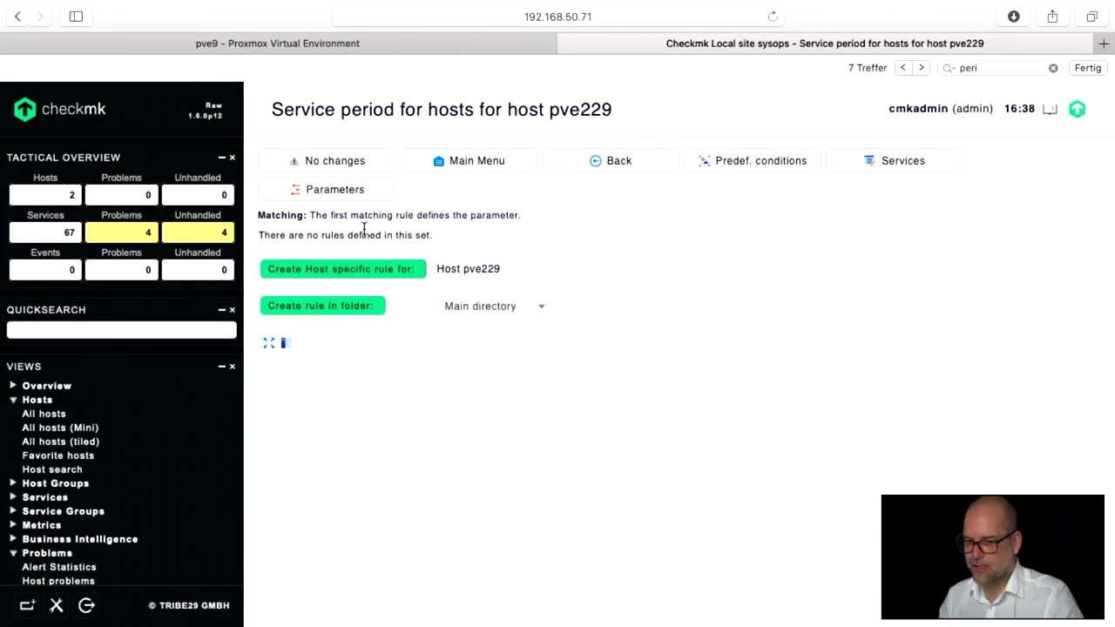
Create and save a host-specific Service period for hosts rule for pve229 with the timeperiod 24X7 - Always.
click(350, 271)
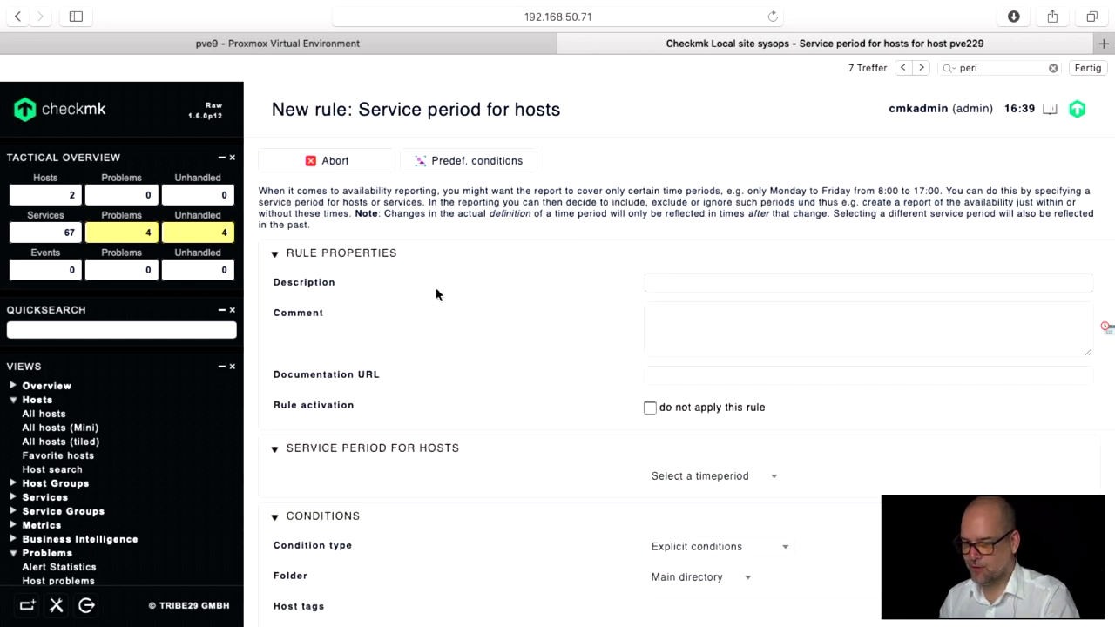
scroll(435, 294, down, 2)
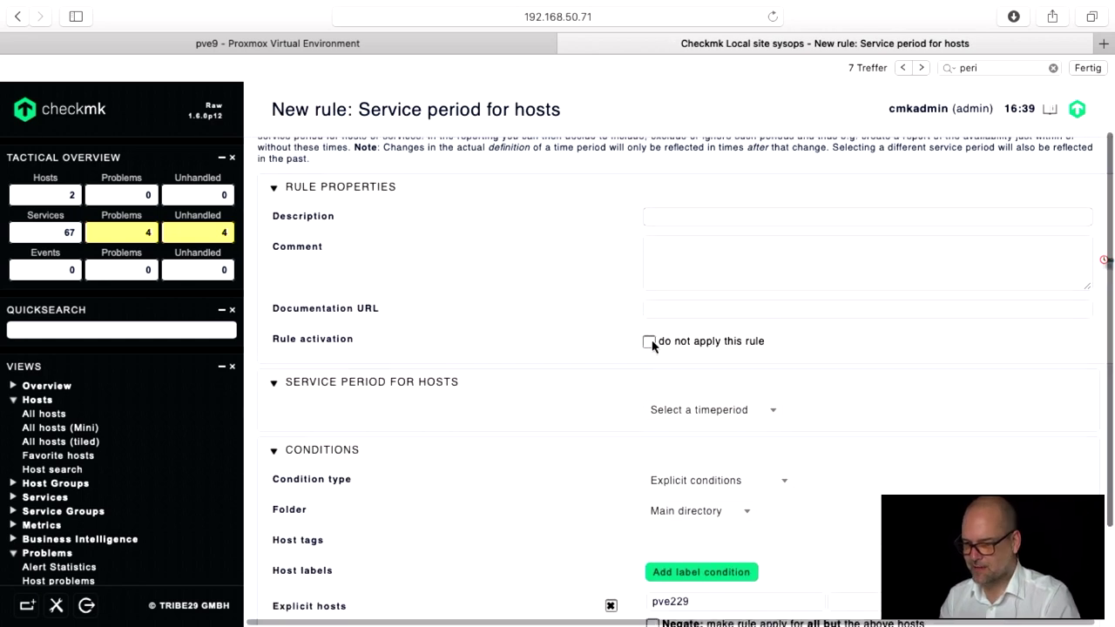
scroll(651, 345, down, 2)
click(669, 347)
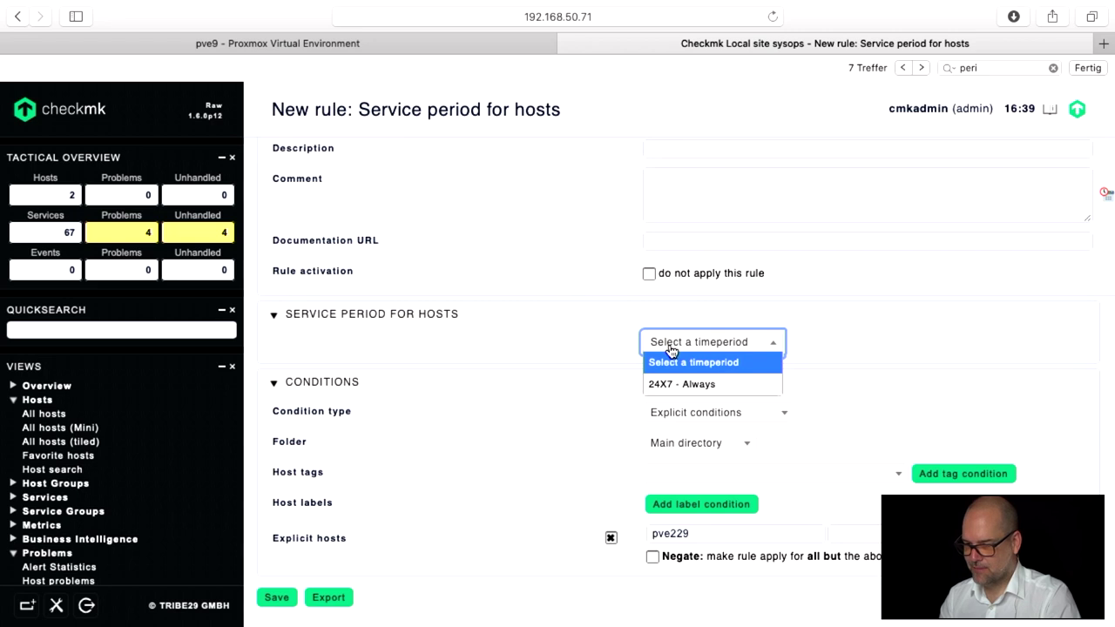
click(608, 341)
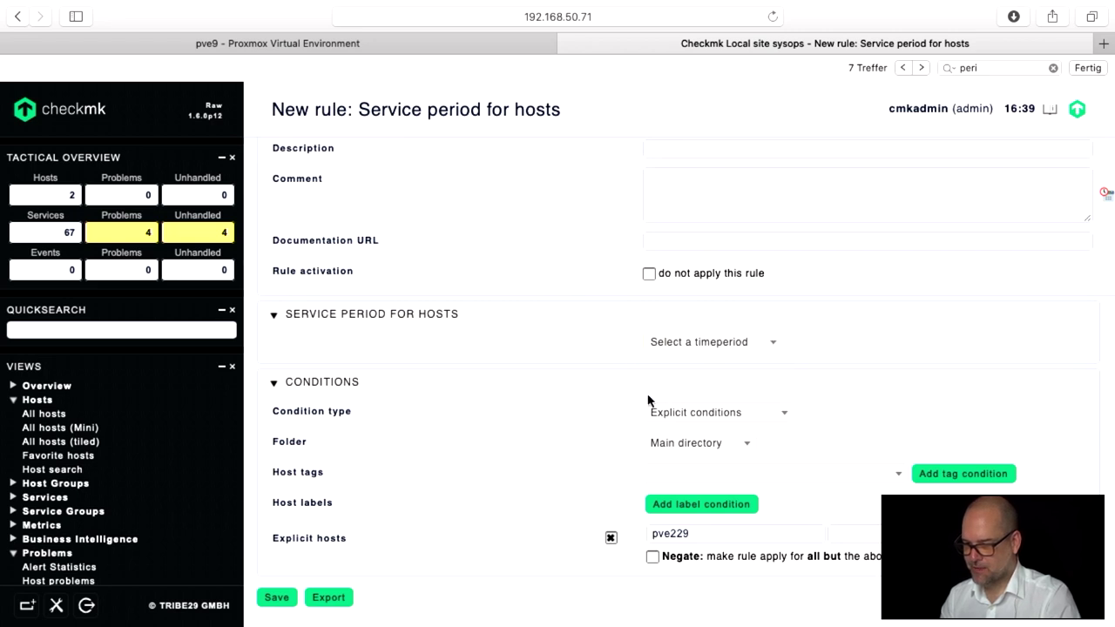
scroll(647, 399, down, 2)
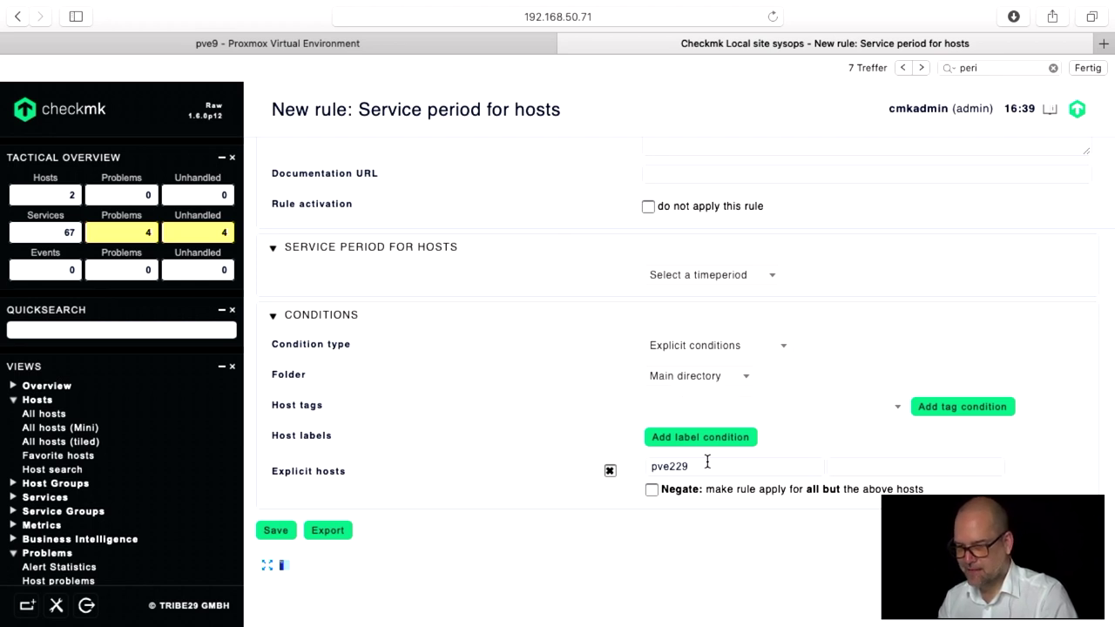
scroll(682, 394, up, 3)
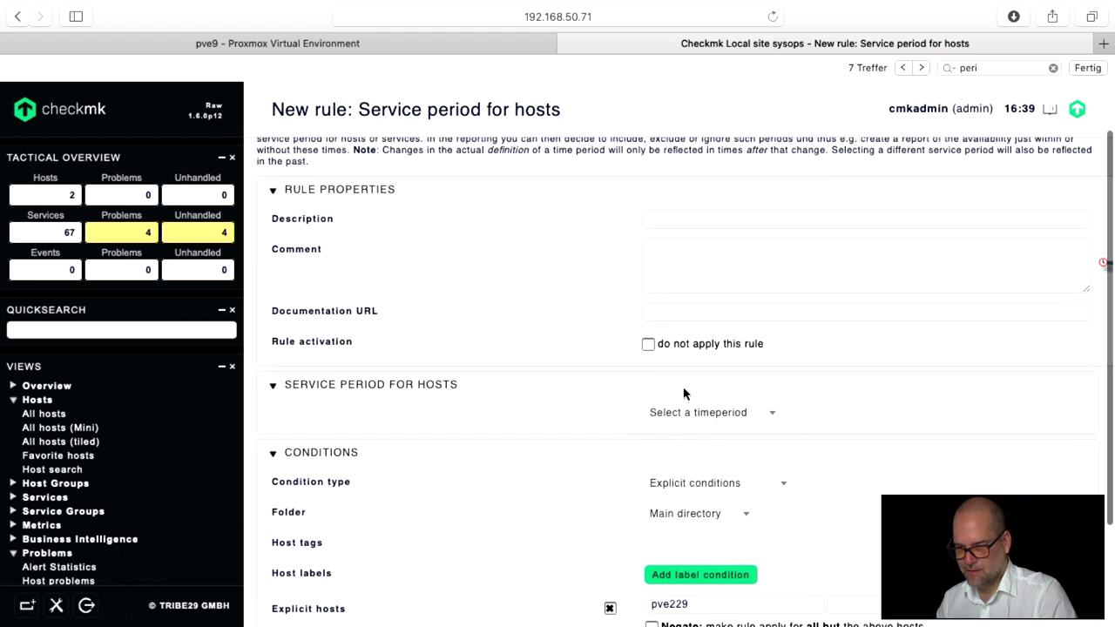
scroll(683, 393, down, 1)
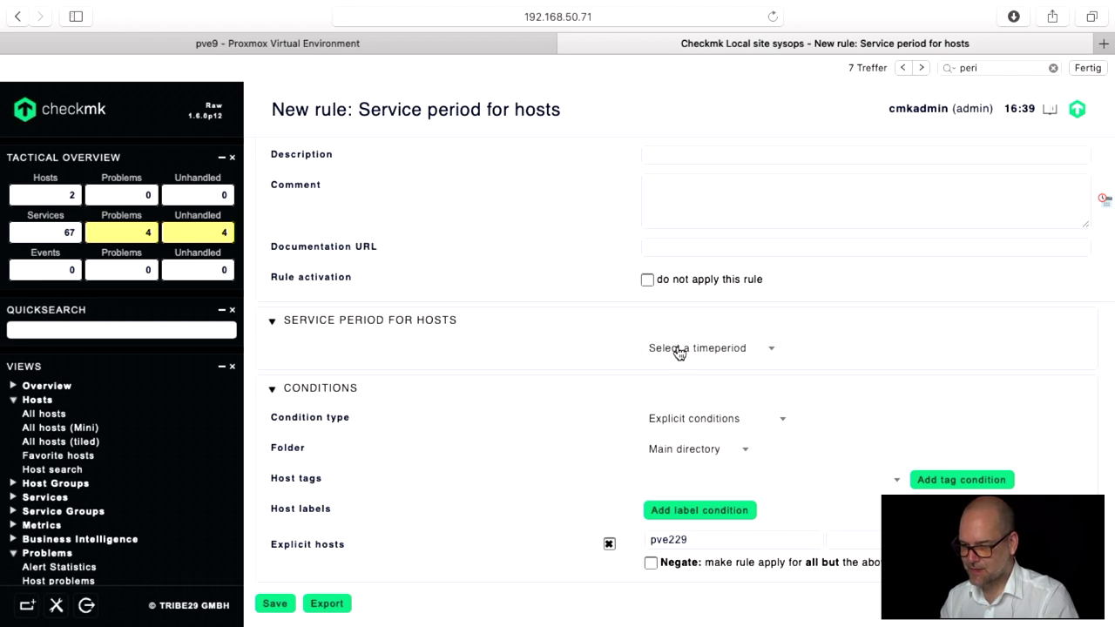
click(678, 353)
click(680, 390)
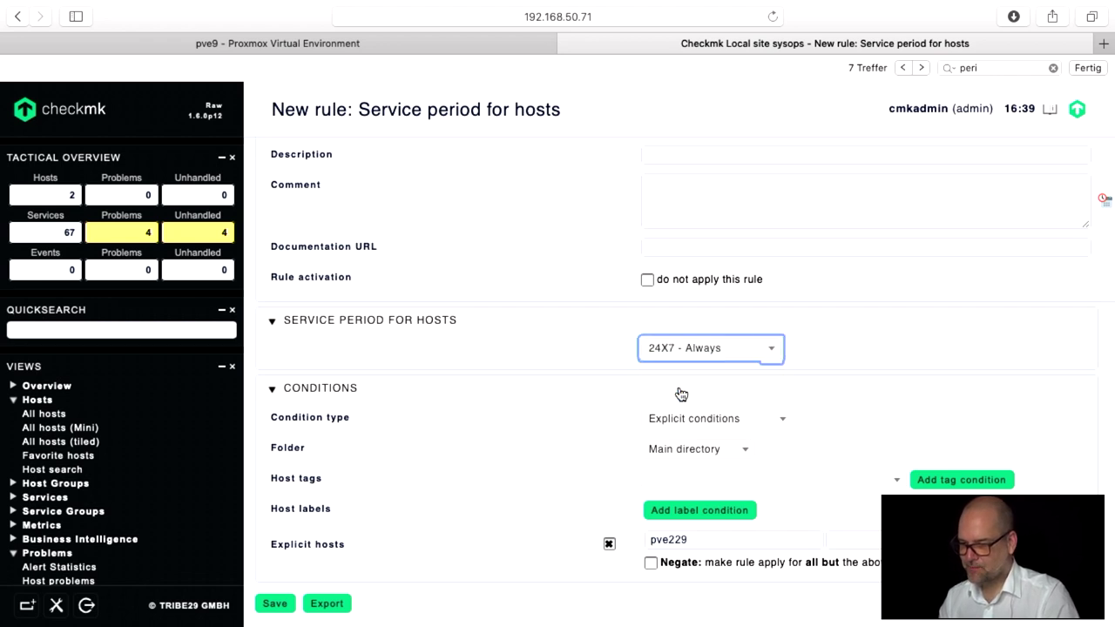
click(277, 603)
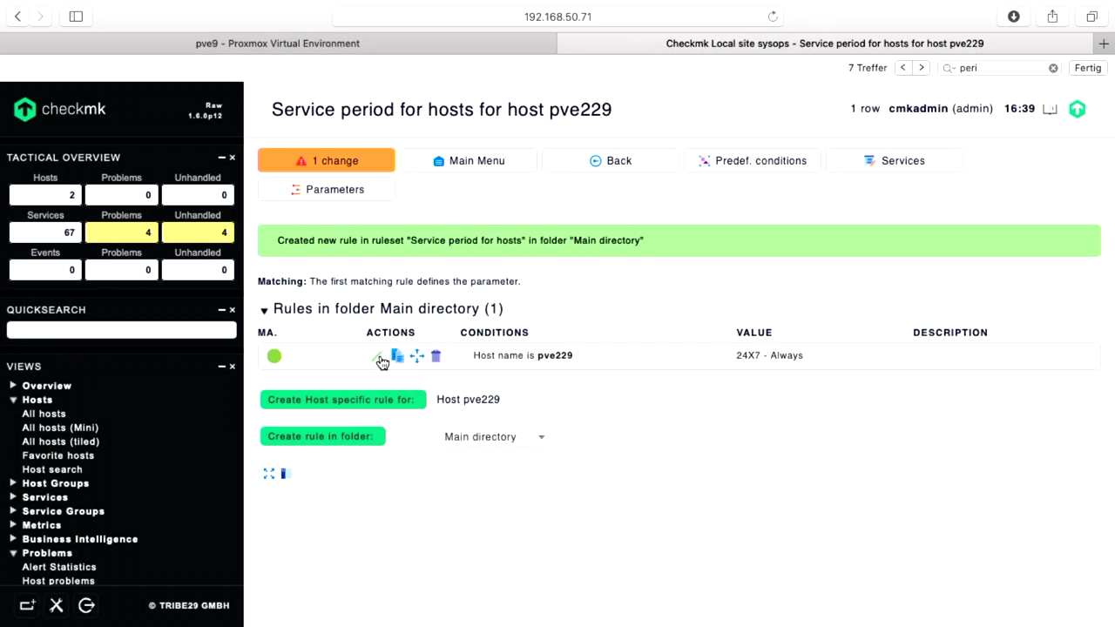
Look at the saved service period rule, leave it unedited and reopen the parameters of pve229 from the WATO host list.
click(378, 358)
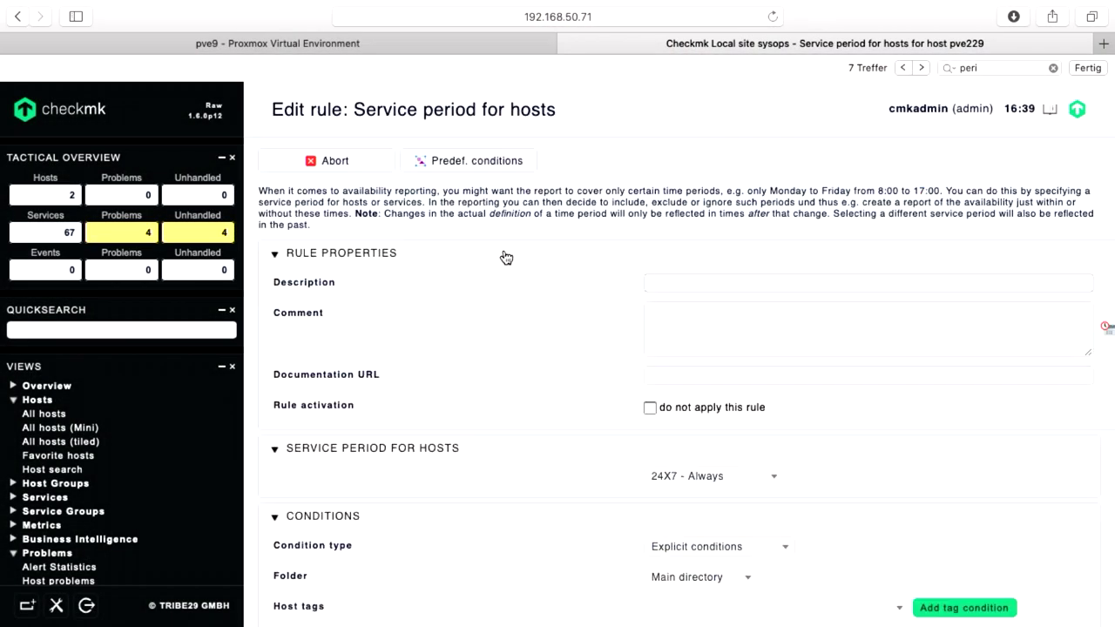
scroll(35, 431, down, 10)
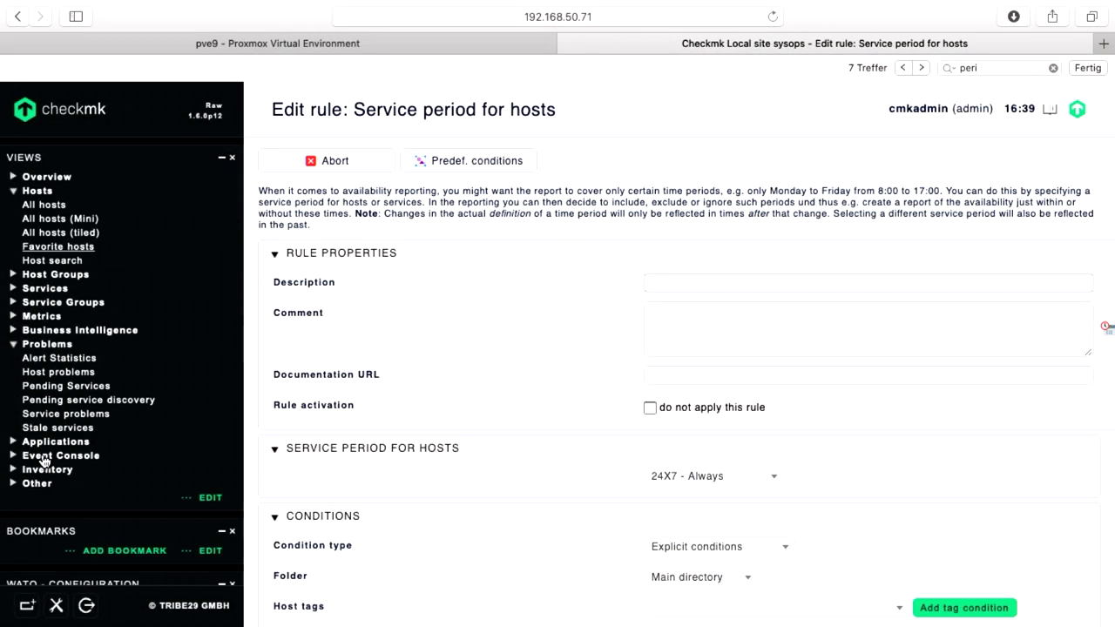
click(43, 289)
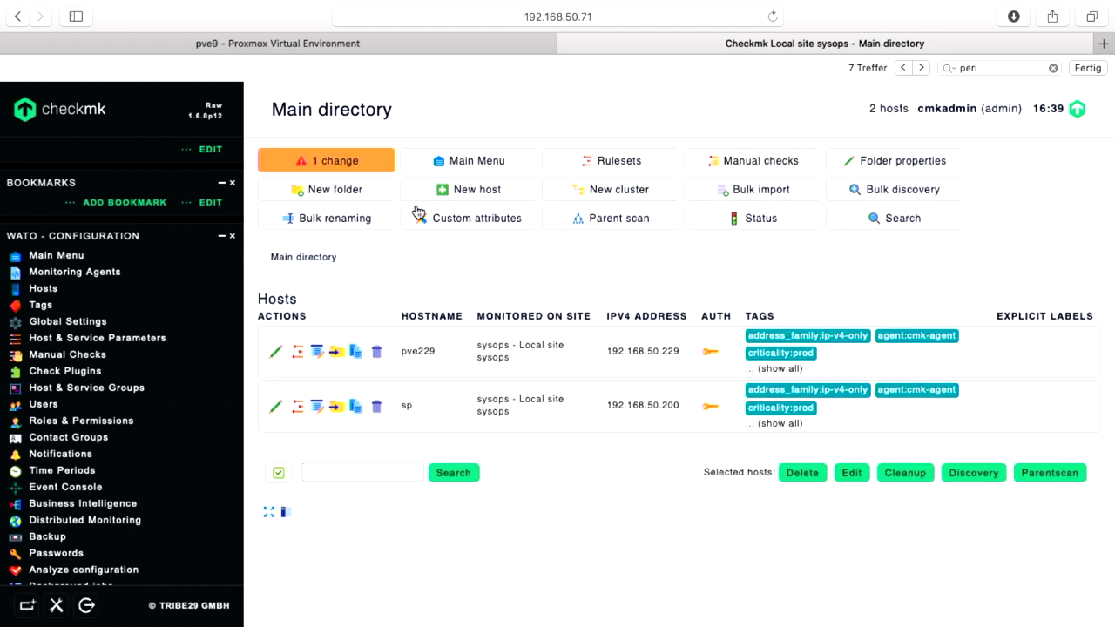
click(419, 351)
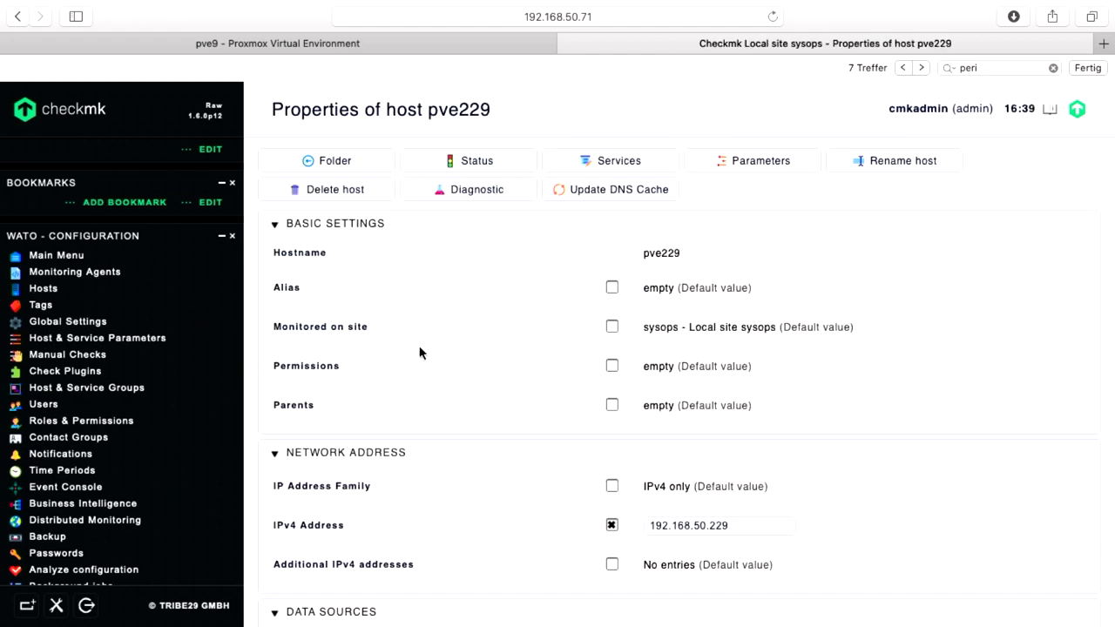
click(751, 171)
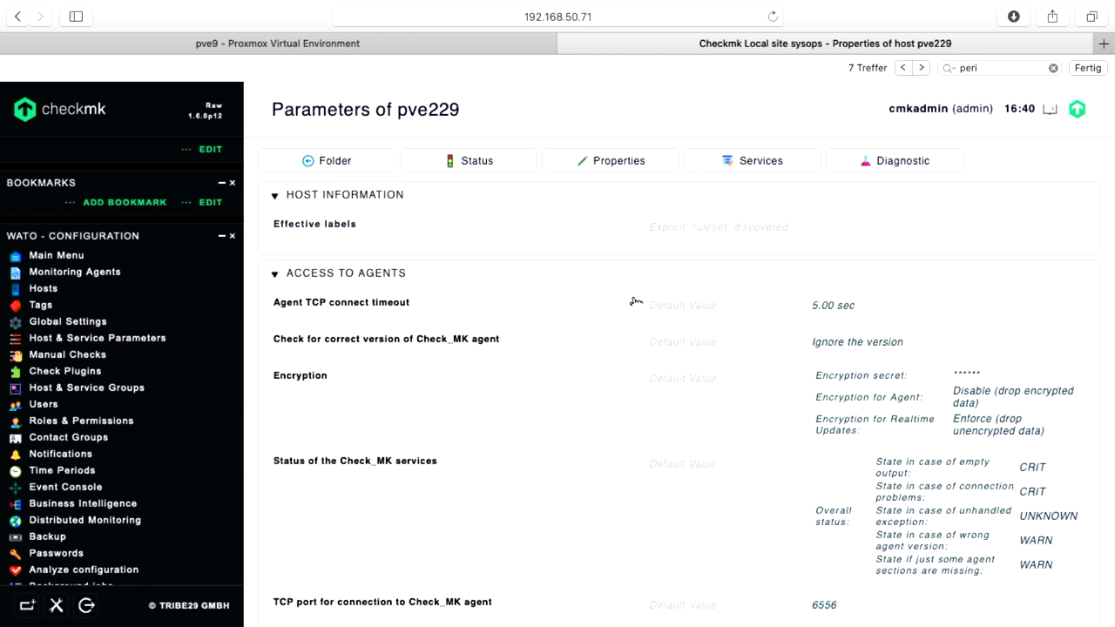
Open the ruleset TCP port for connection to Check_MK agent from the Access to Agents parameters of pve229.
scroll(619, 355, down, 3)
scroll(610, 348, down, 1)
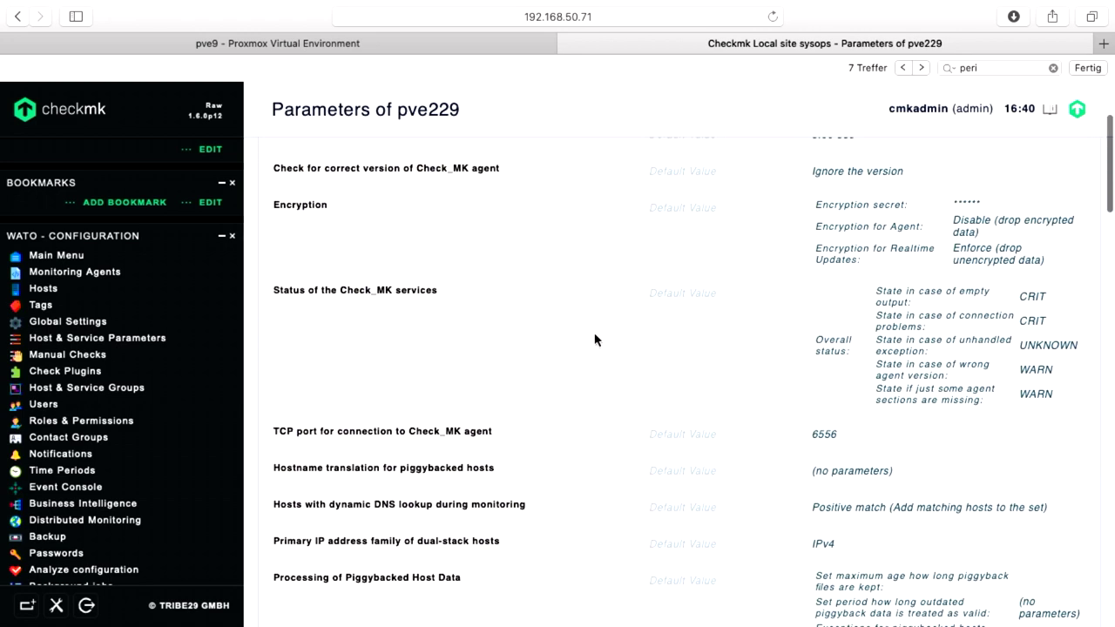
scroll(595, 339, down, 2)
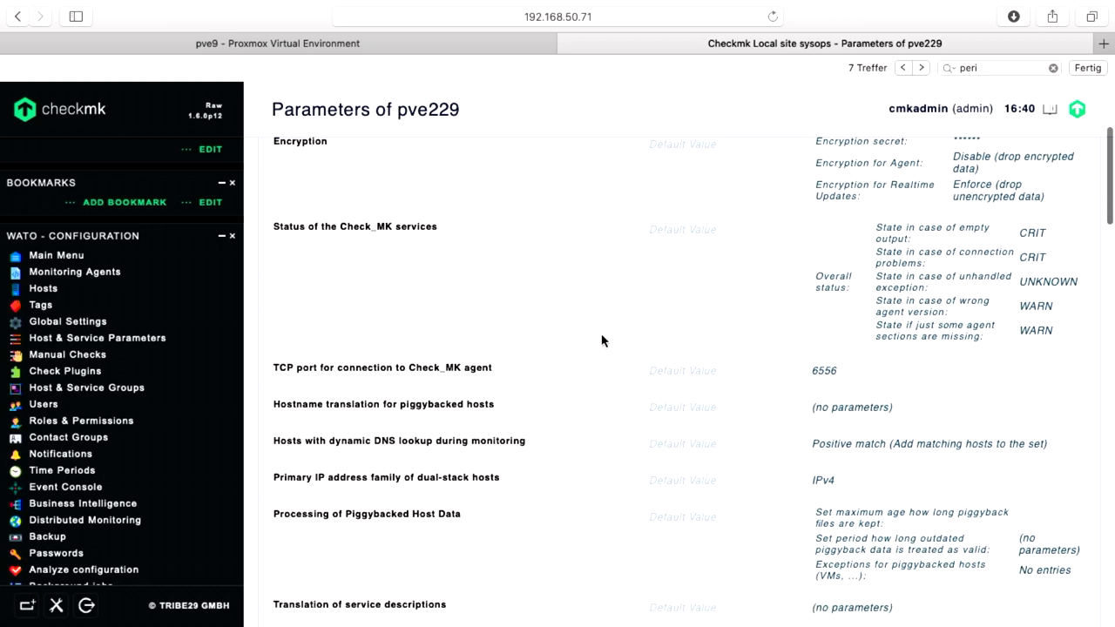
click(449, 374)
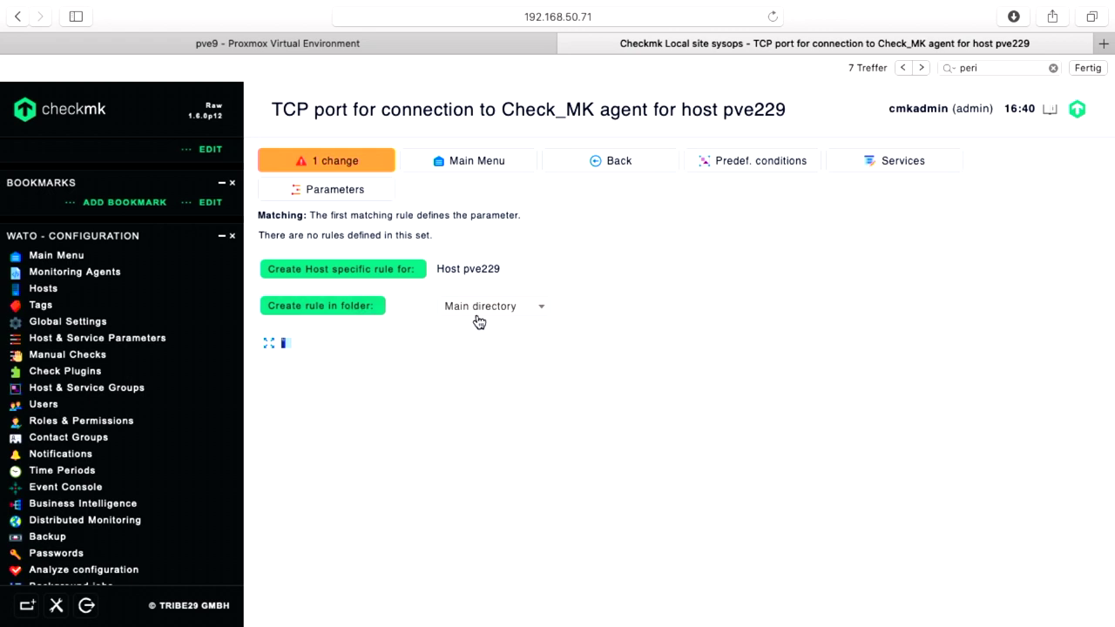
Draft a host-specific rule for pve229 with agent TCP port 10229, review its conditions and abort it.
click(415, 279)
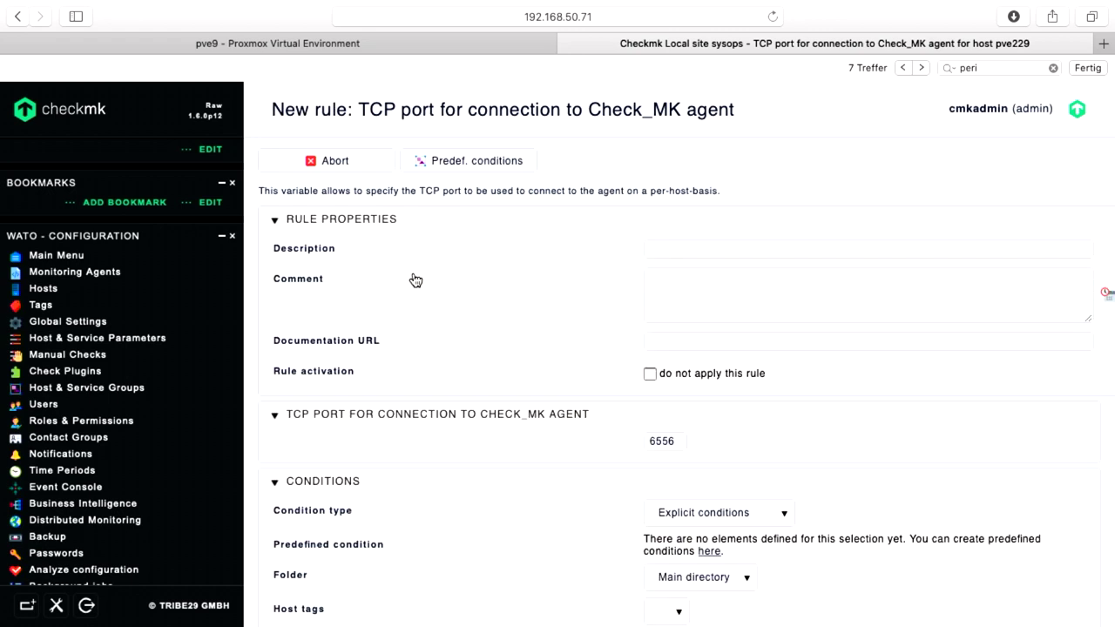
click(678, 440)
key(BackSpace)
text(7)
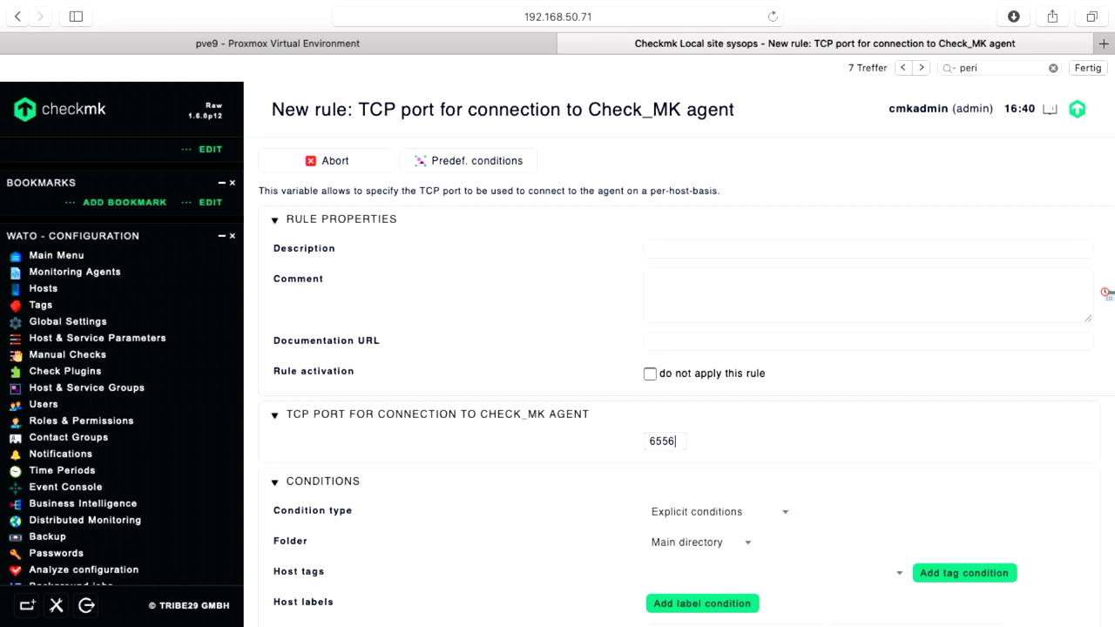
key(super+a)
text(100)
key(BackSpace)
text(2)
scroll(745, 444, down, 3)
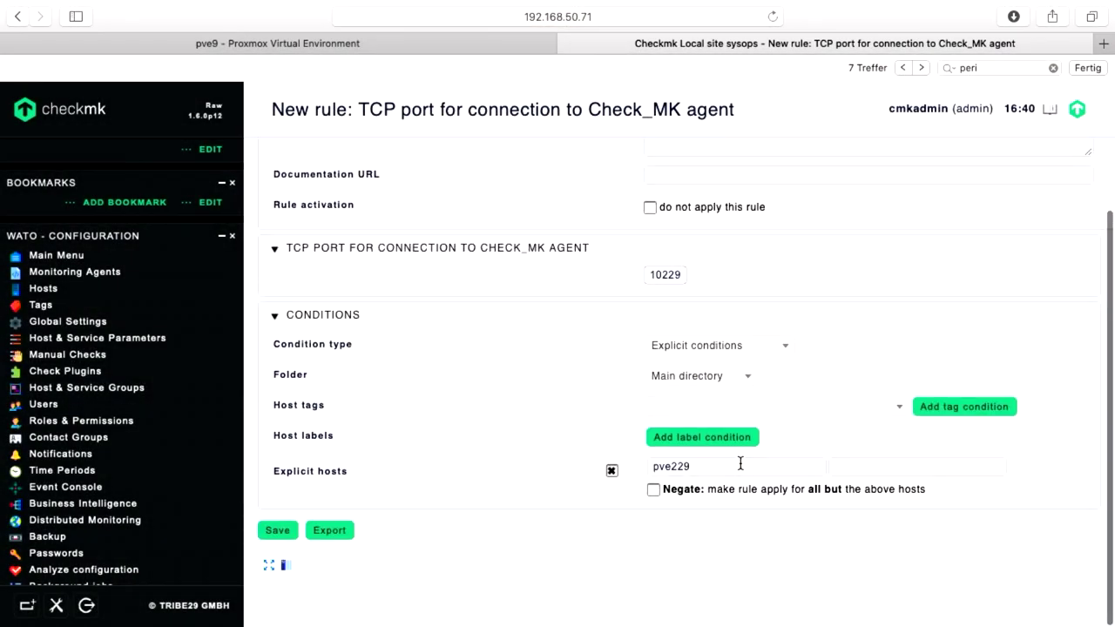
scroll(740, 463, up, 3)
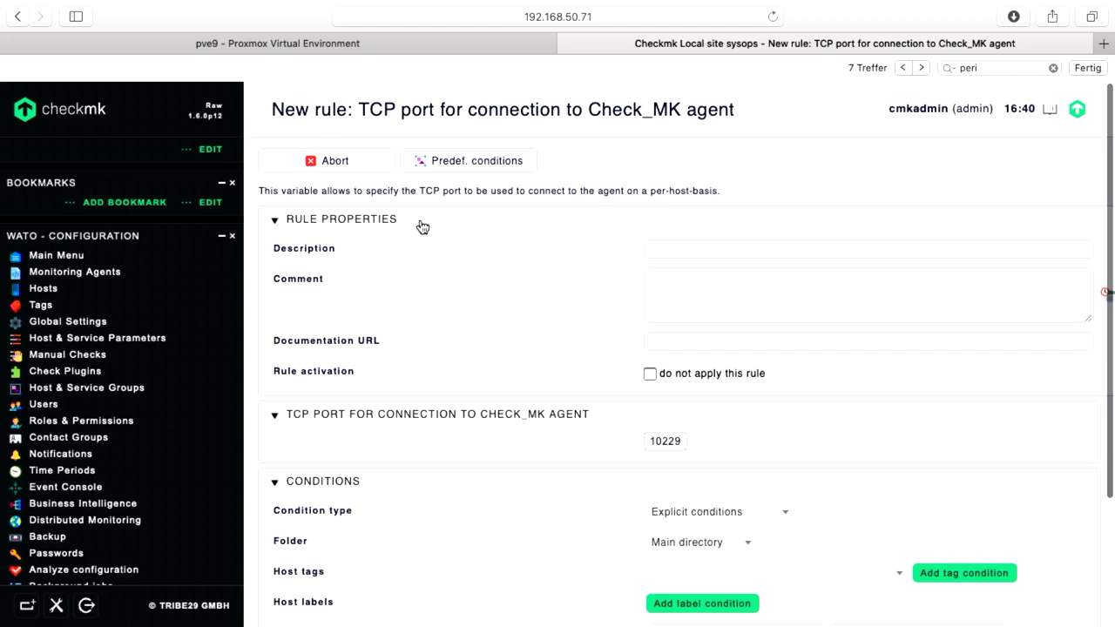
click(358, 162)
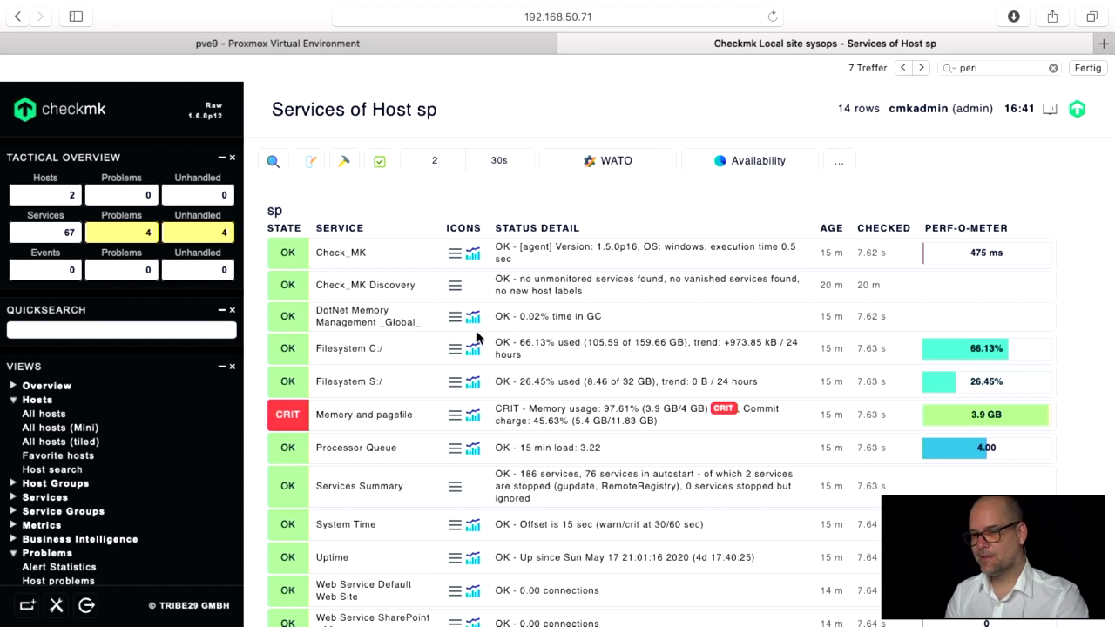
Inspect the Memory and pagefile service of host sp and the host's WATO properties, and return to its service list.
click(398, 416)
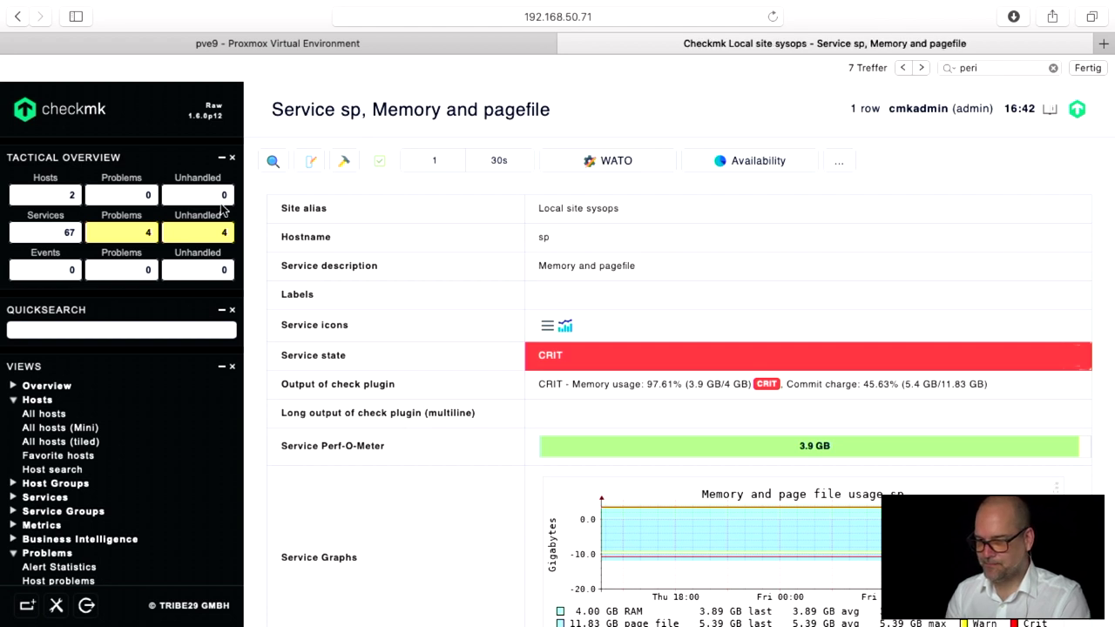
click(592, 166)
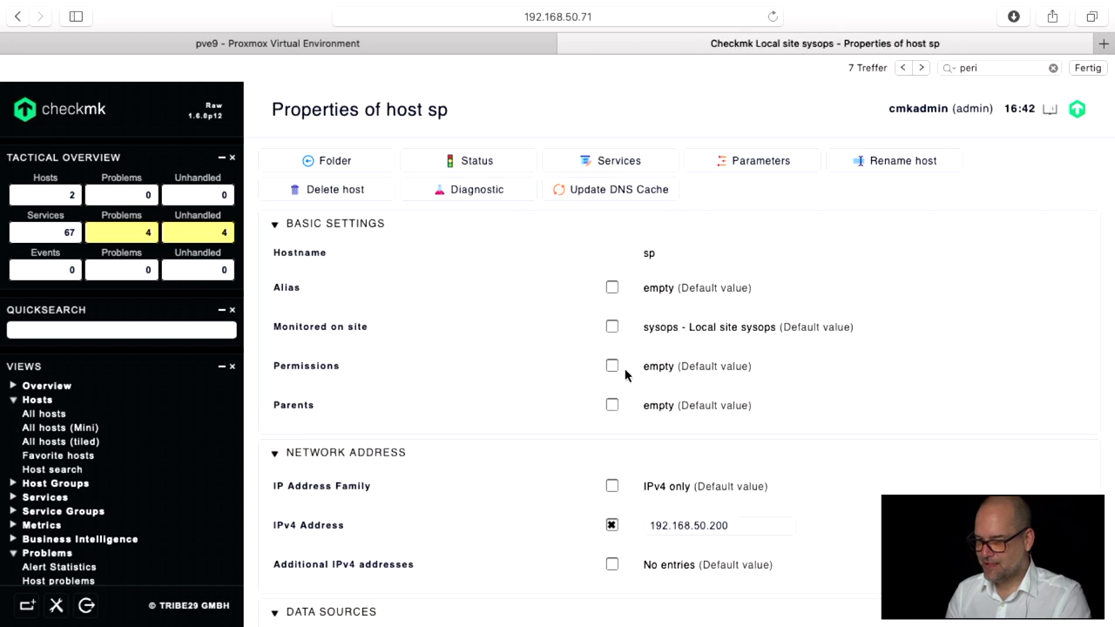
click(17, 16)
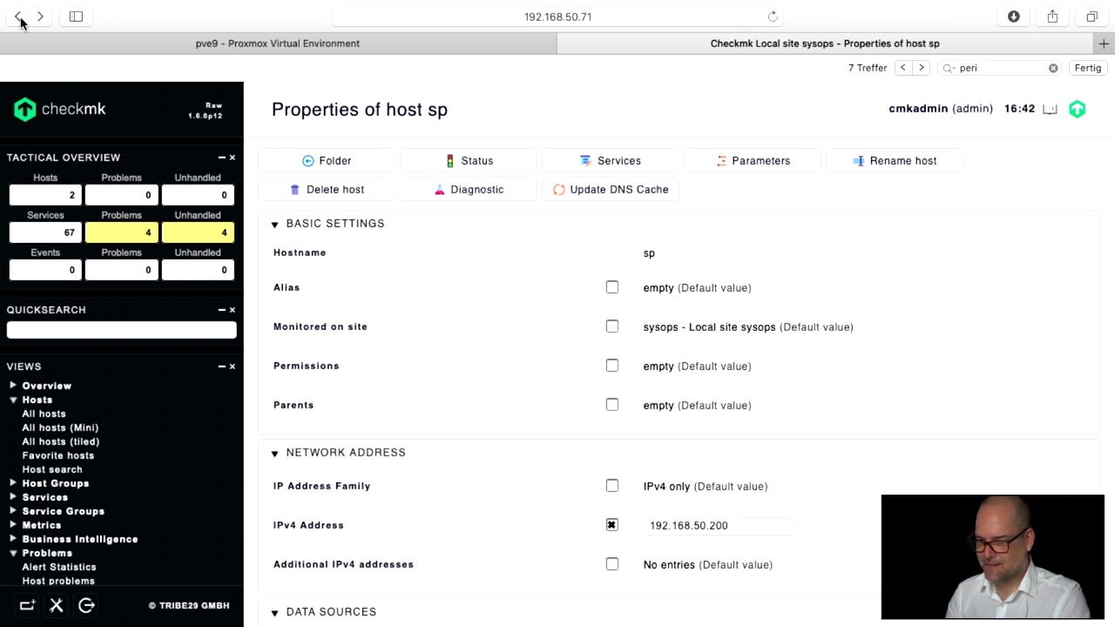
click(18, 16)
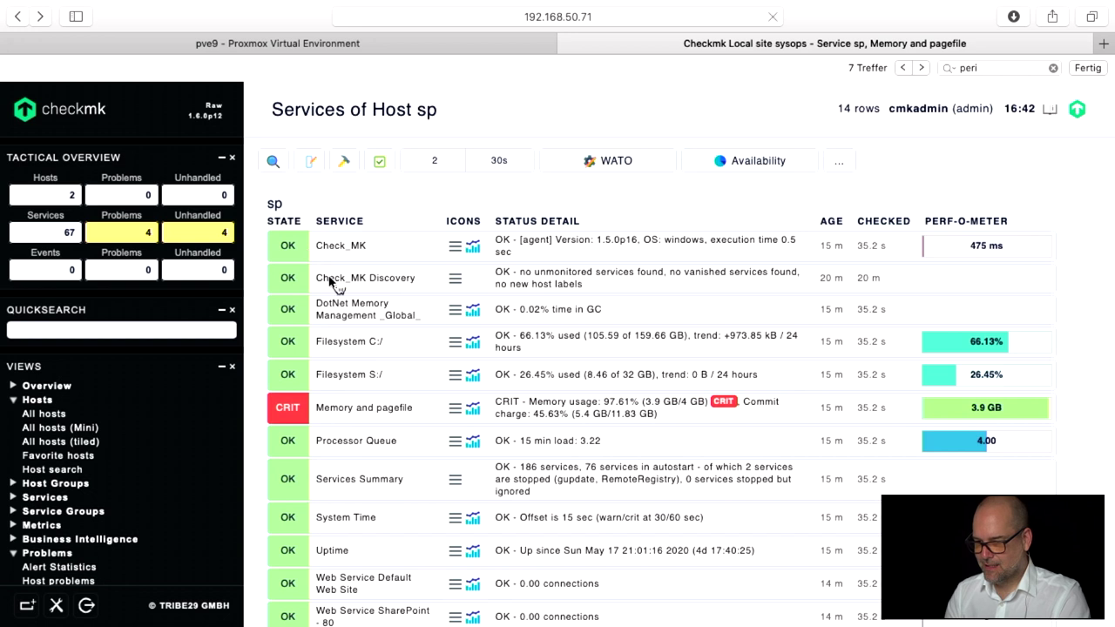
Show the selection checkboxes in the All hosts list, select pve229, view its services and open the services of host sp.
click(344, 160)
click(13, 18)
click(380, 162)
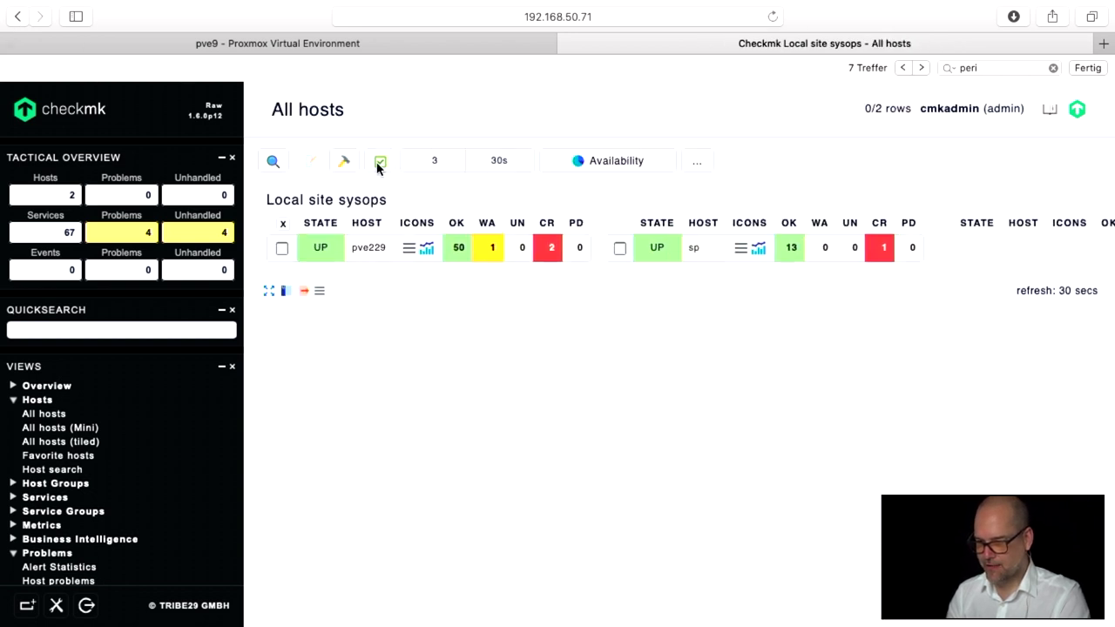
click(378, 243)
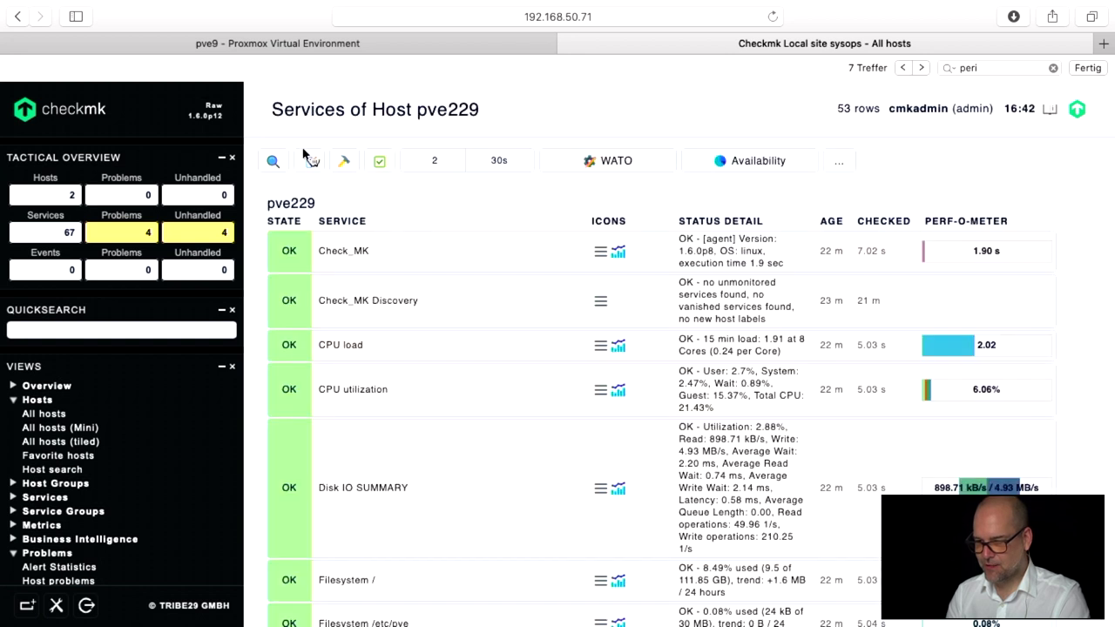
click(18, 17)
click(702, 253)
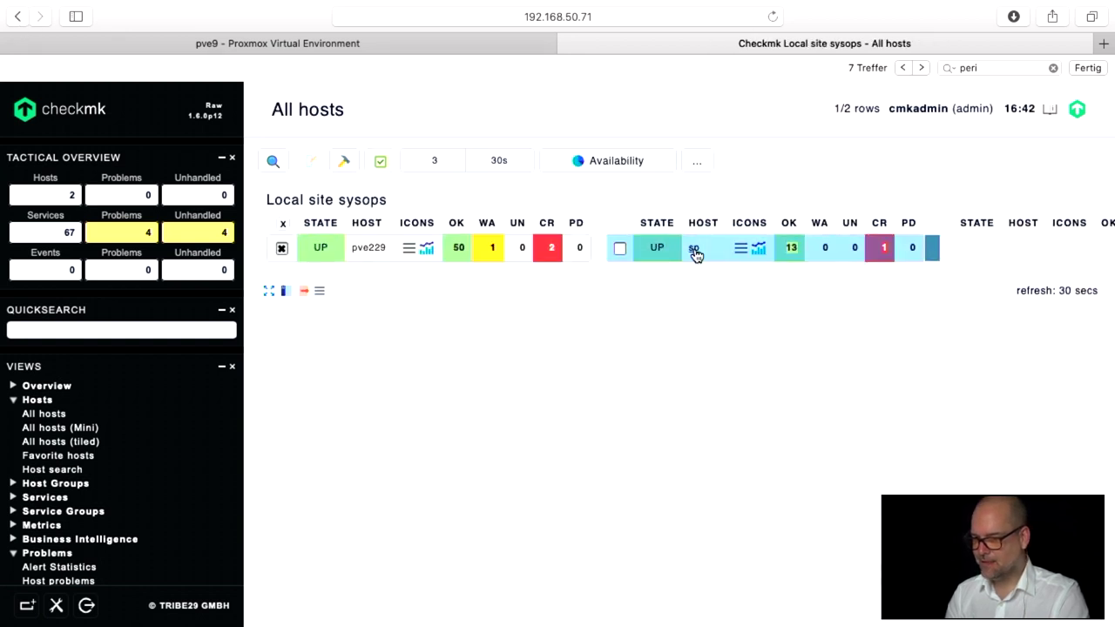
Select the Memory and pagefile service of host sp, open its details and review them down to the check manual.
click(378, 165)
click(283, 410)
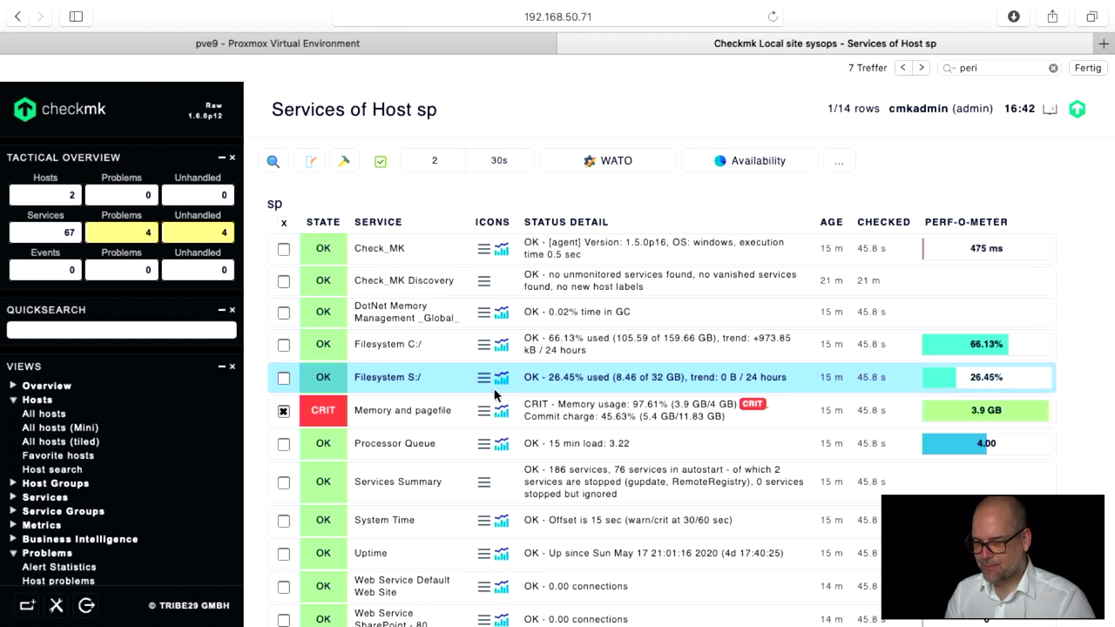
click(442, 411)
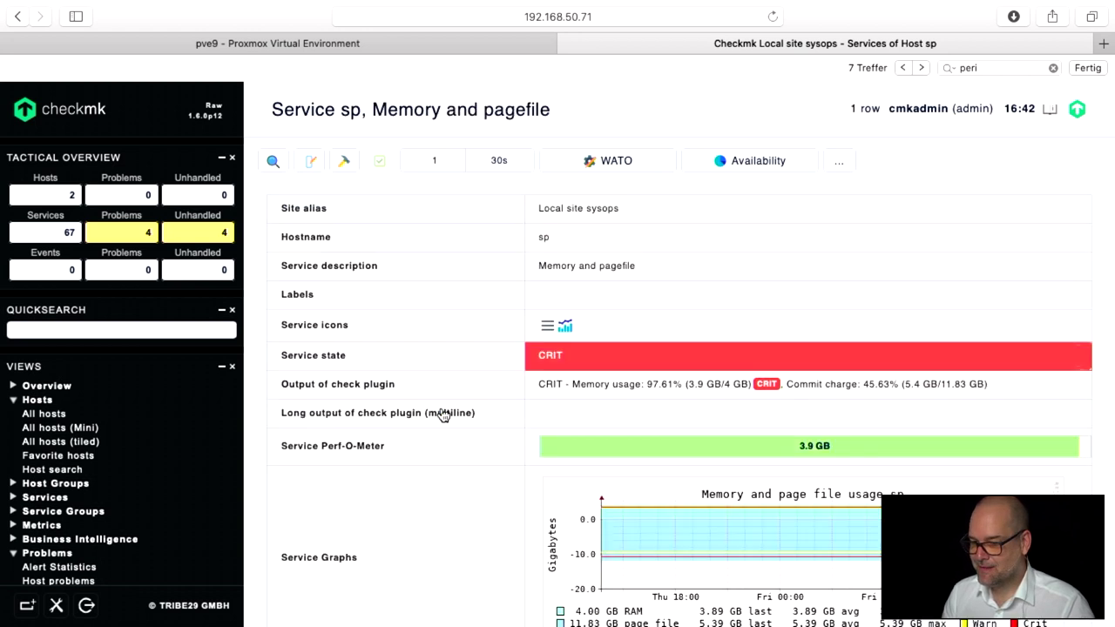
scroll(442, 411, down, 10)
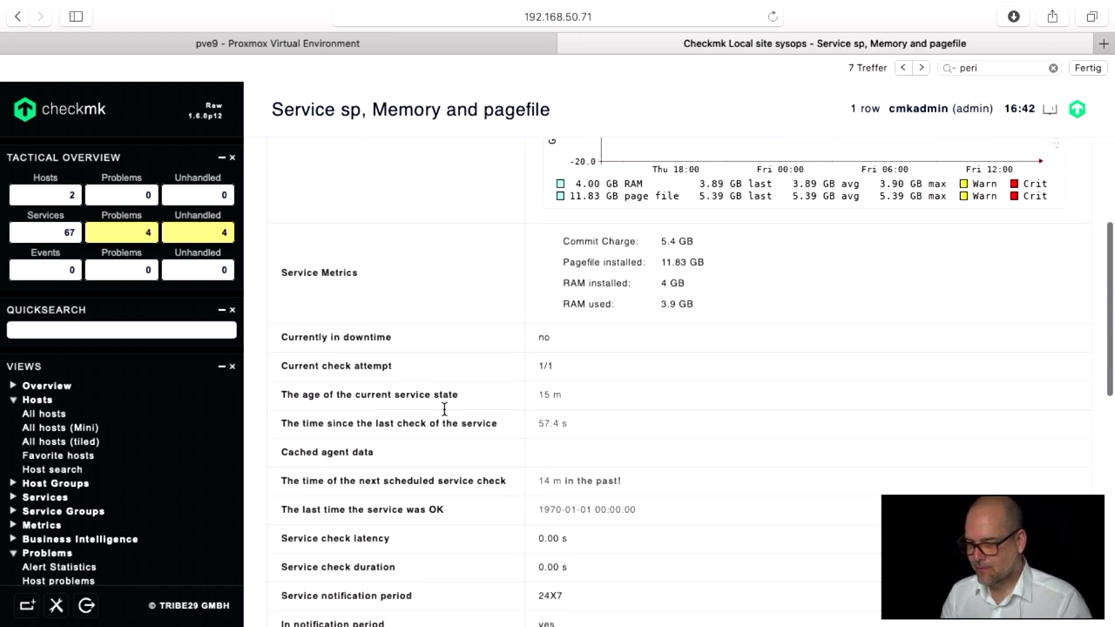
scroll(445, 409, down, 5)
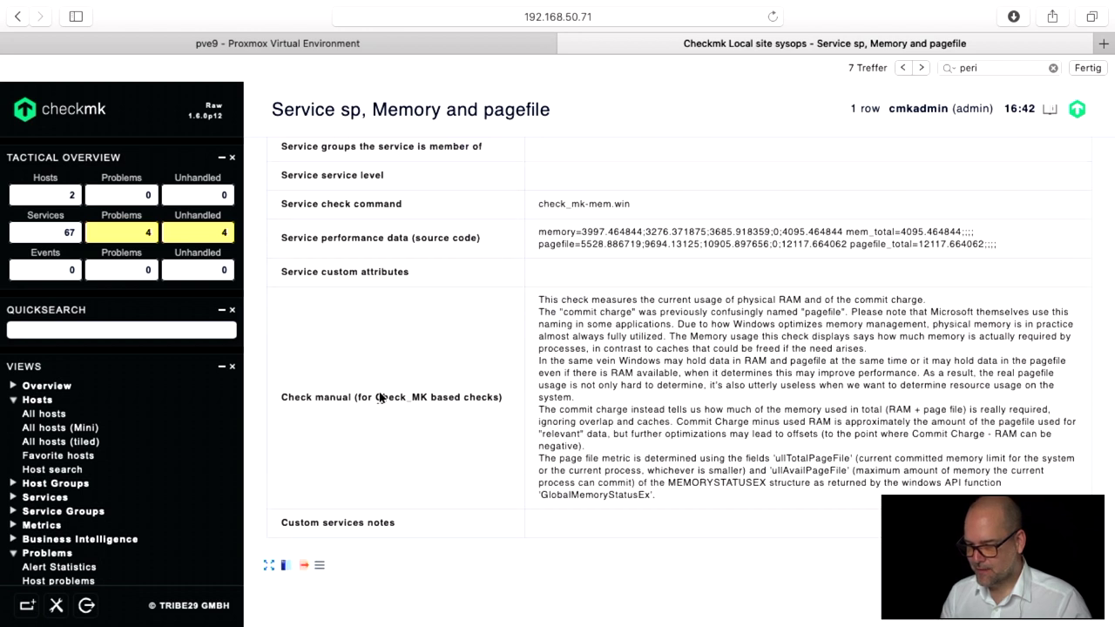
scroll(582, 232, up, 15)
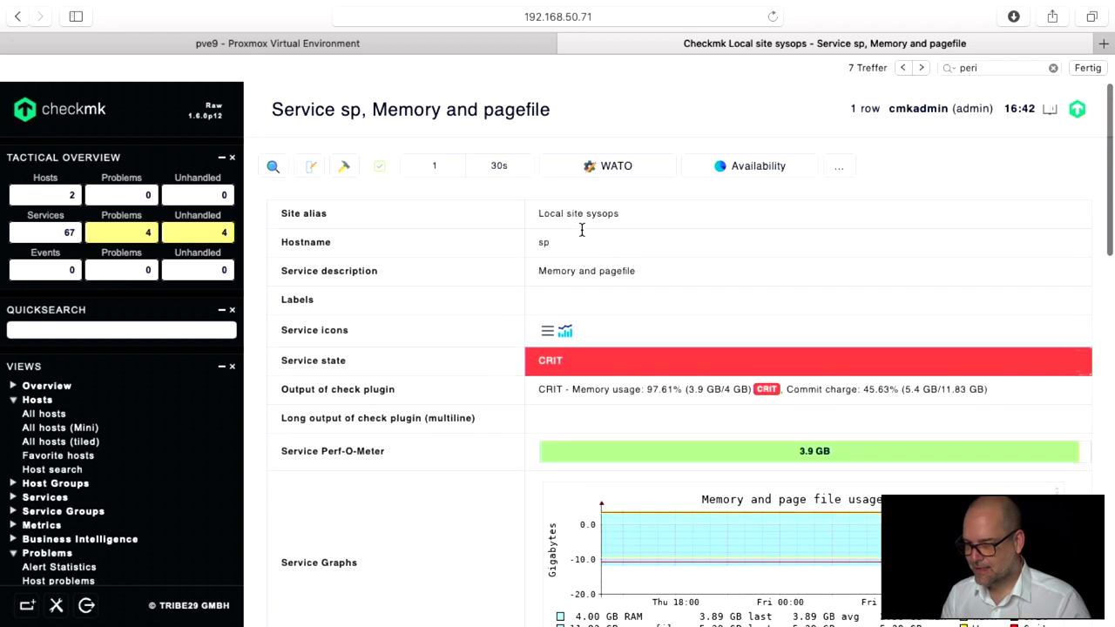
Open the parameters of the Memory and pagefile service and its Memory levels for Windows ruleset.
click(549, 326)
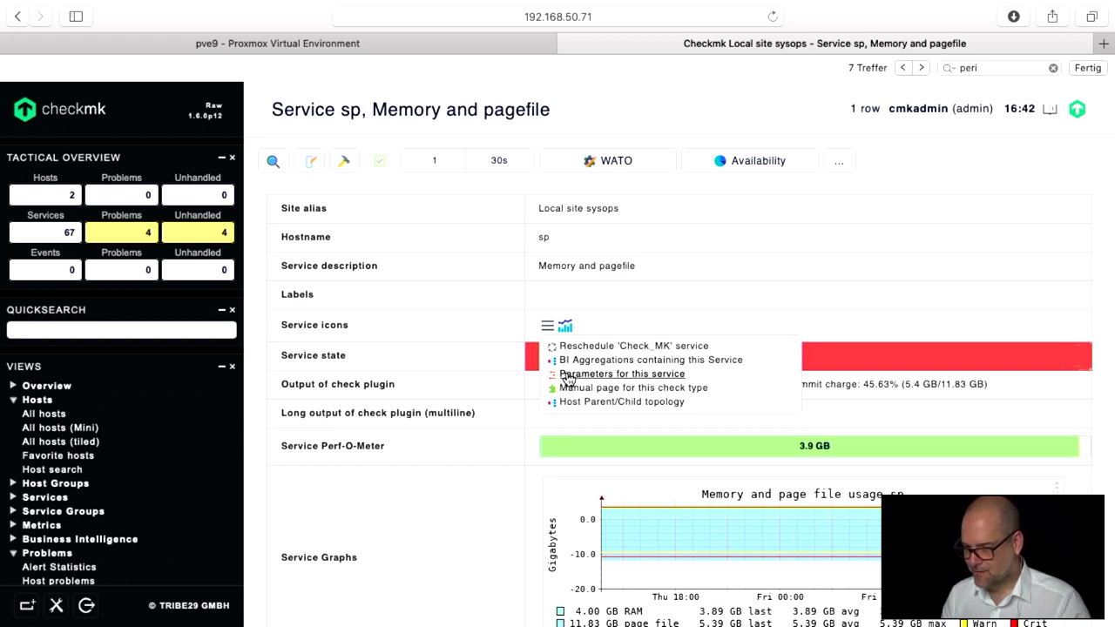
click(567, 376)
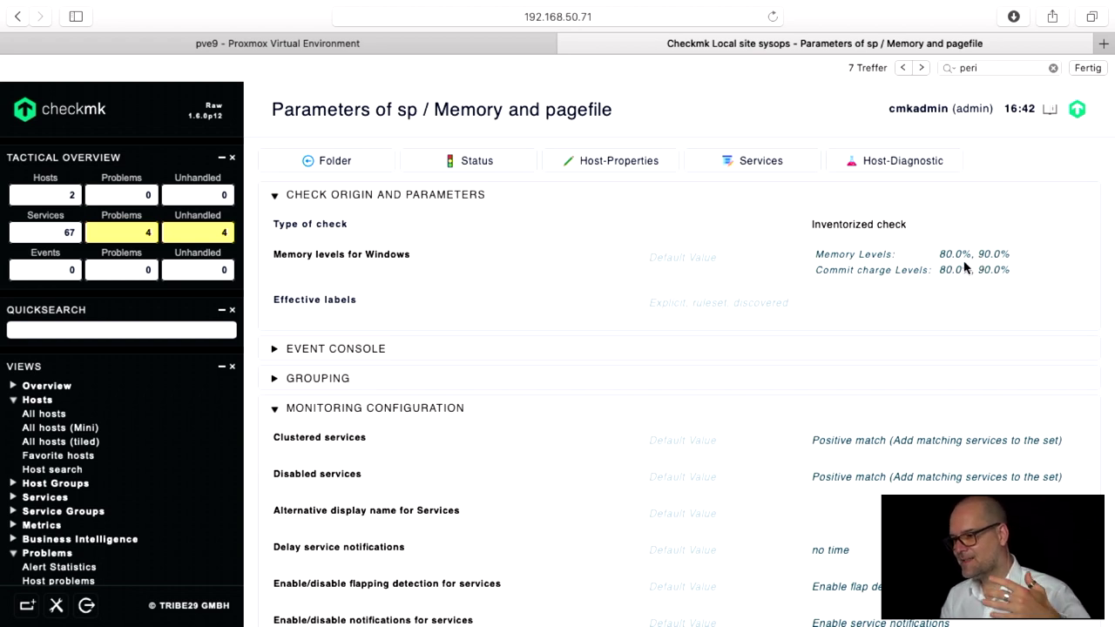
click(397, 259)
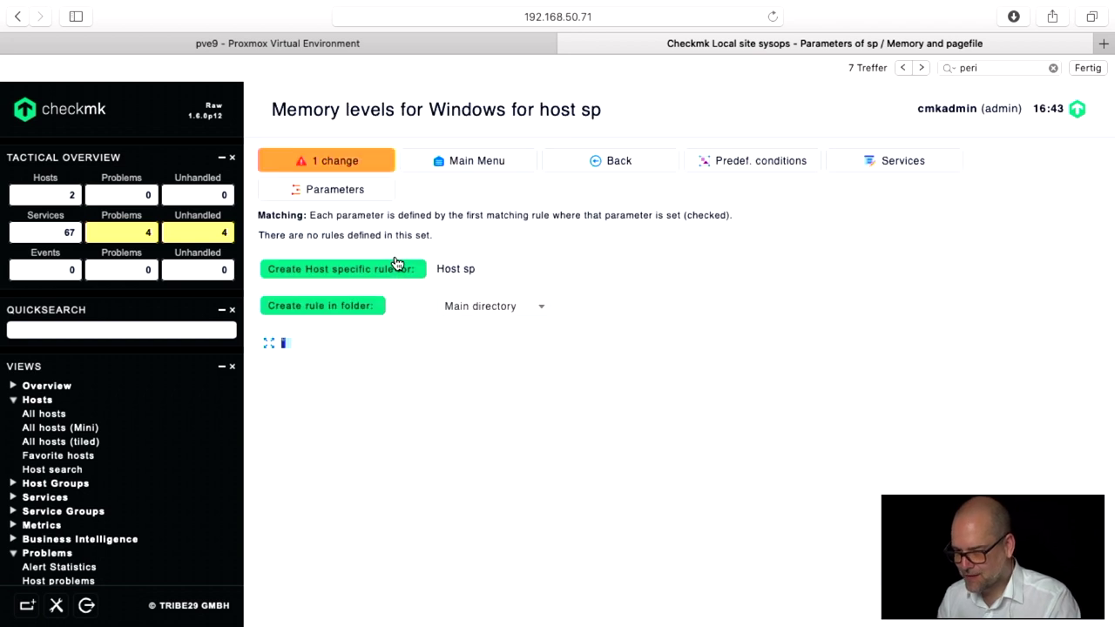
Create a host-specific Memory levels for Windows rule for sp with warning at 98 % and critical at 99 %.
click(410, 269)
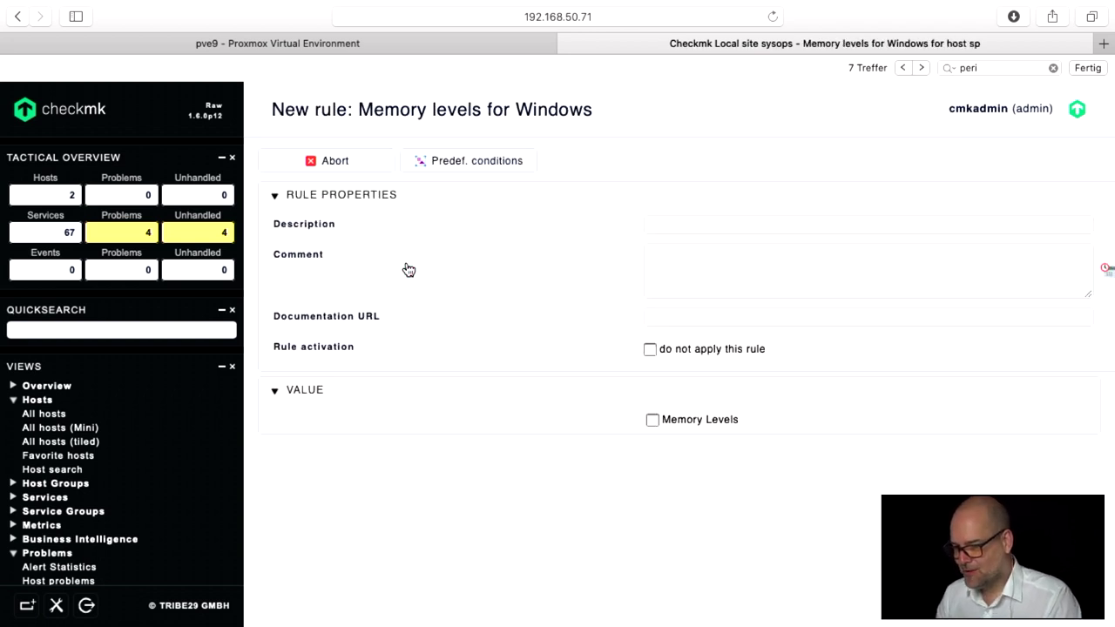
scroll(513, 378, down, 3)
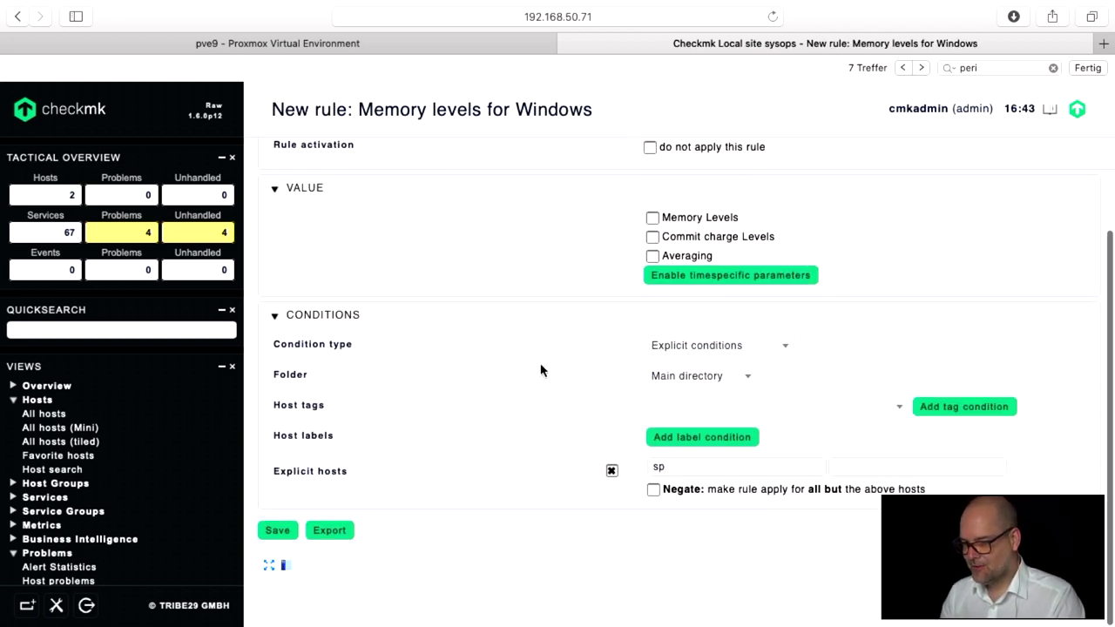
scroll(592, 309, up, 1)
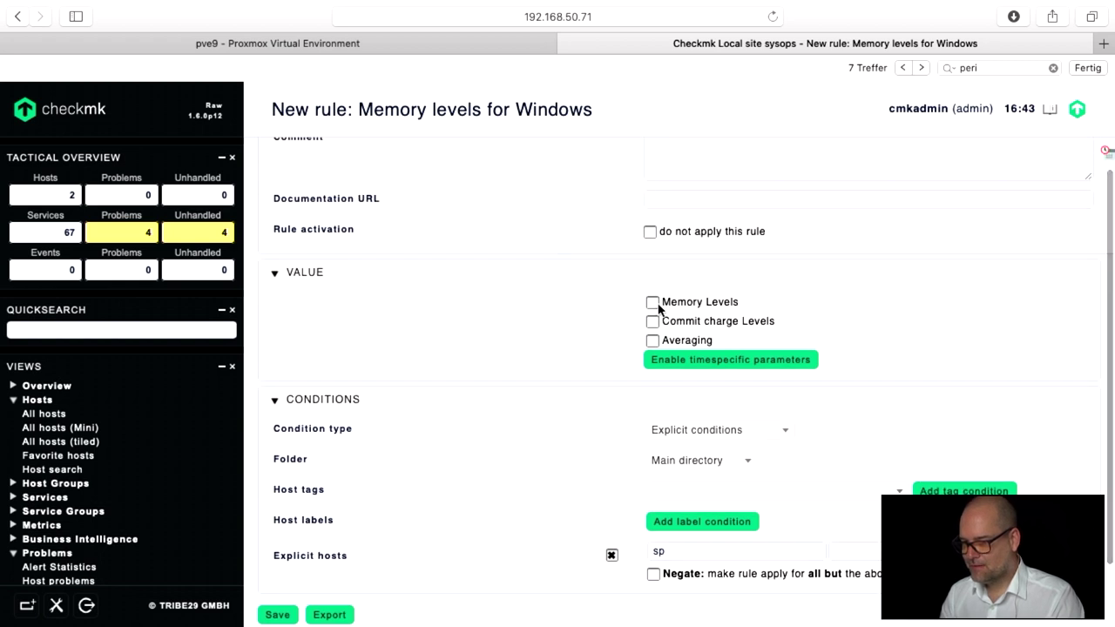
click(655, 304)
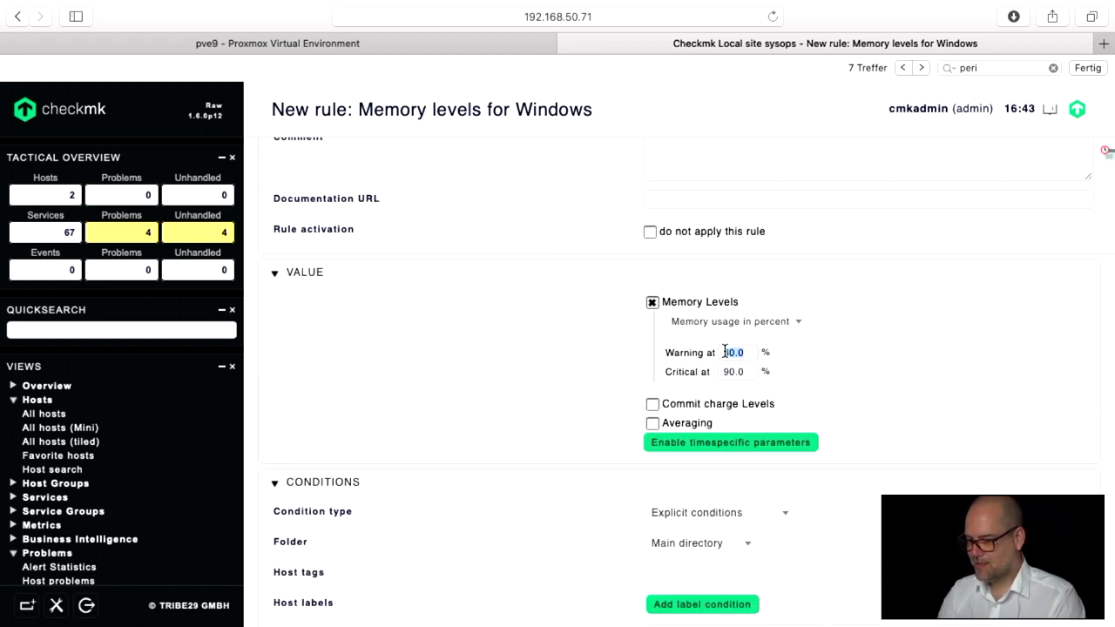
text(98)
key(Tab)
text(99)
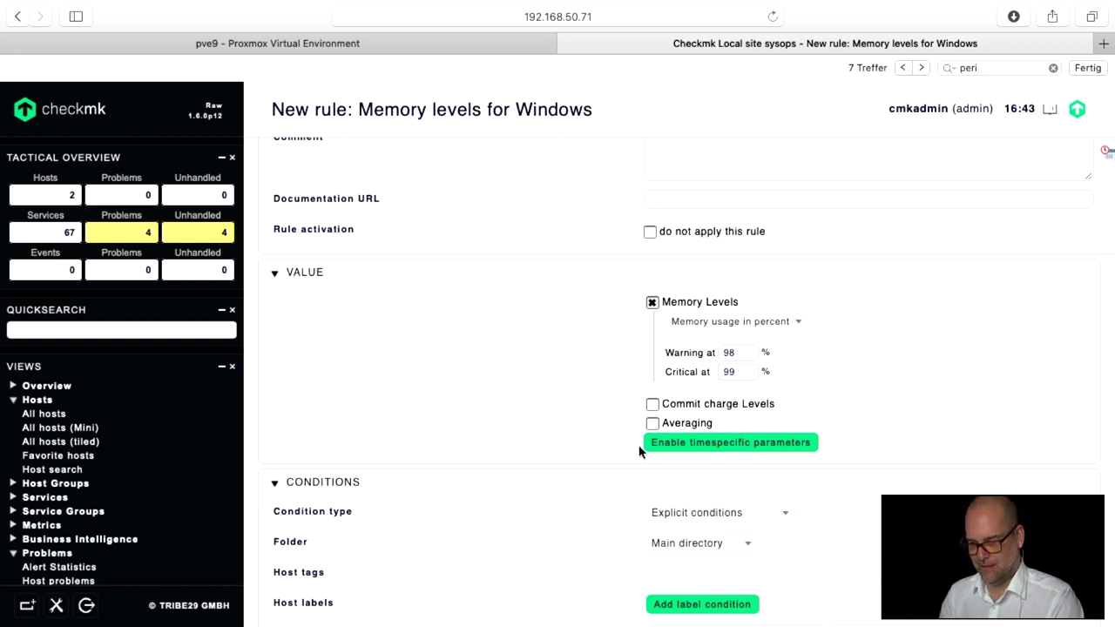
scroll(624, 454, down, 4)
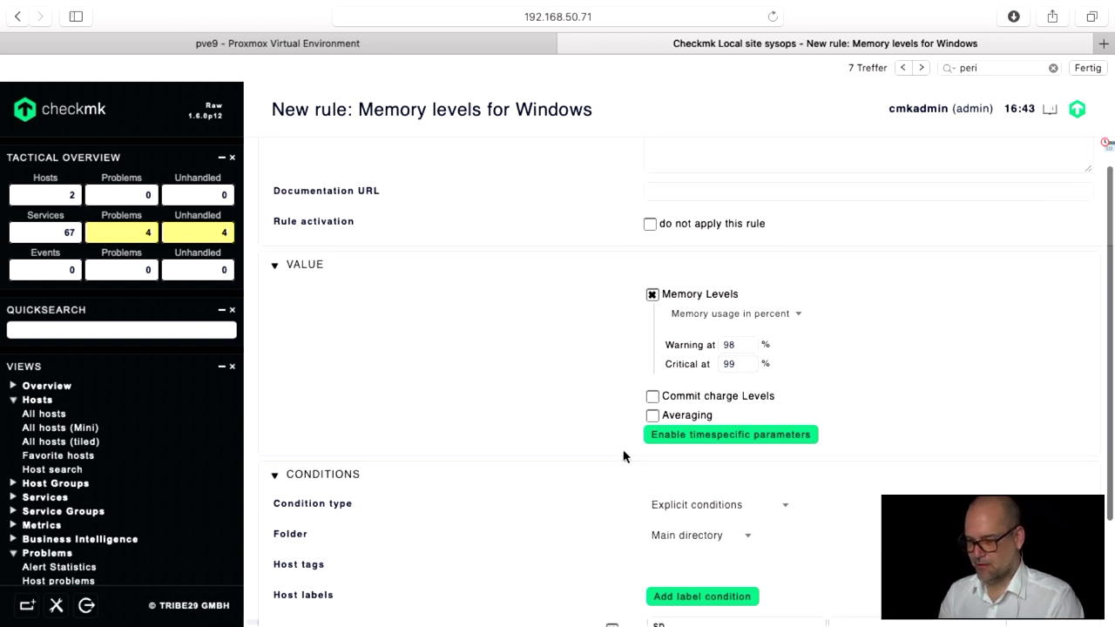
click(279, 529)
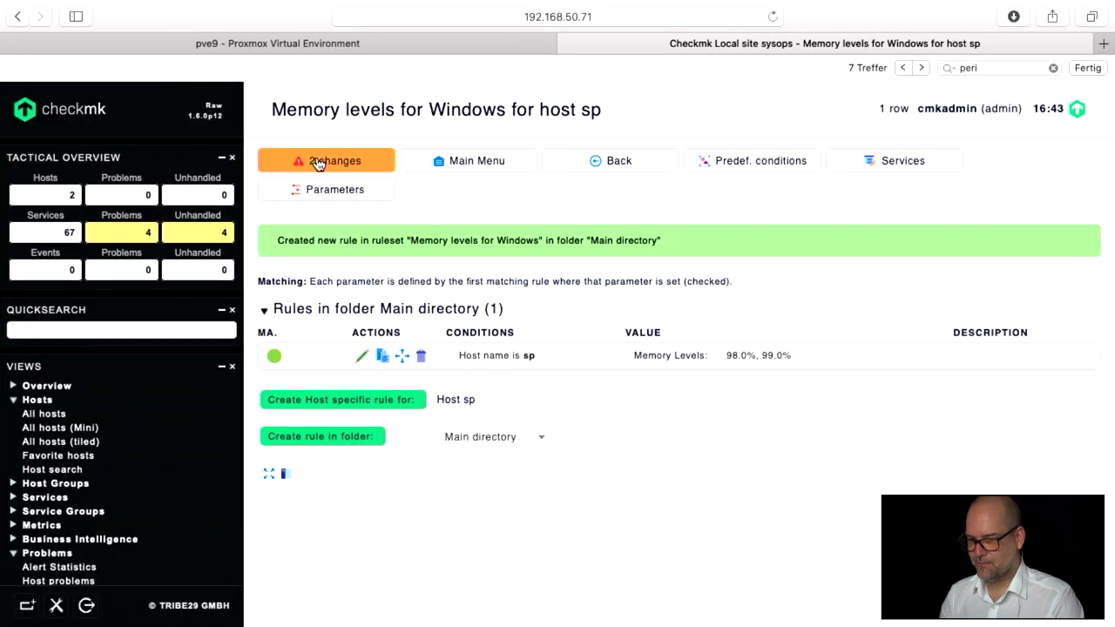
View the pending changes without activating them, and reschedule the Check_MK service from host sp's Memory and pagefile service.
click(319, 165)
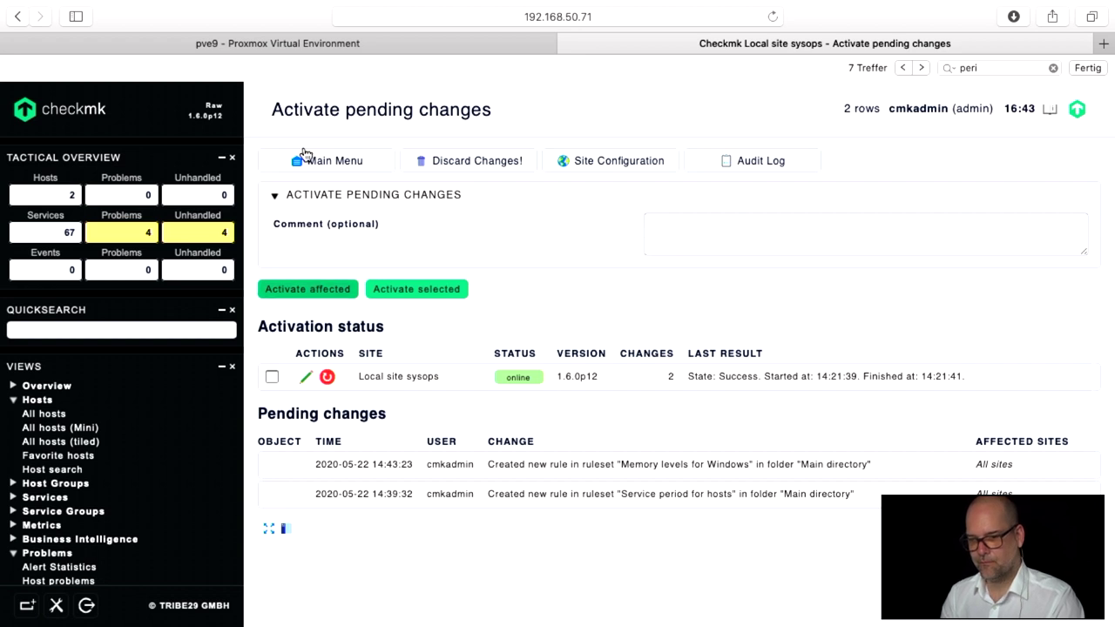
click(75, 197)
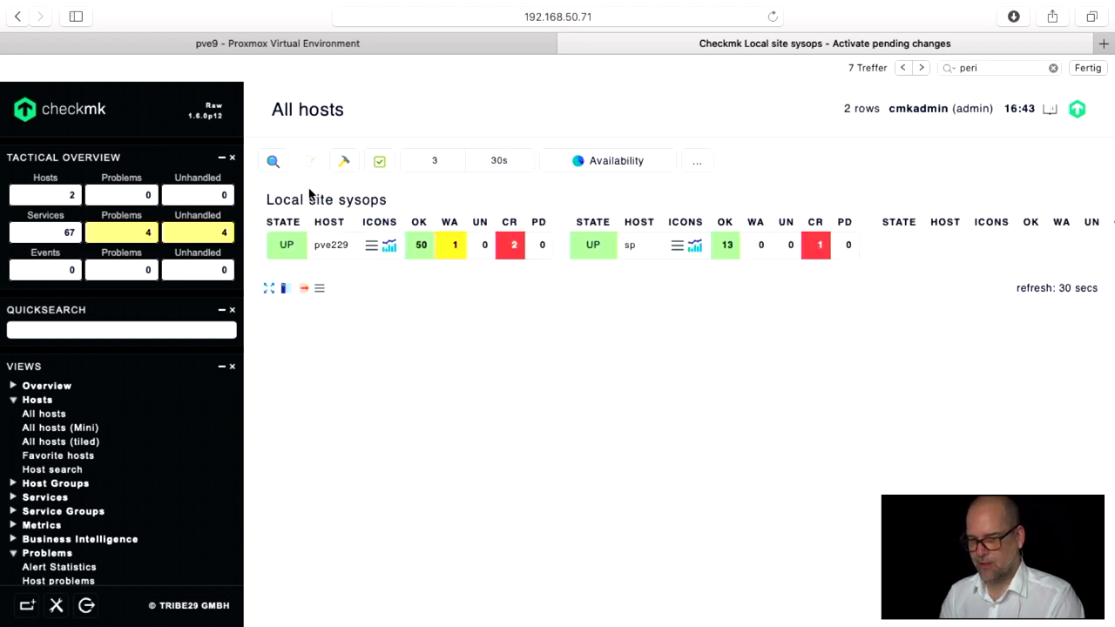
click(631, 246)
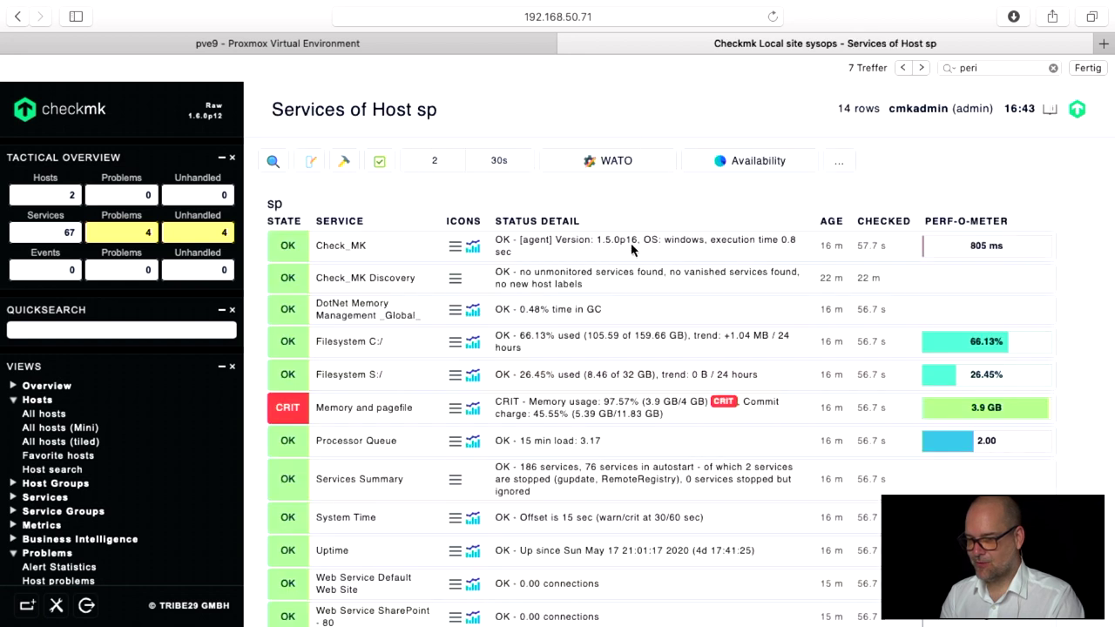
click(454, 412)
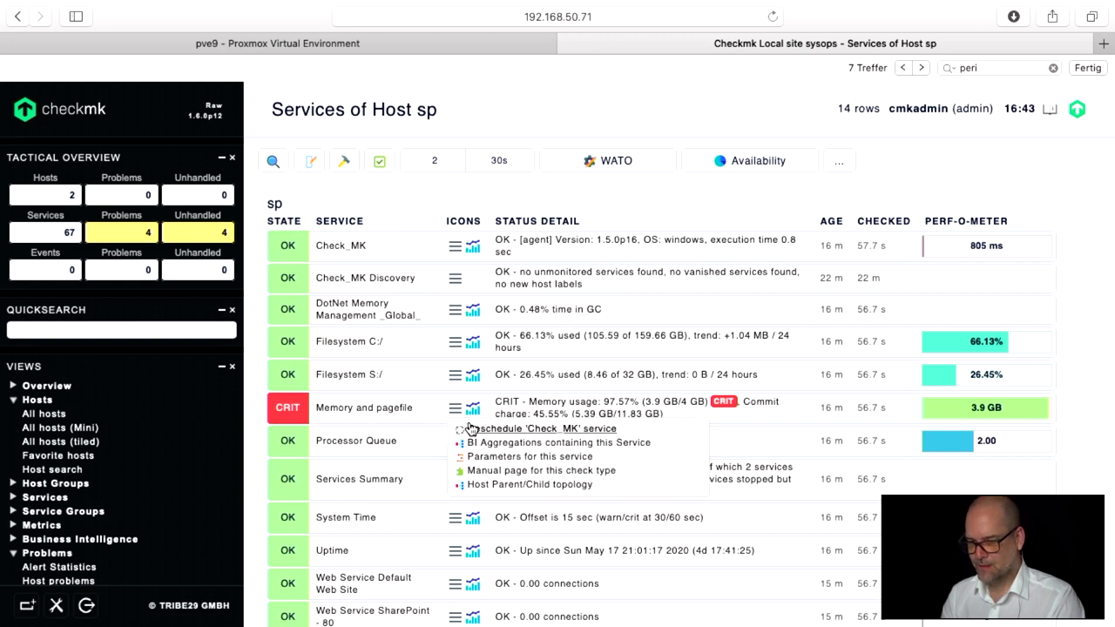
click(469, 429)
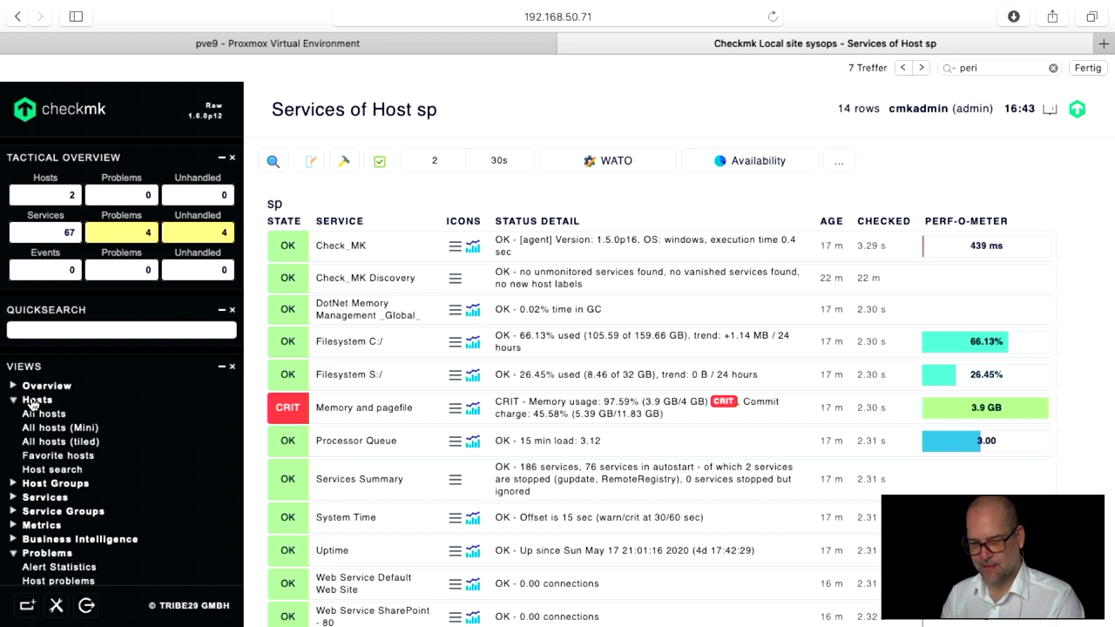
Open the pending changes from the WATO host list and activate them on the affected site.
scroll(33, 405, down, 10)
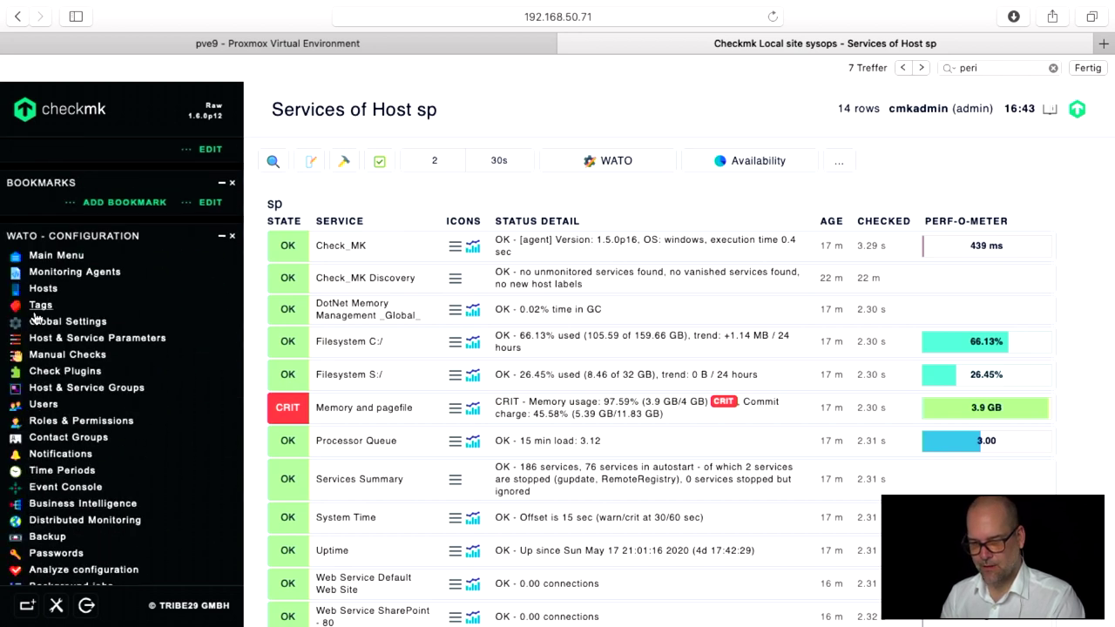
click(39, 289)
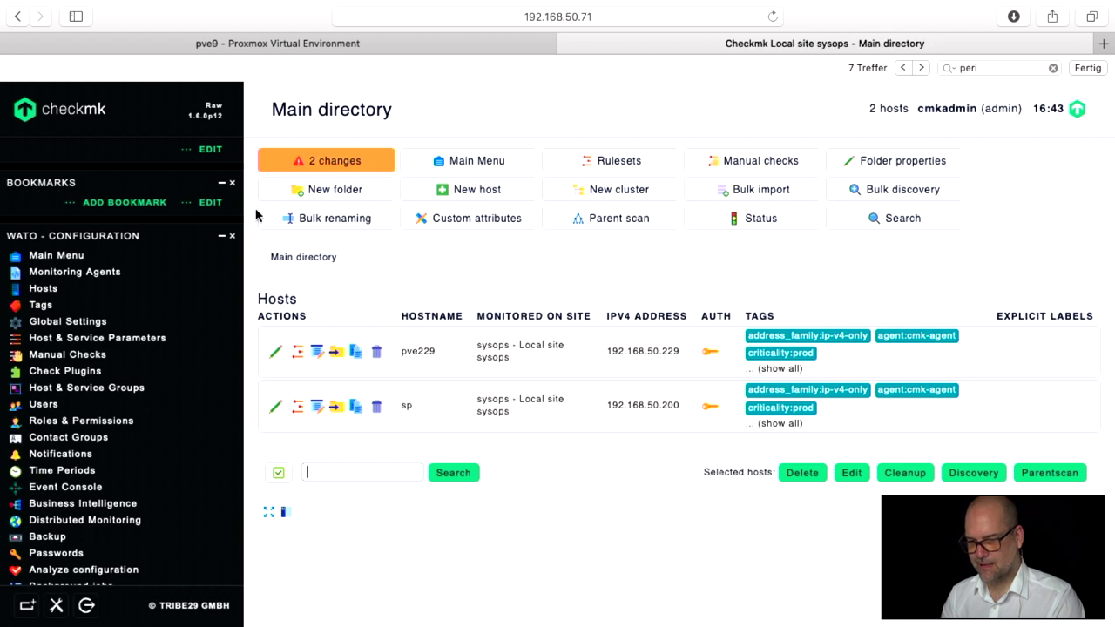
click(290, 165)
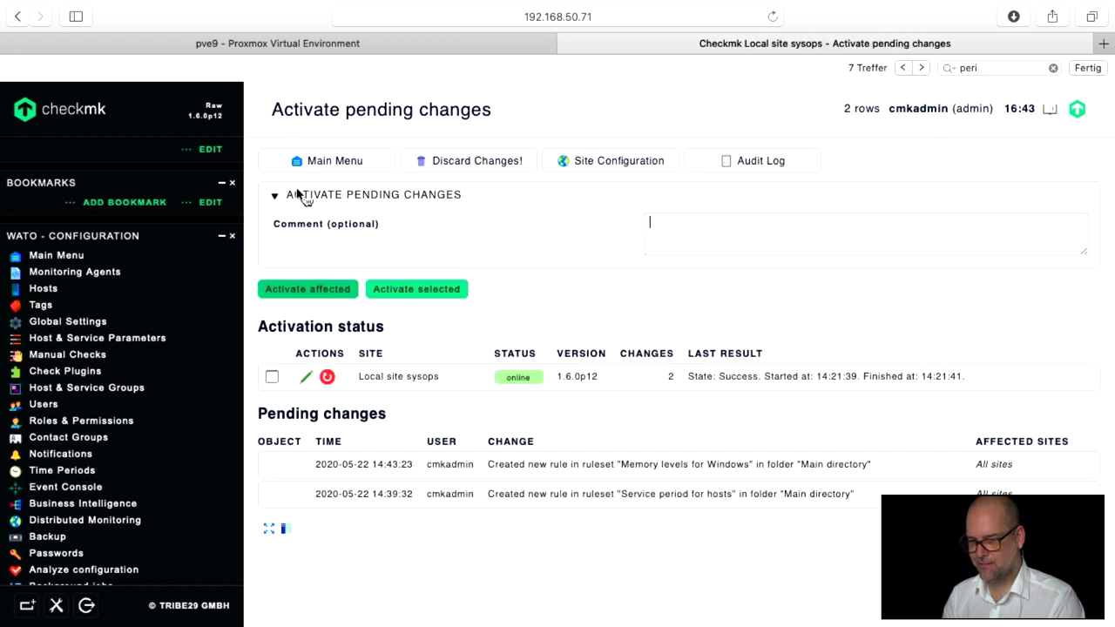
click(315, 295)
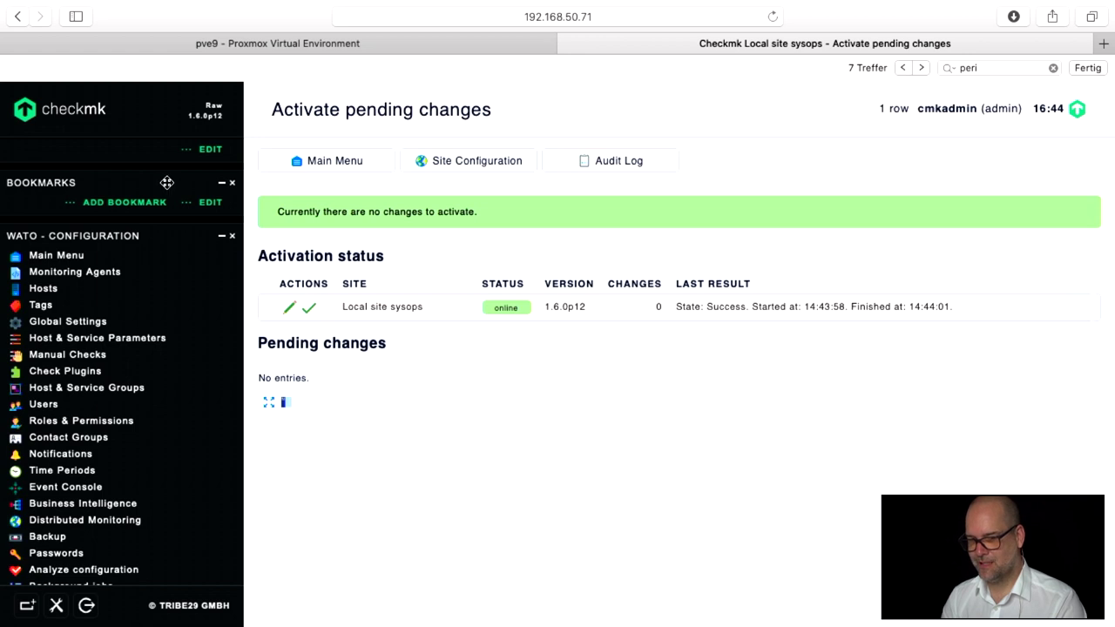
Return to the services of host sp and open the actions of its Check_MK service.
scroll(75, 216, up, 10)
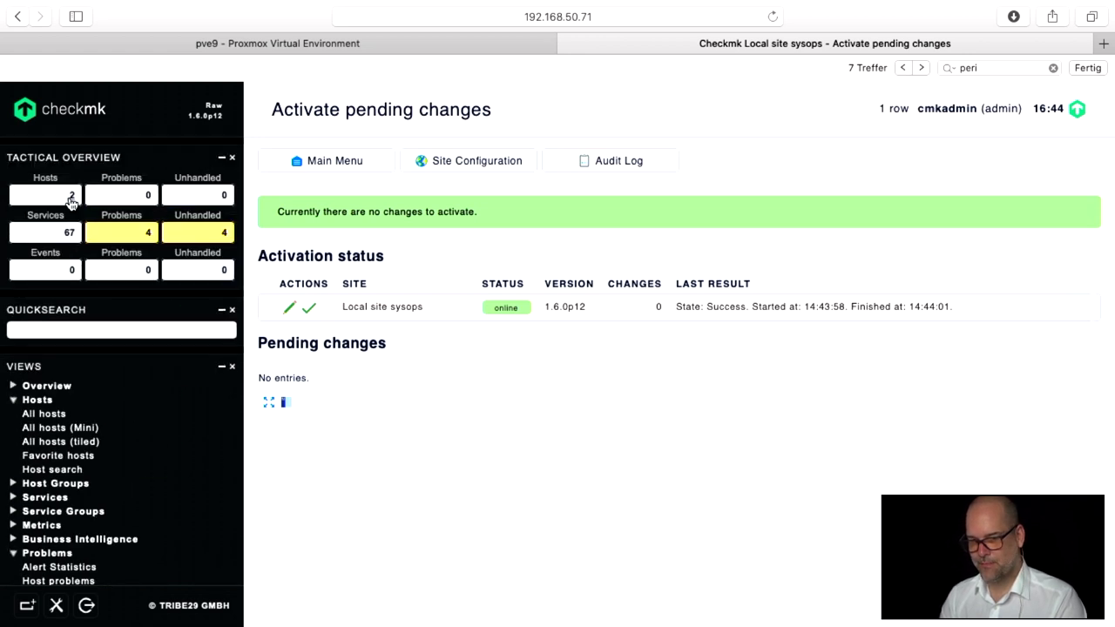
click(72, 195)
click(629, 248)
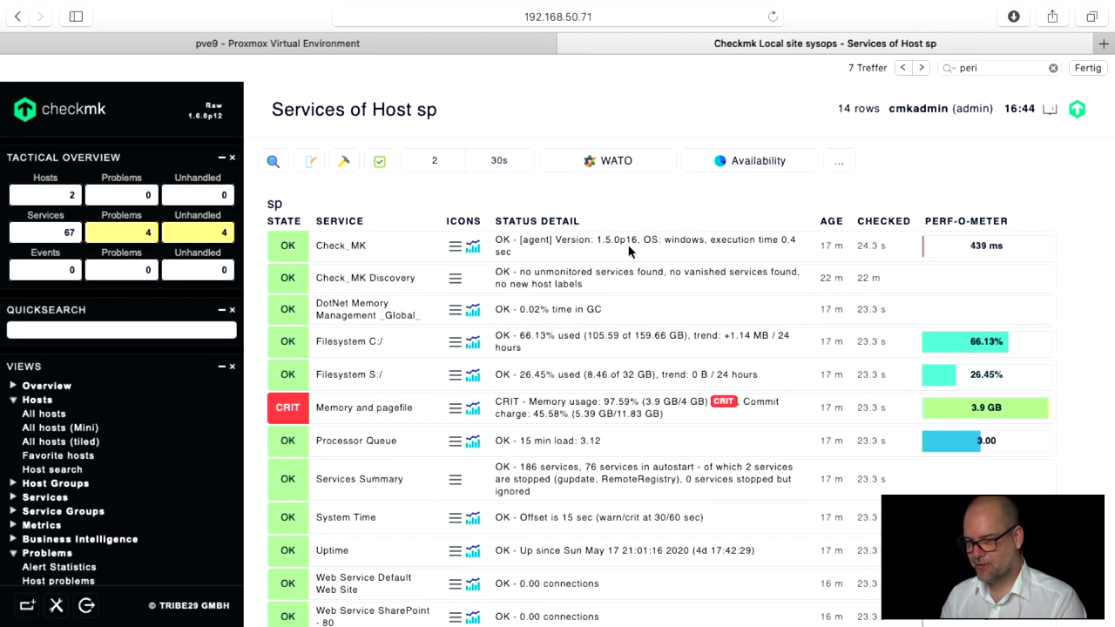
scroll(564, 289, down, 1)
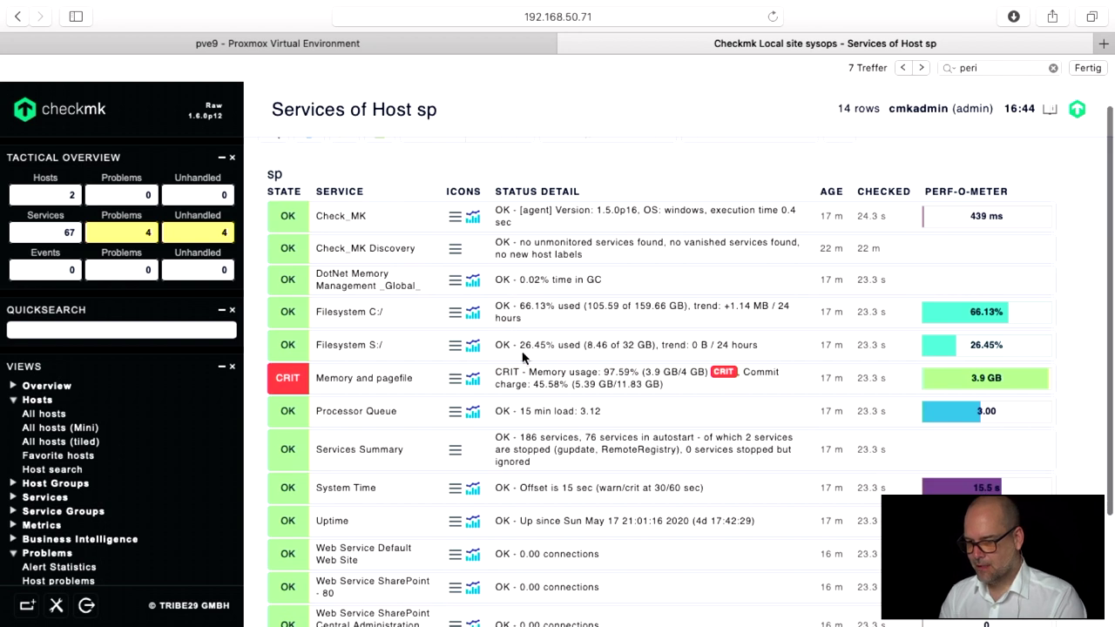
click(455, 216)
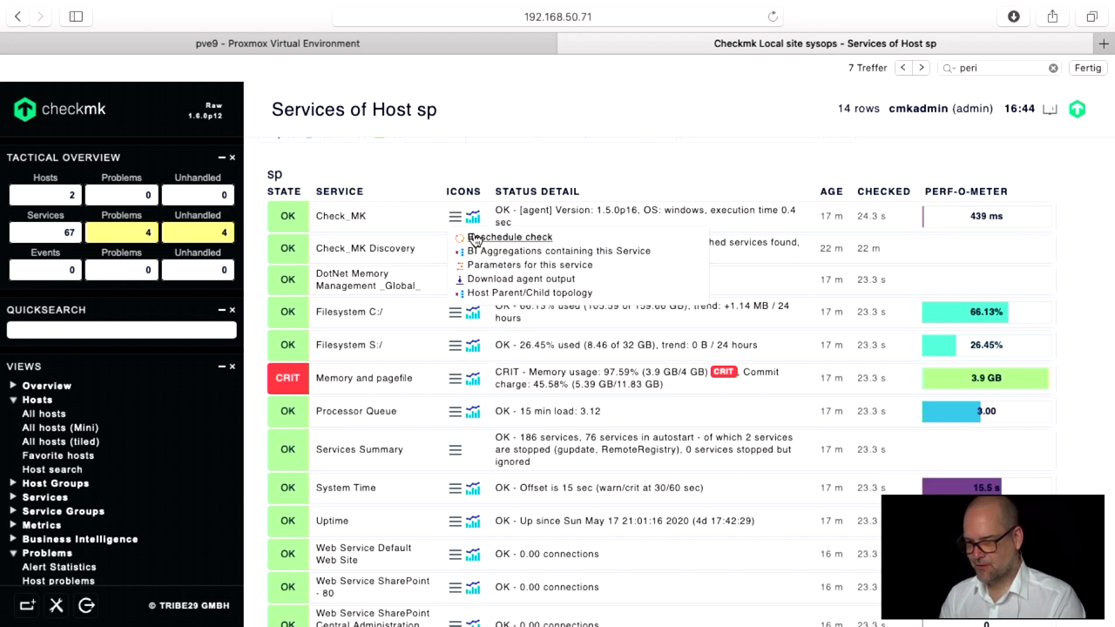